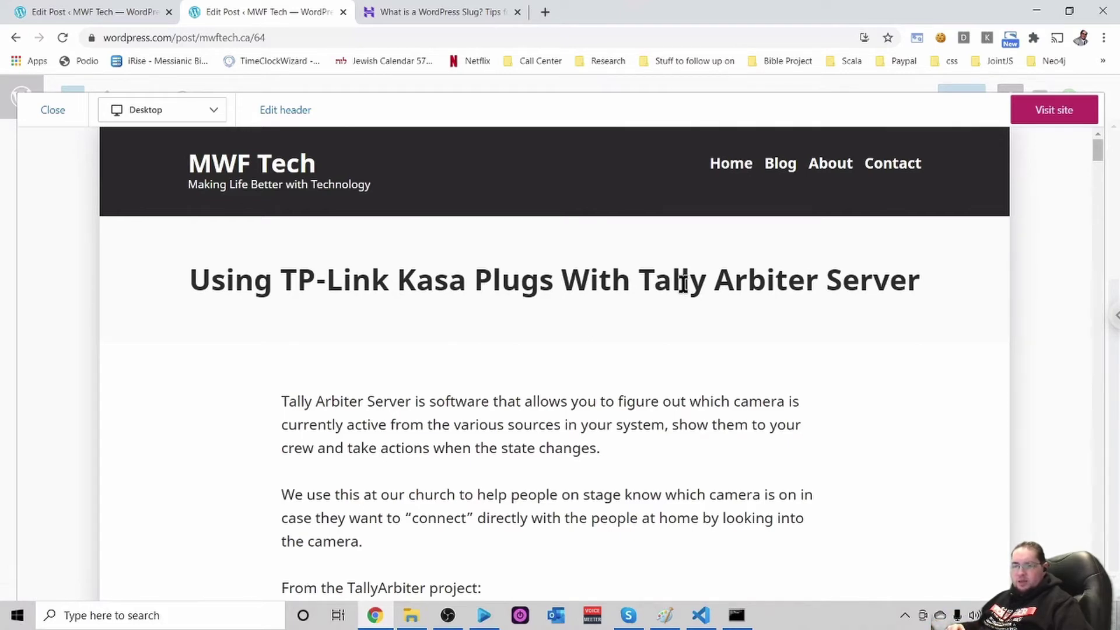
Scroll the post preview down from the title to the Setting Up Plugs section
{"action": "scroll", "coordinate": [671, 304], "scroll_direction": "down", "scroll_amount": 10}
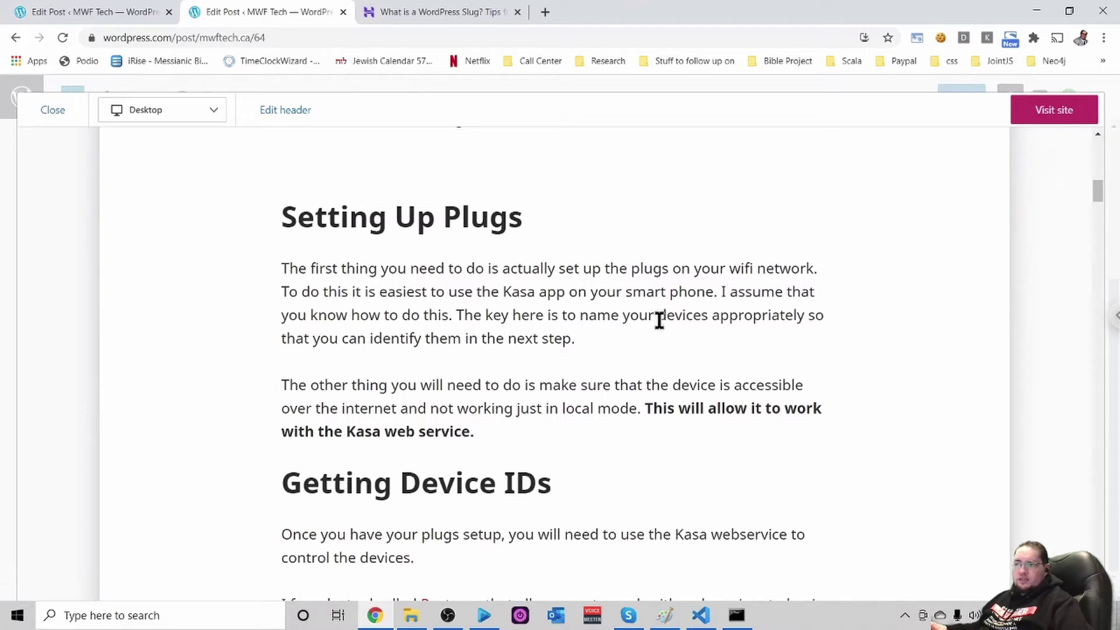
{"action": "scroll", "coordinate": [680, 318], "scroll_direction": "down", "scroll_amount": 1}
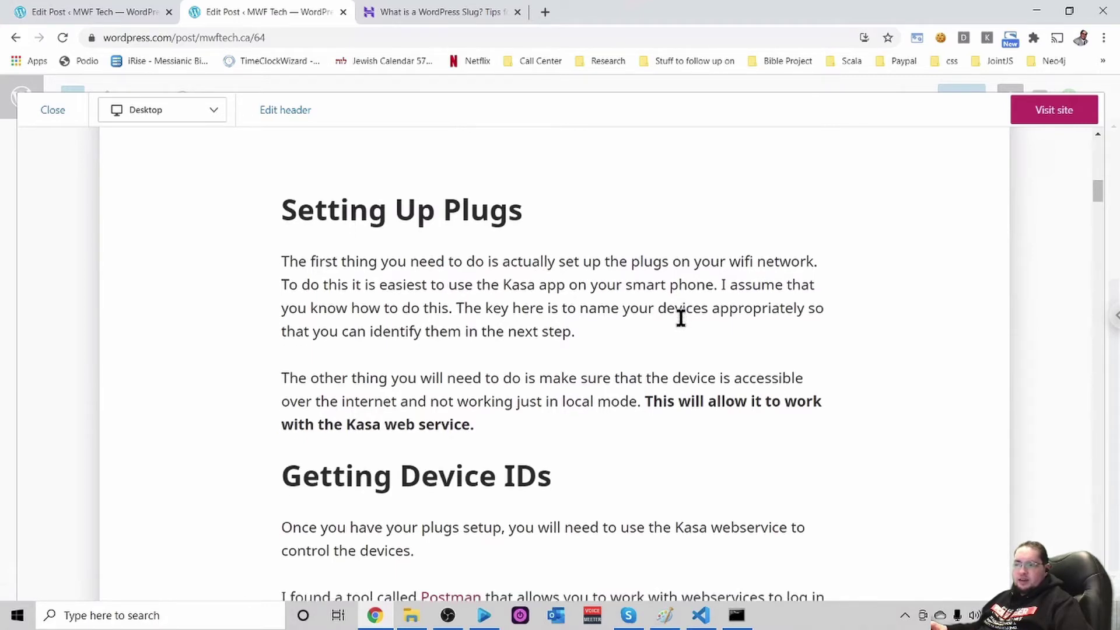
{"action": "scroll", "coordinate": [680, 318], "scroll_direction": "down", "scroll_amount": 1}
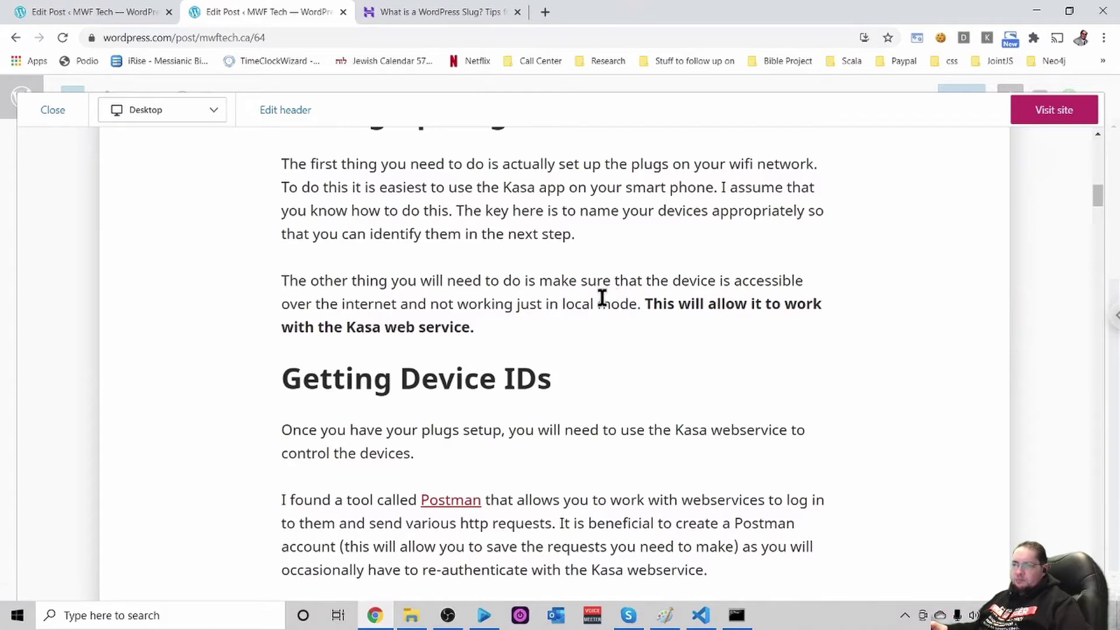
Scroll until the Getting Device IDs heading, with Postman and UUID generator links, is at the top
{"action": "scroll", "coordinate": [612, 296], "scroll_direction": "down", "scroll_amount": 4}
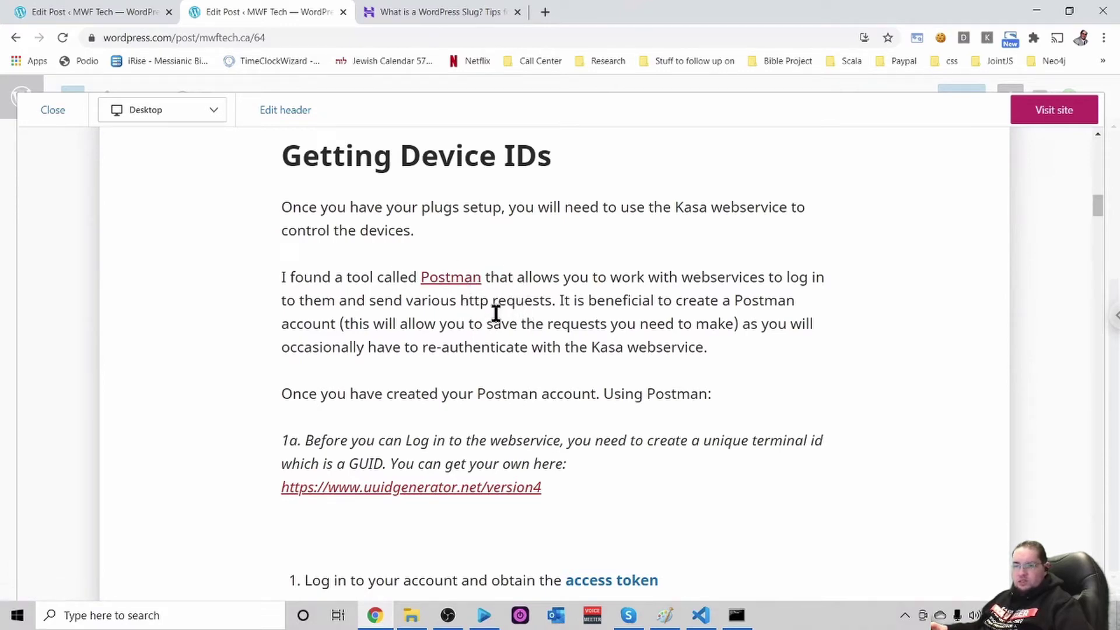
Follow the post's Postman link to postman.com and launch the Postman web app
{"action": "left_click", "coordinate": [452, 280]}
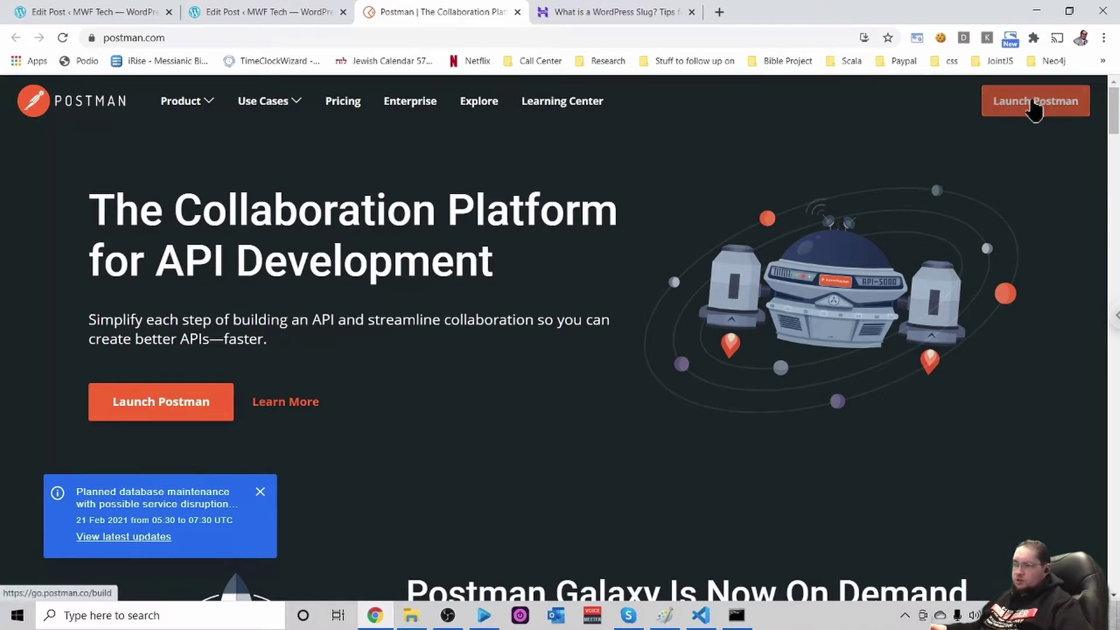
{"action": "left_click", "coordinate": [1031, 101]}
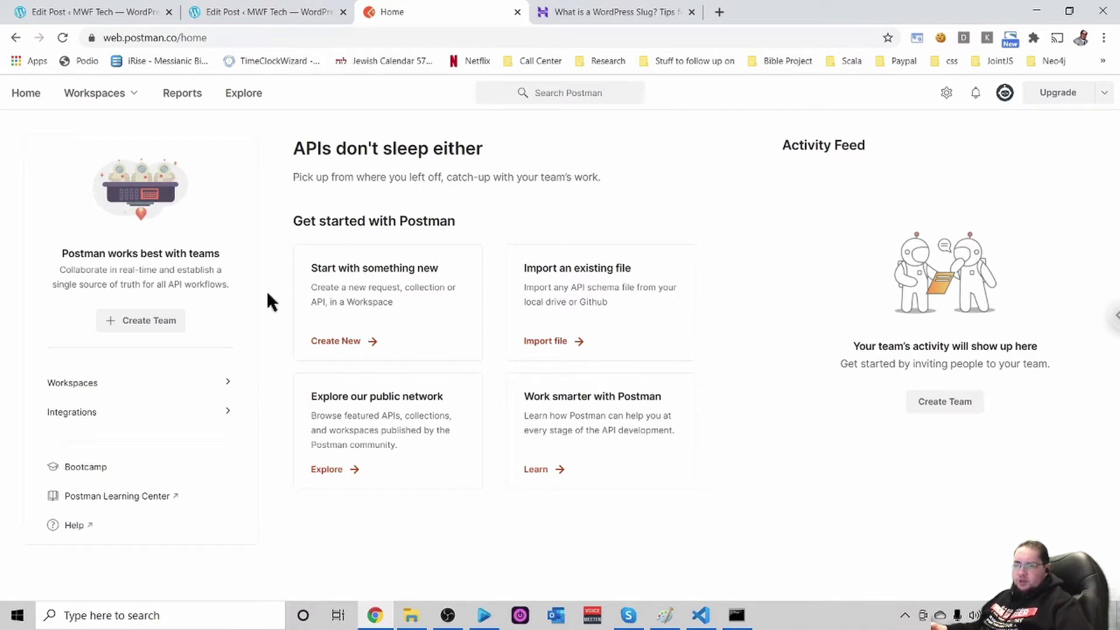
Switch to My Workspace and expand the tplink collection to list its requests
{"action": "left_click", "coordinate": [96, 98]}
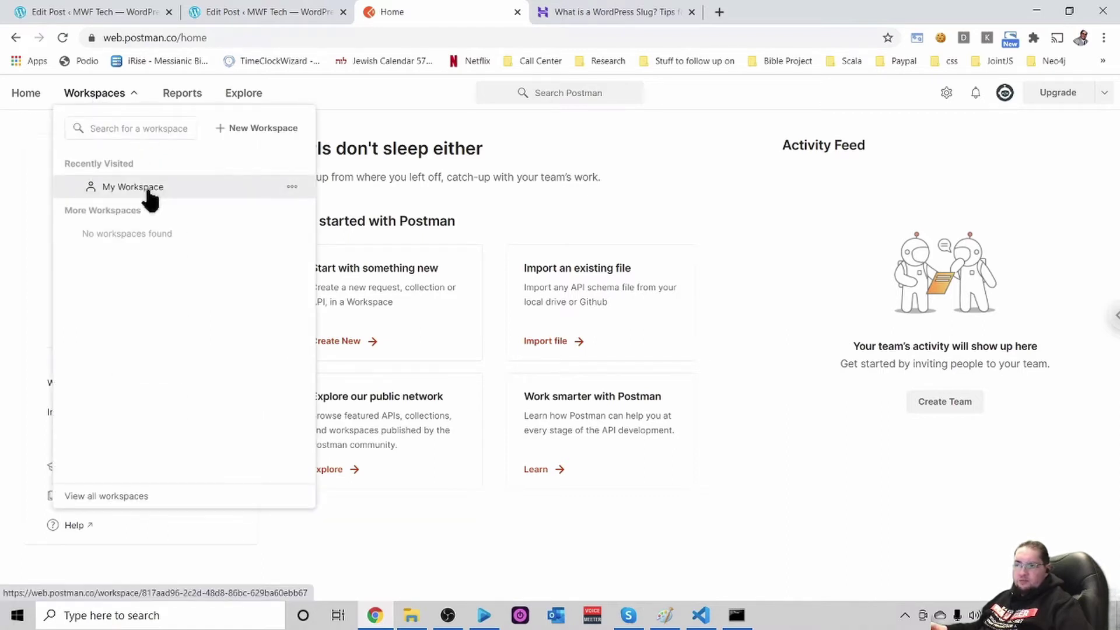
{"action": "left_click", "coordinate": [149, 192]}
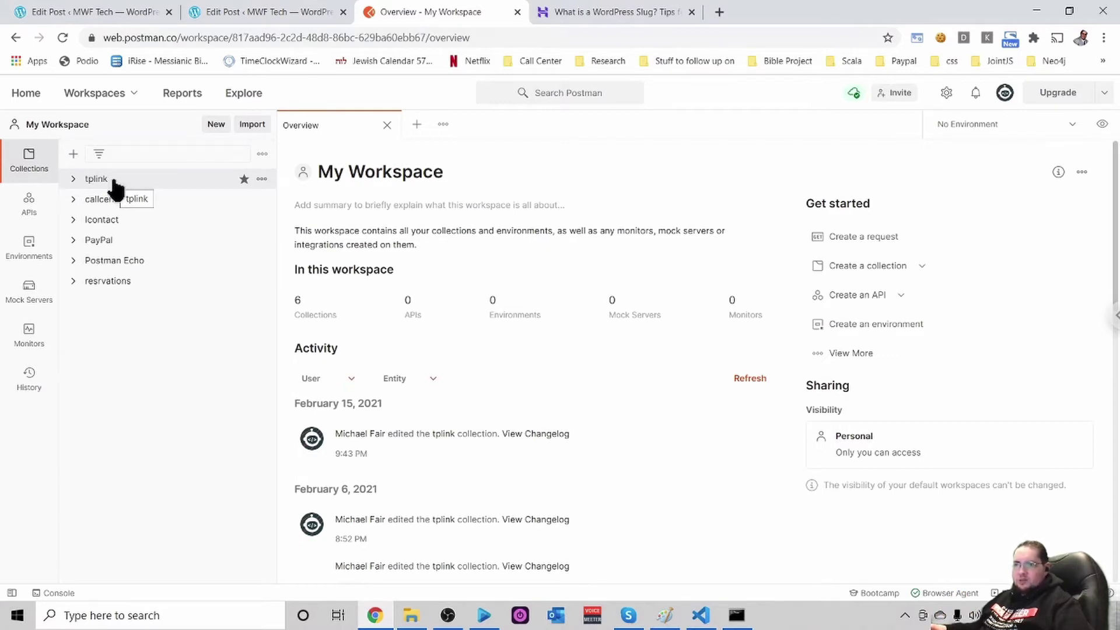
{"action": "left_click", "coordinate": [115, 186]}
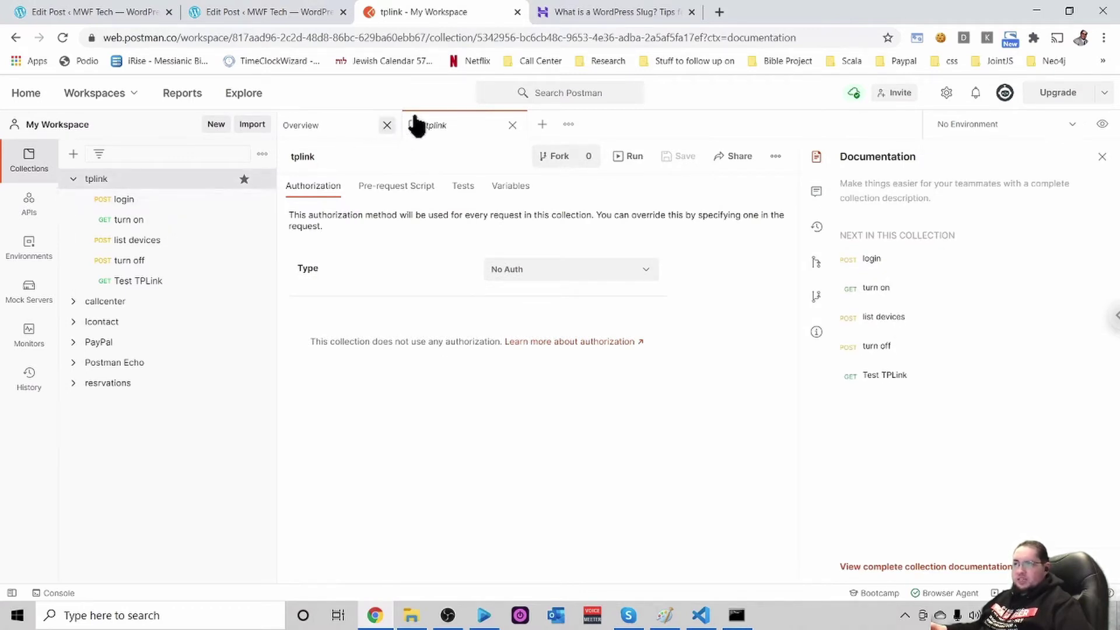
Return to the WordPress Edit Post tab showing step 1a and the login POST
{"action": "left_click", "coordinate": [268, 10]}
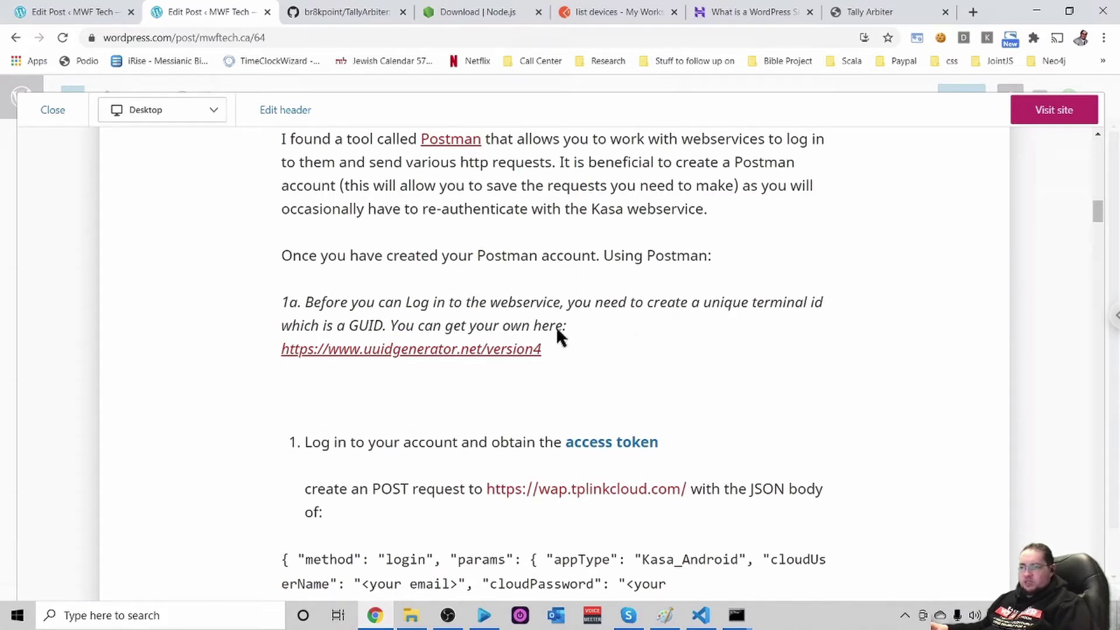
Open the uuidgenerator.net/version4 link from step 1a in a new tab
{"action": "left_click", "coordinate": [400, 350]}
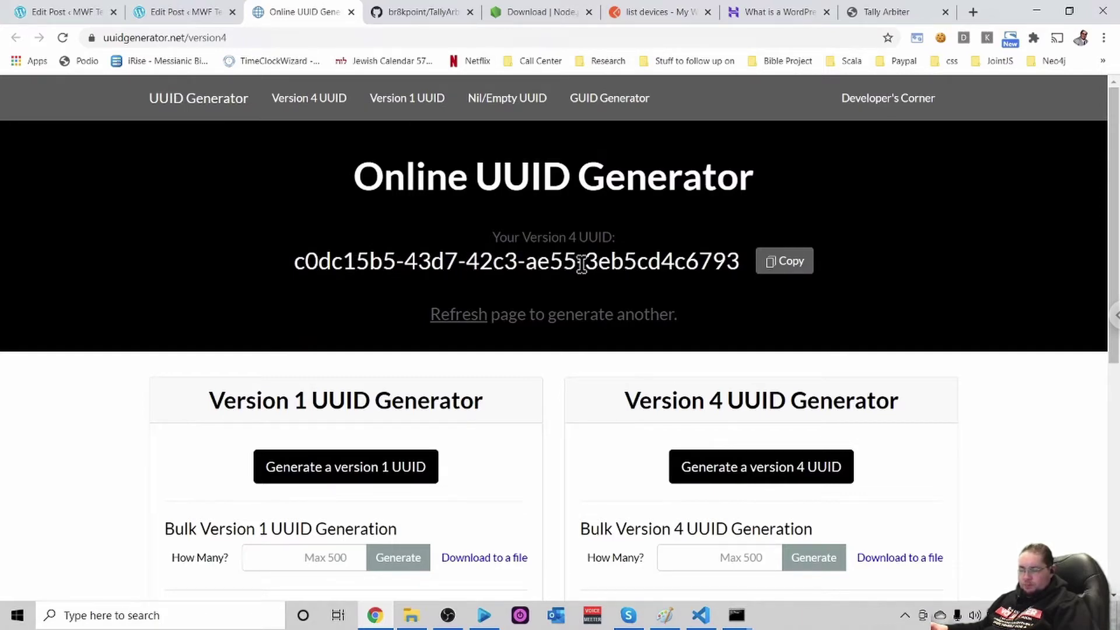
Regenerate a Version 4 UUID, copy it, and return to the Postman login request
{"action": "key", "text": "F5"}
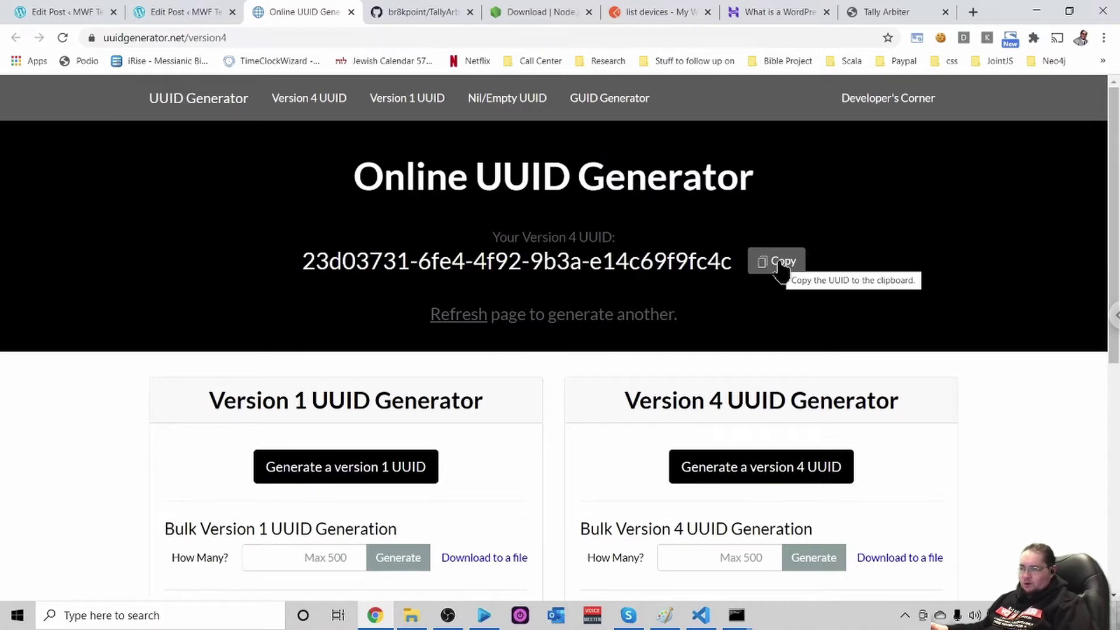
{"action": "left_click", "coordinate": [778, 264]}
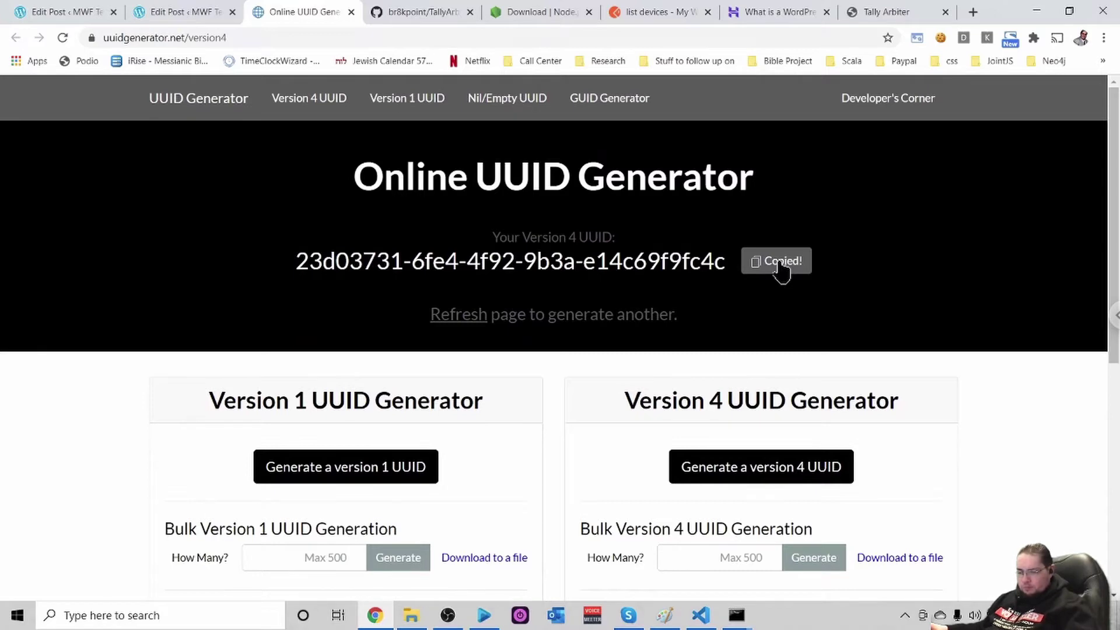
{"action": "key", "text": "ctrl+6"}
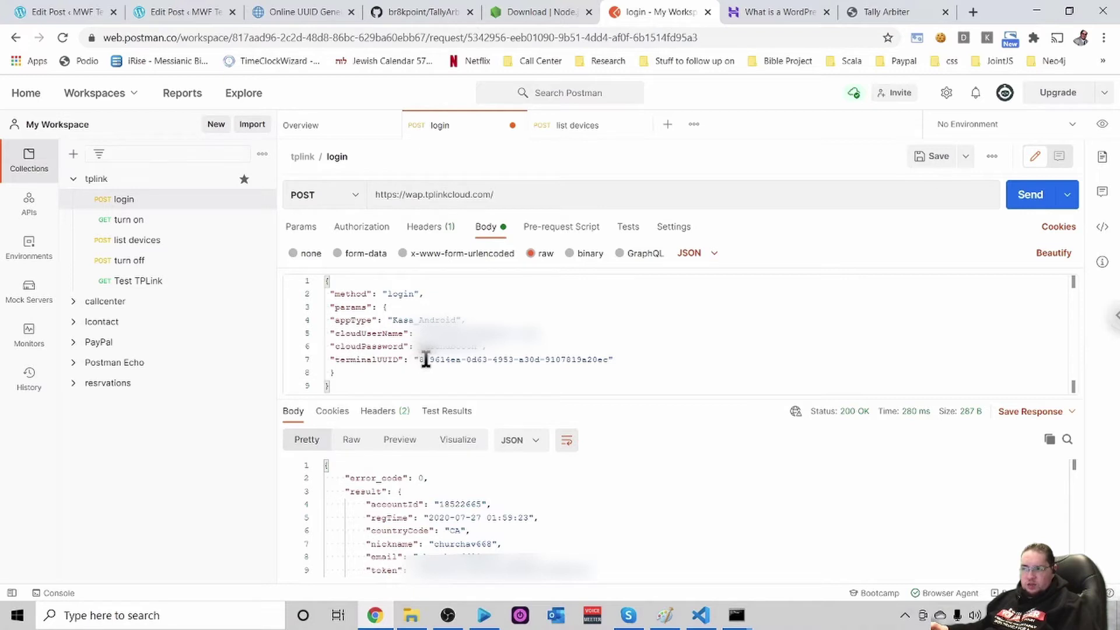
Resend the tplink login POST with the new terminalUUID, getting 200 OK and a token
{"action": "left_click_drag", "start_coordinate": [425, 359], "coordinate": [608, 359]}
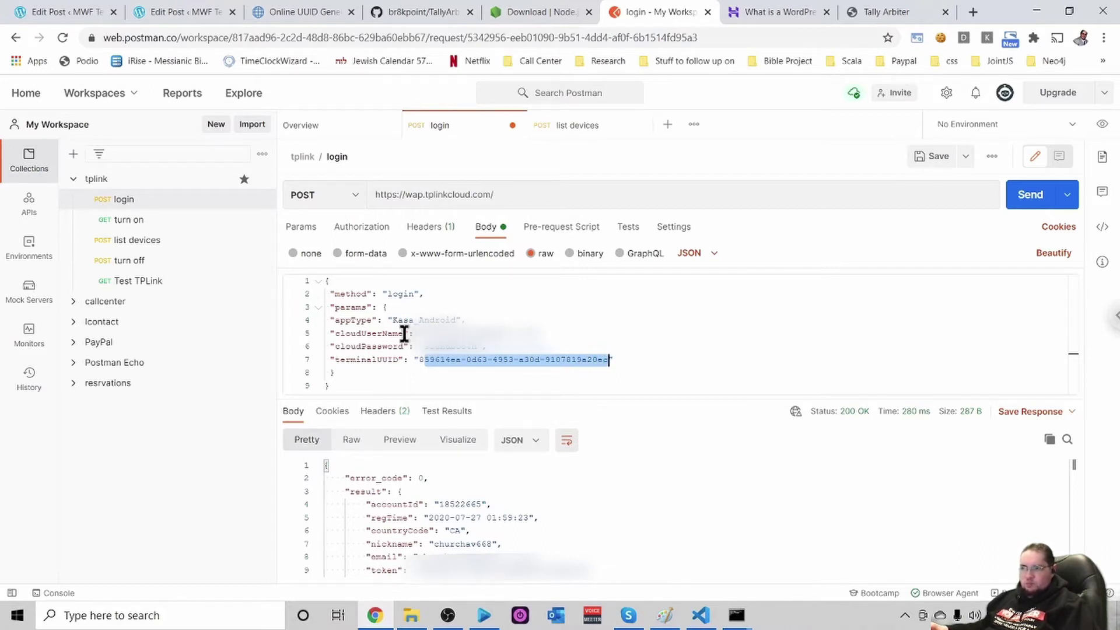
{"action": "left_click", "coordinate": [319, 196]}
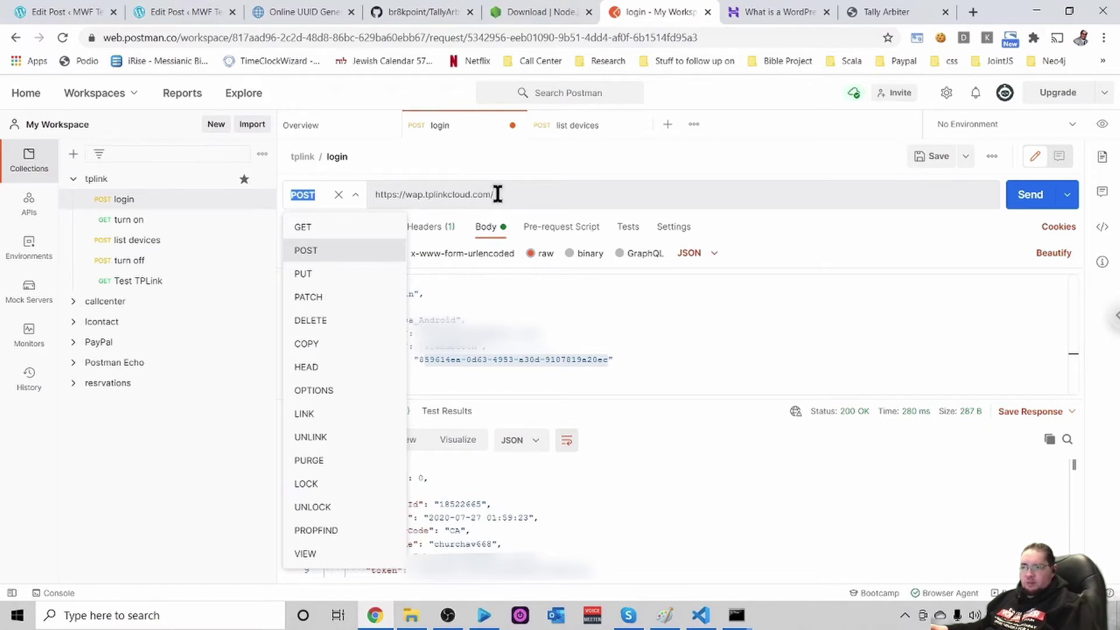
{"action": "left_click", "coordinate": [634, 193]}
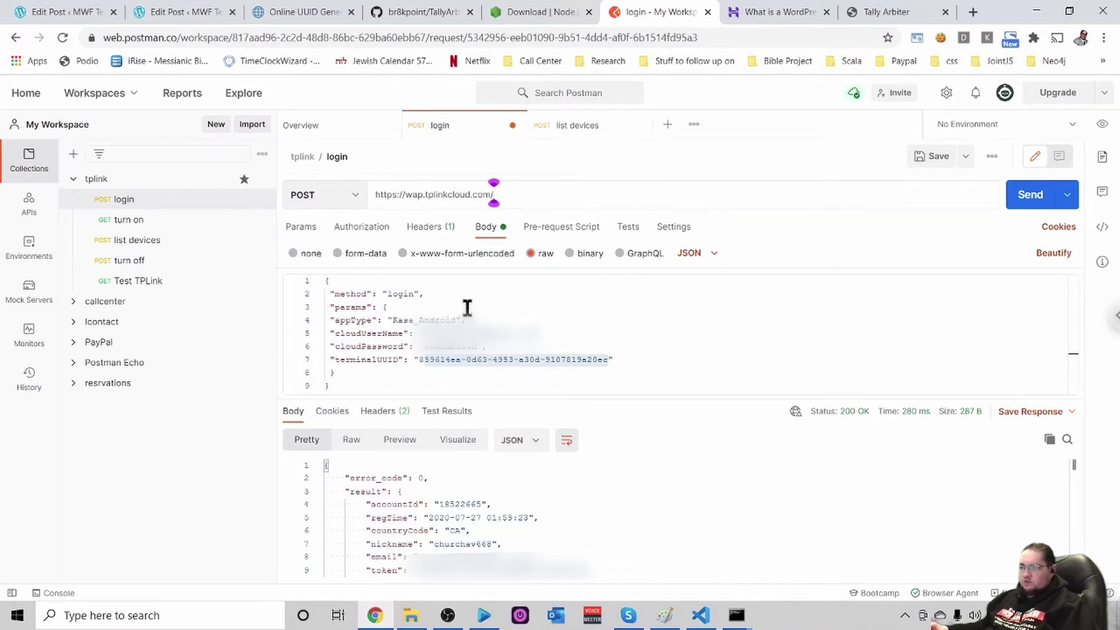
{"action": "left_click", "coordinate": [1030, 195]}
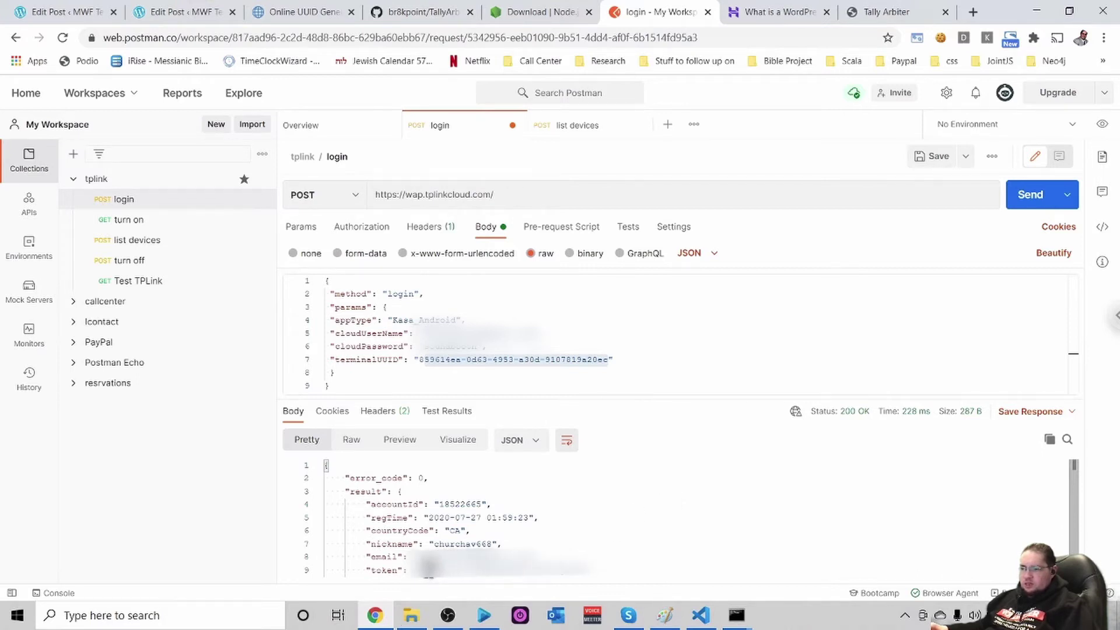
Inspect the login response's token and account fields, then return to the WordPress post window
{"action": "left_click_drag", "start_coordinate": [419, 570], "coordinate": [457, 567]}
{"action": "left_click", "coordinate": [349, 557]}
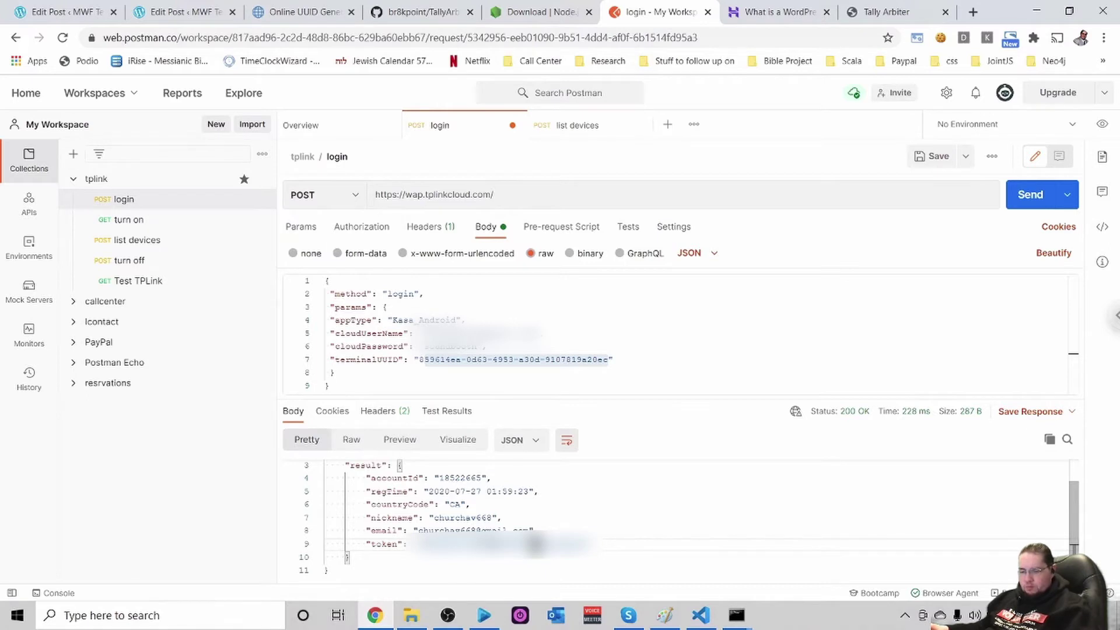
{"action": "key", "text": "alt+Tab"}
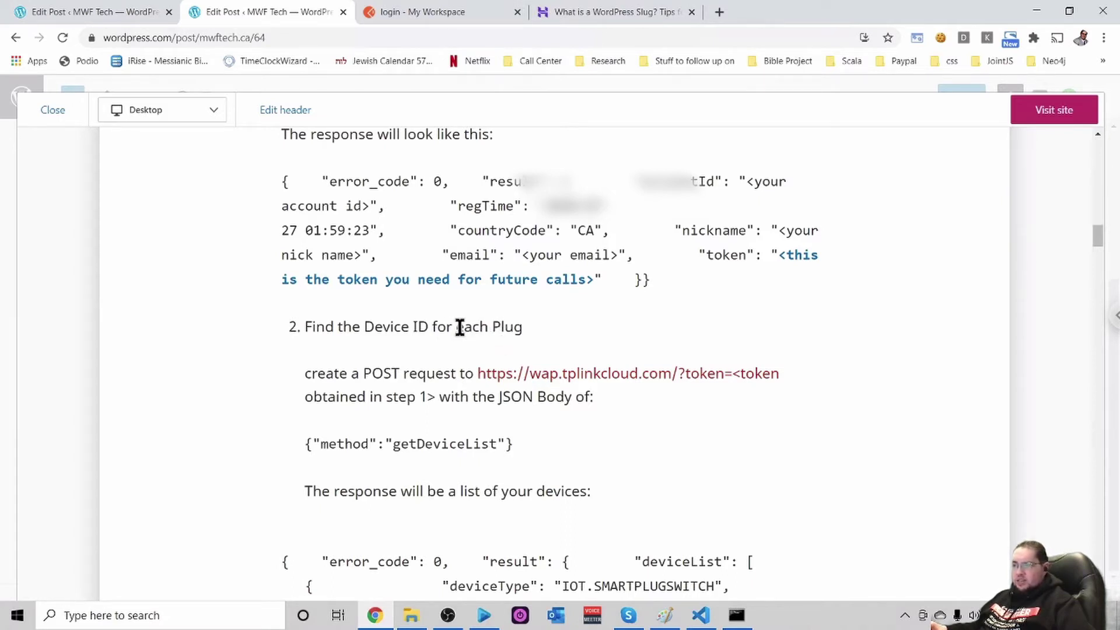
After reading step 2 on plug device IDs, switch to the 'login - My Workspace' tab
{"action": "left_click", "coordinate": [425, 10]}
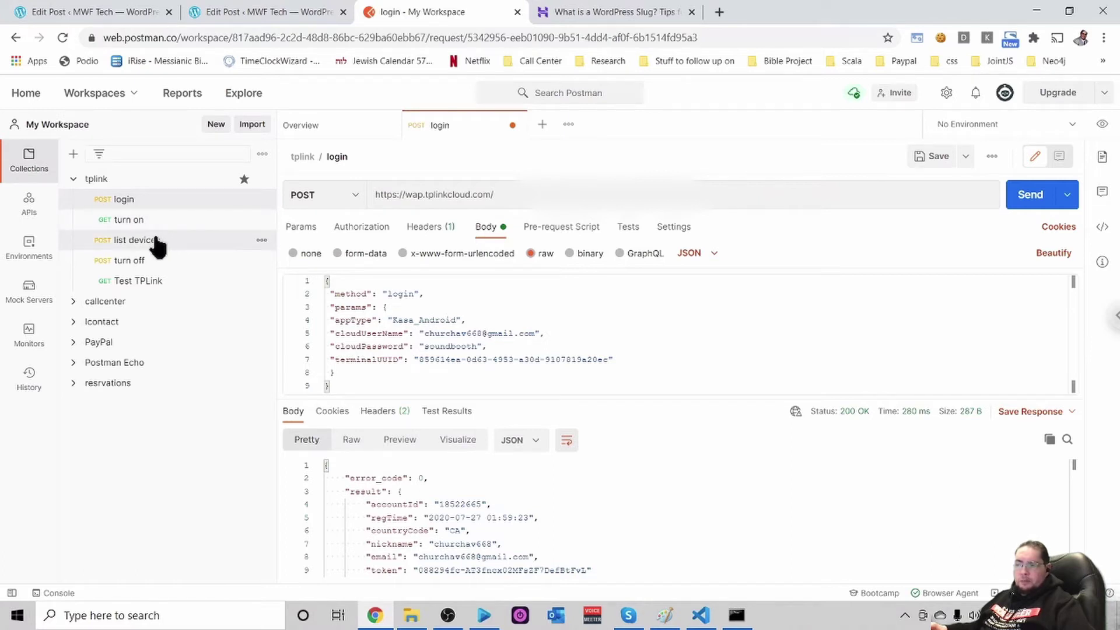
Open the saved list devices POST request and view its raw body {"method":"getDeviceList"}
{"action": "left_click", "coordinate": [134, 239]}
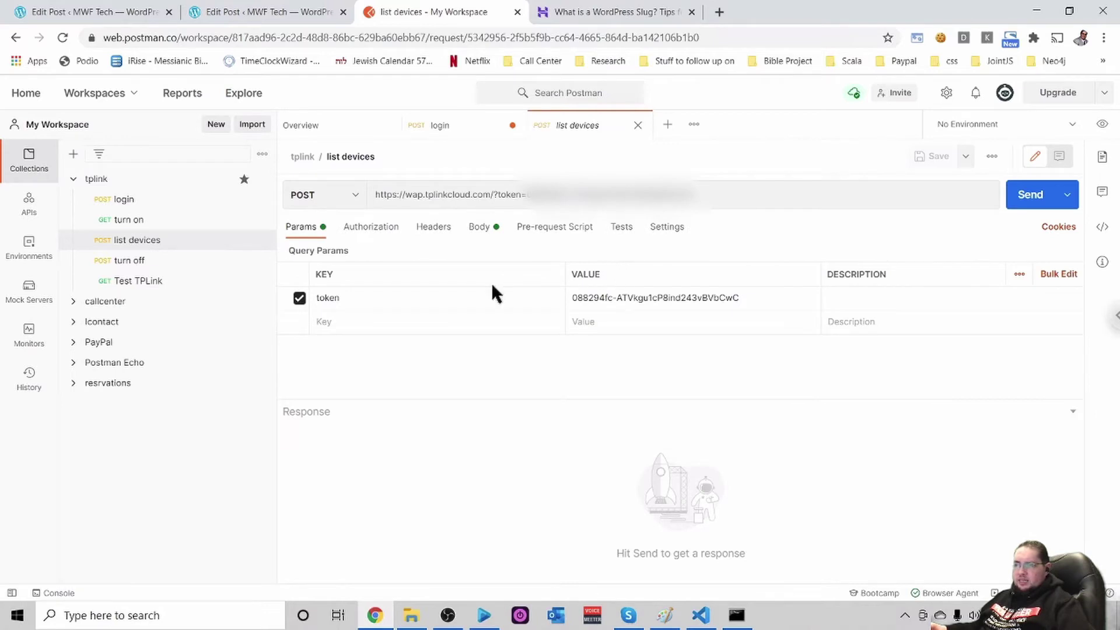
{"action": "left_click", "coordinate": [357, 199]}
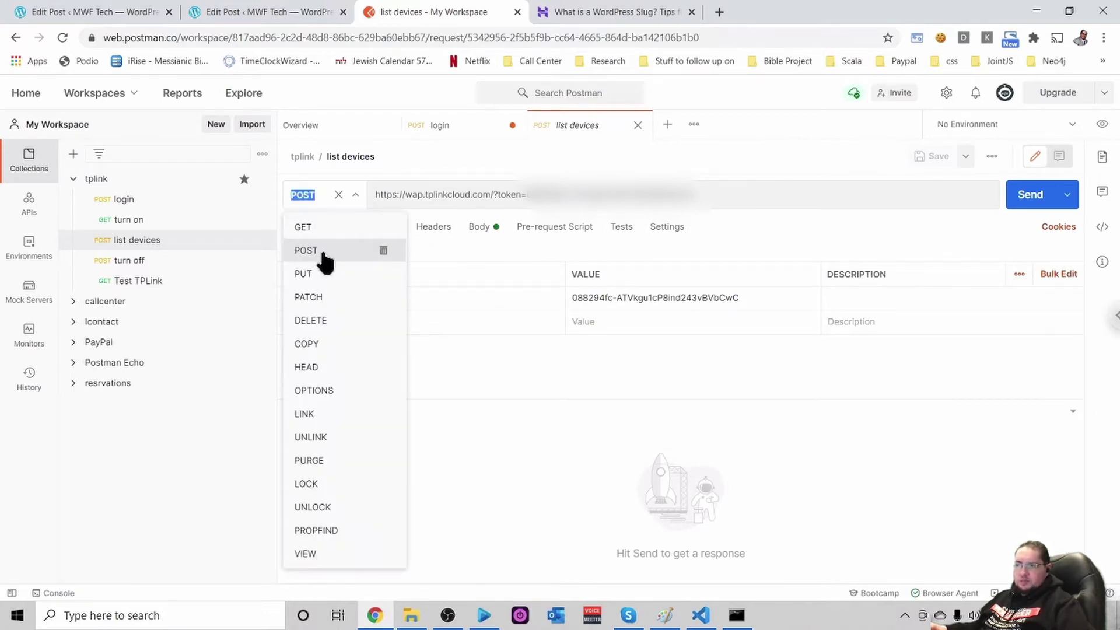
{"action": "left_click", "coordinate": [318, 252]}
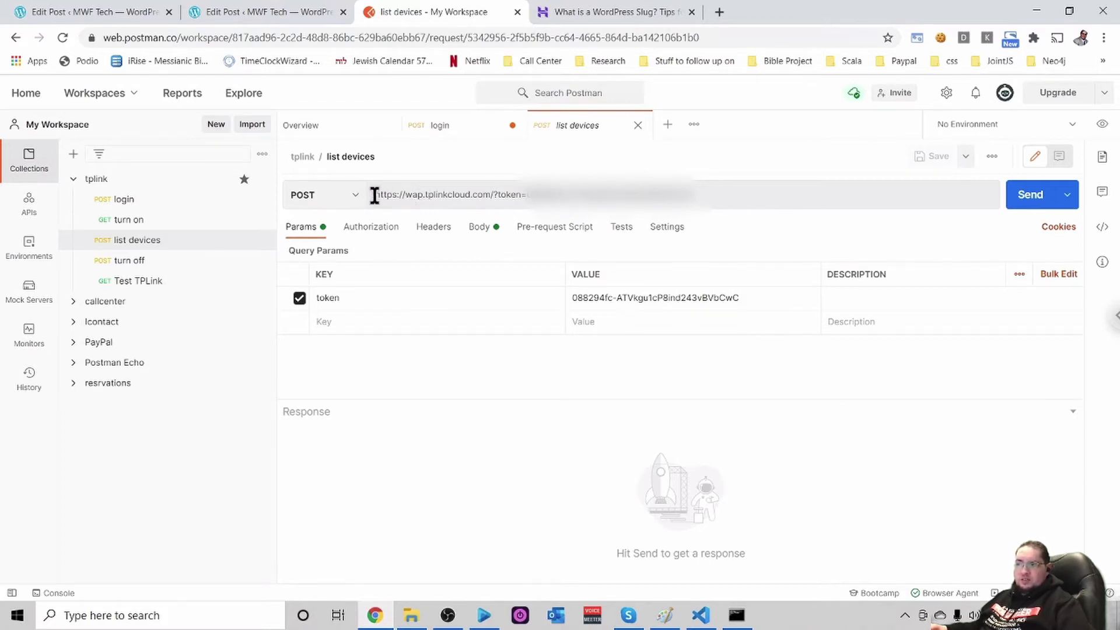
{"action": "left_click_drag", "start_coordinate": [380, 195], "coordinate": [493, 195]}
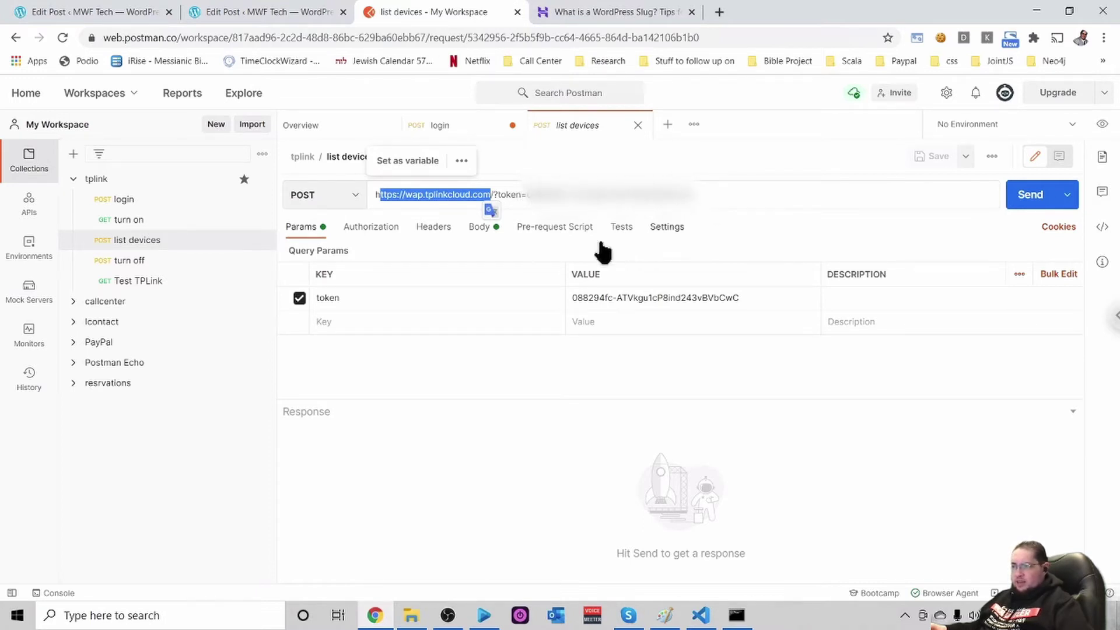
{"action": "left_click", "coordinate": [482, 234]}
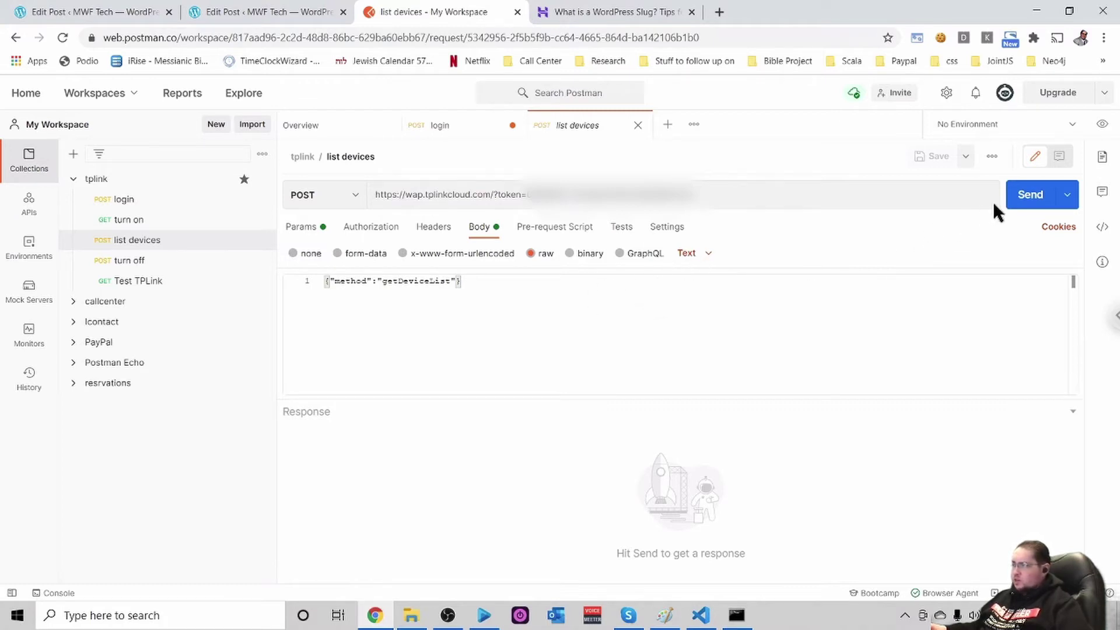
Send the list devices request and scroll through the 200 OK deviceList response
{"action": "left_click", "coordinate": [1031, 197]}
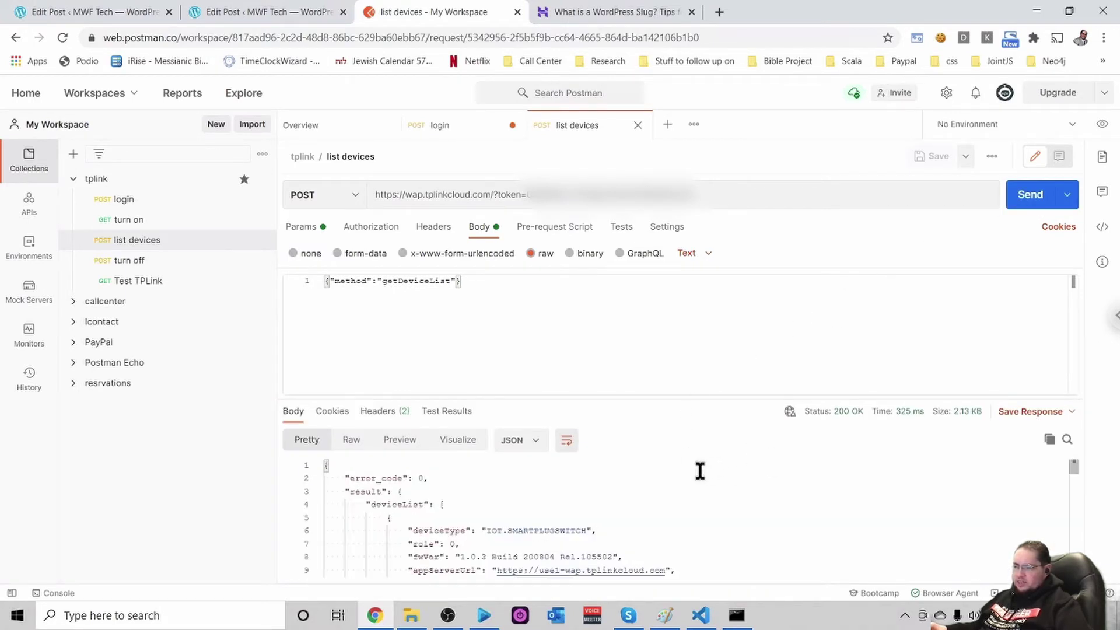
{"action": "scroll", "coordinate": [698, 470], "scroll_direction": "down", "scroll_amount": 1}
{"action": "scroll", "coordinate": [699, 471], "scroll_direction": "down", "scroll_amount": 1}
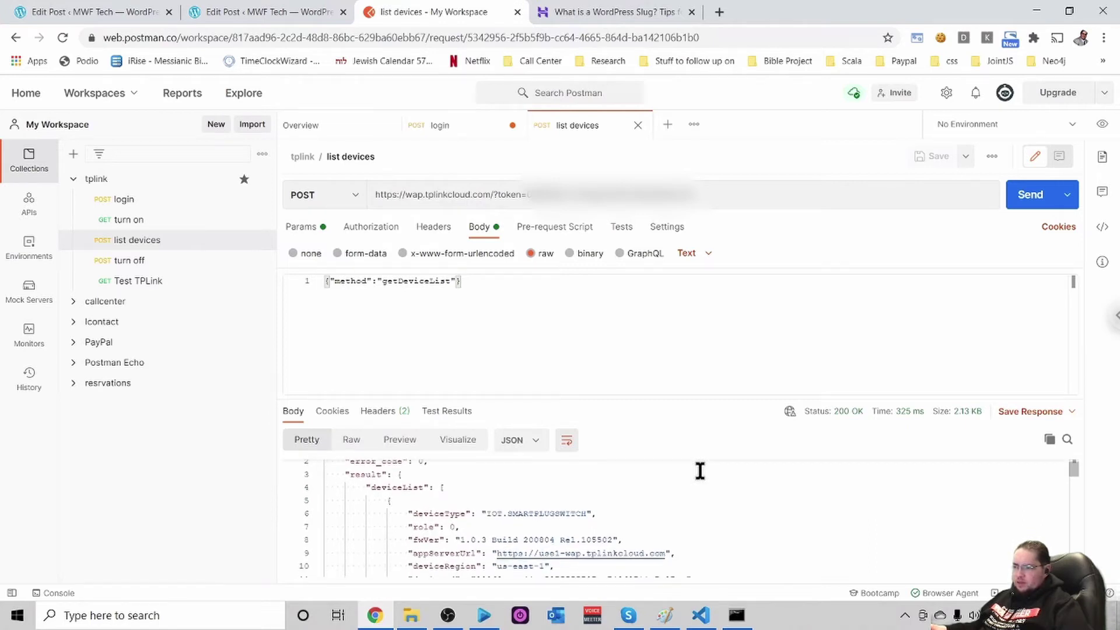
{"action": "scroll", "coordinate": [709, 480], "scroll_direction": "down", "scroll_amount": 4}
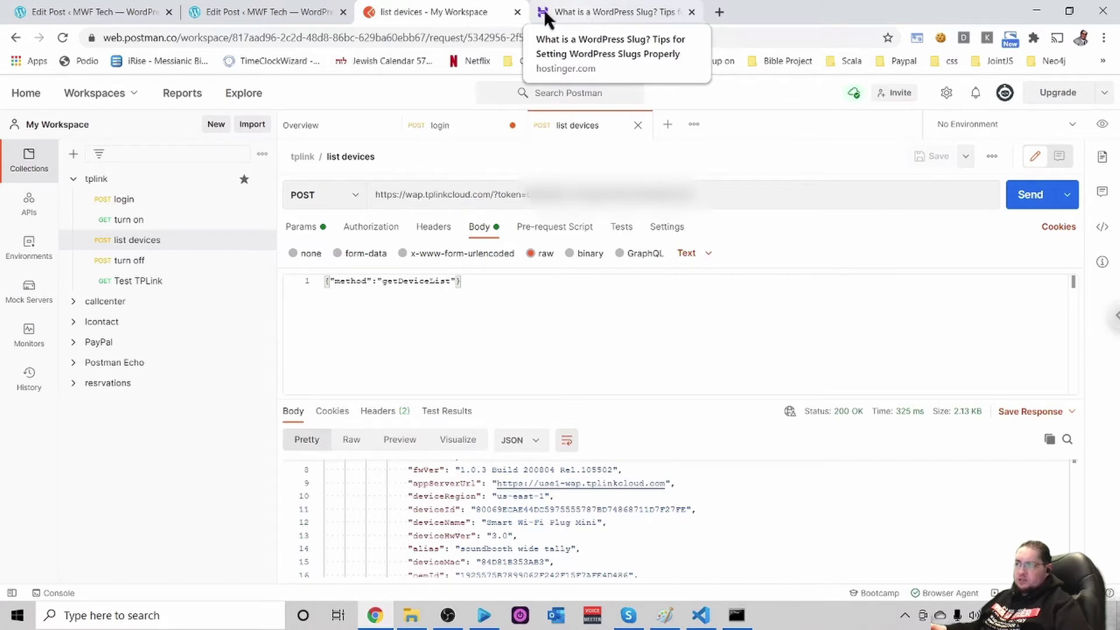
Switch to the WordPress post draft and scroll to its sample getDeviceList JSON response
{"action": "left_click", "coordinate": [272, 6]}
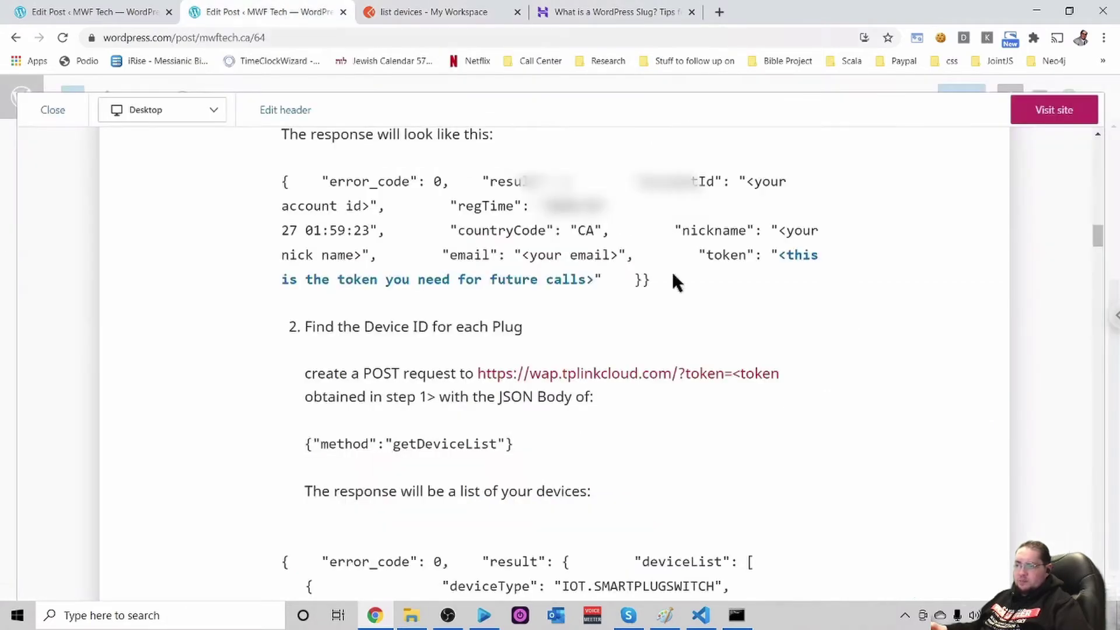
{"action": "scroll", "coordinate": [755, 373], "scroll_direction": "down", "scroll_amount": 4}
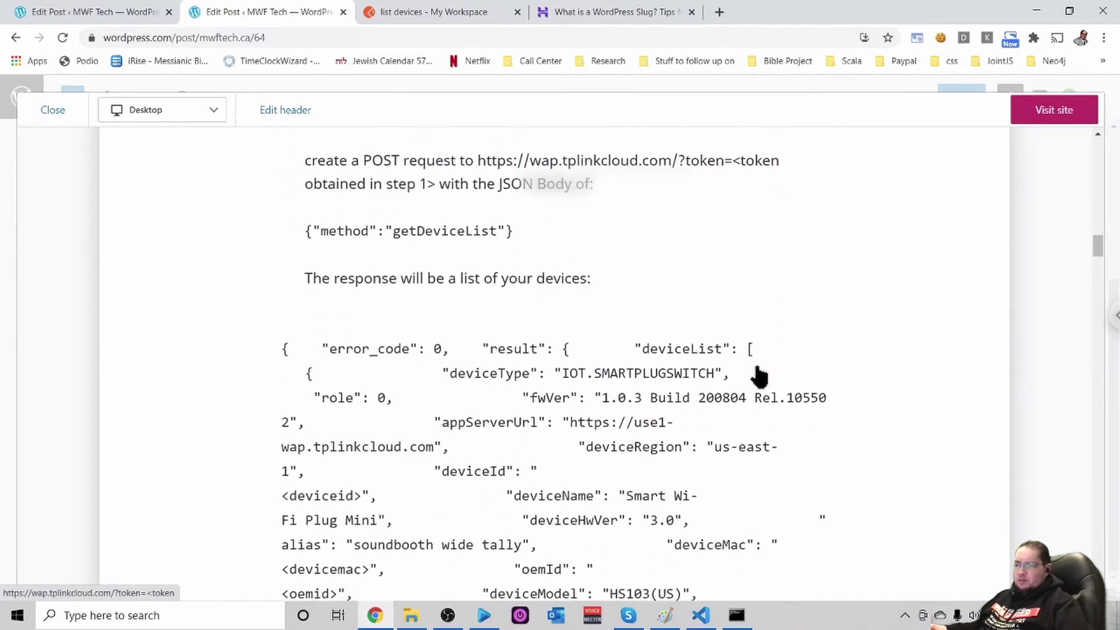
{"action": "scroll", "coordinate": [758, 376], "scroll_direction": "down", "scroll_amount": 2}
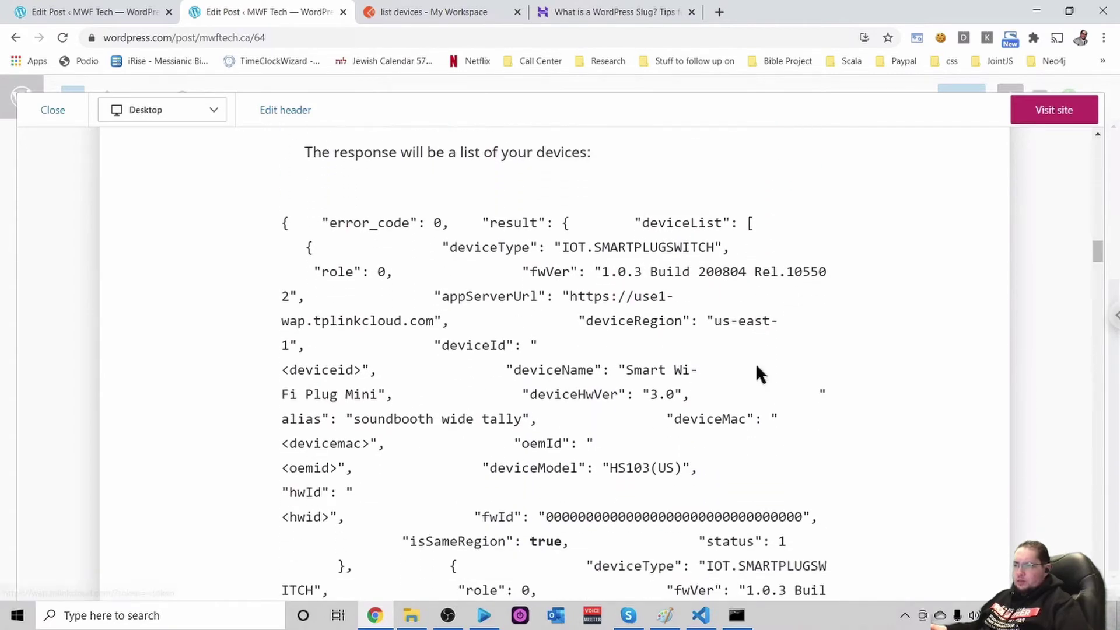
{"action": "scroll", "coordinate": [758, 373], "scroll_direction": "up", "scroll_amount": 1}
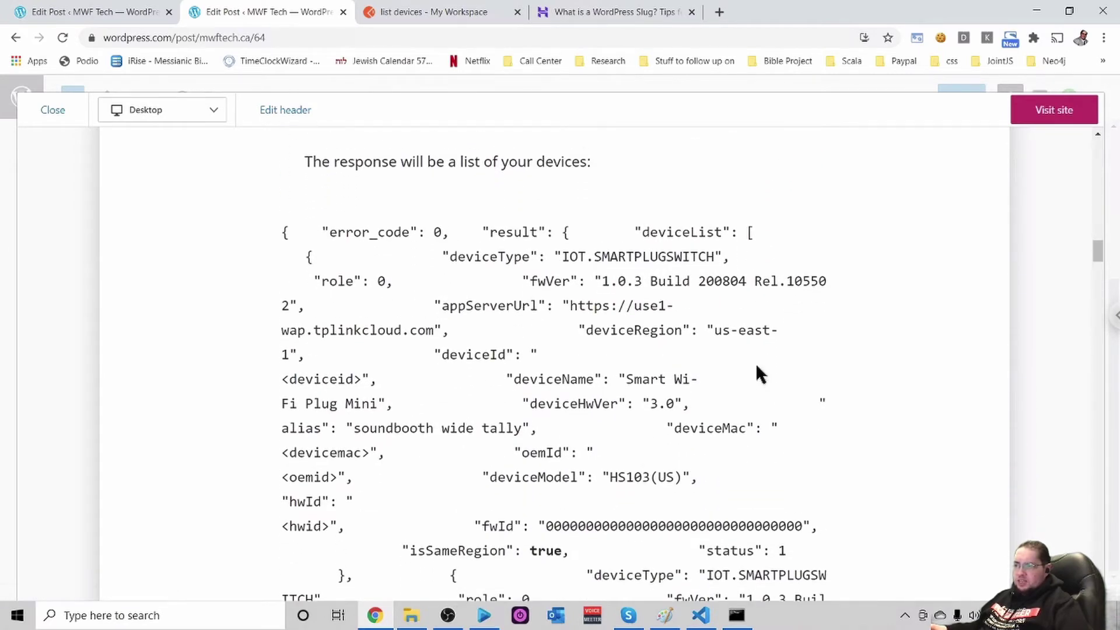
{"action": "scroll", "coordinate": [756, 366], "scroll_direction": "down", "scroll_amount": 1}
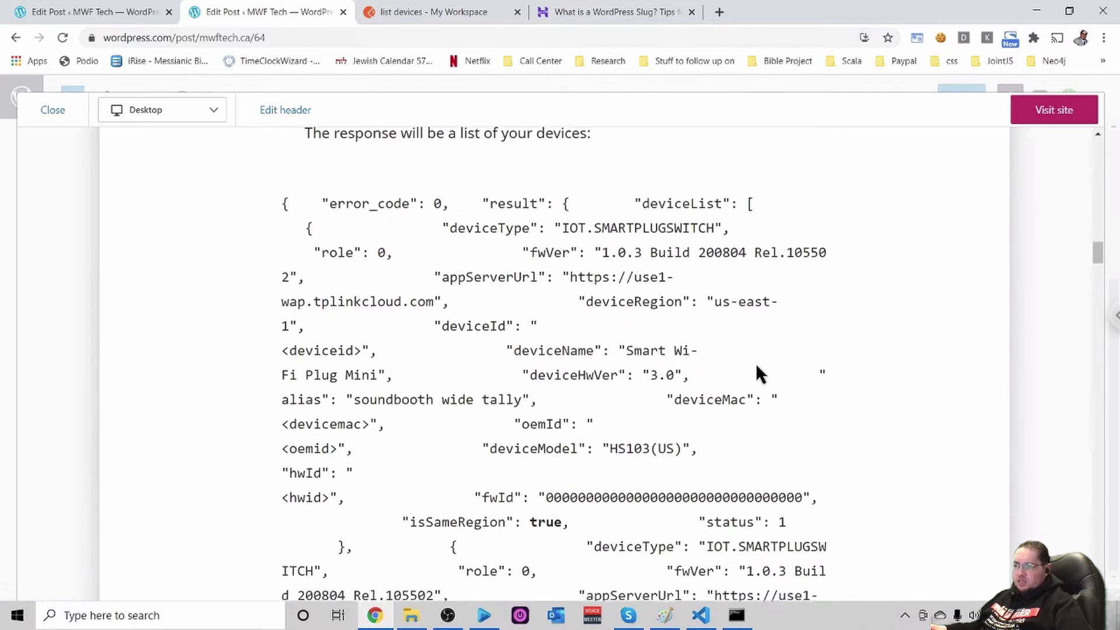
{"action": "scroll", "coordinate": [756, 365], "scroll_direction": "down", "scroll_amount": 1}
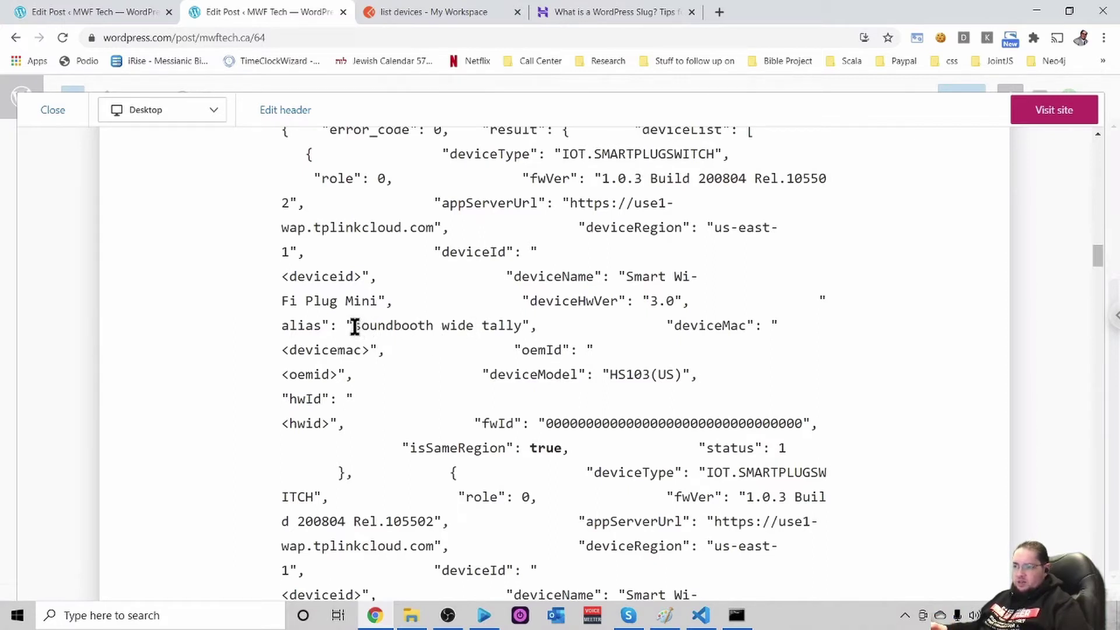
{"action": "left_click_drag", "start_coordinate": [355, 325], "coordinate": [518, 327]}
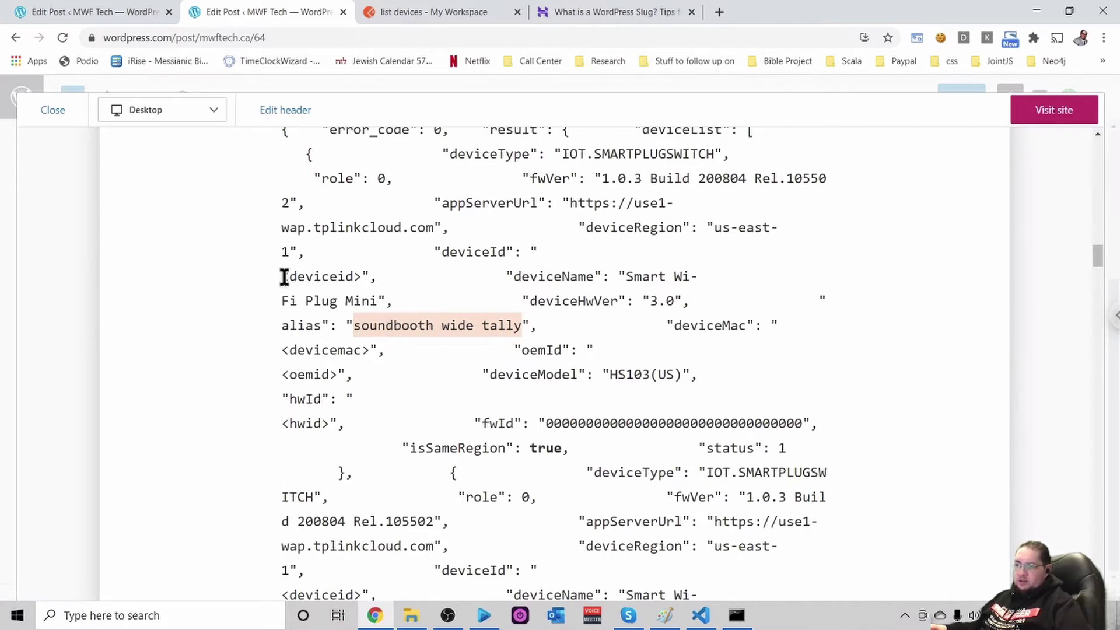
{"action": "left_click_drag", "start_coordinate": [283, 276], "coordinate": [361, 276]}
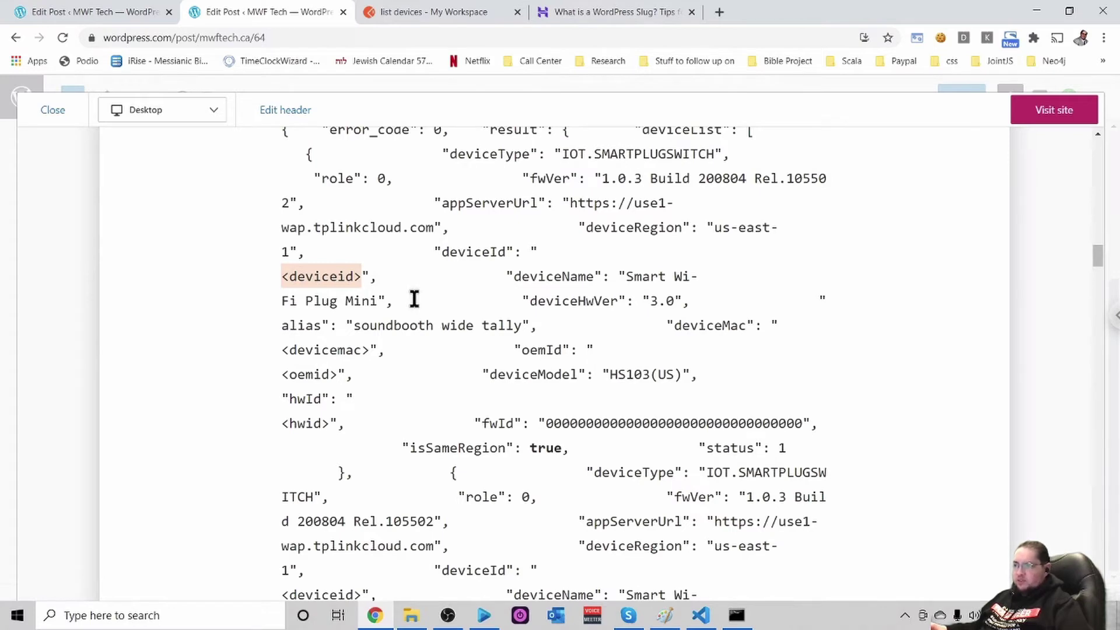
{"action": "scroll", "coordinate": [414, 299], "scroll_direction": "up", "scroll_amount": 2}
{"action": "scroll", "coordinate": [414, 299], "scroll_direction": "down", "scroll_amount": 1}
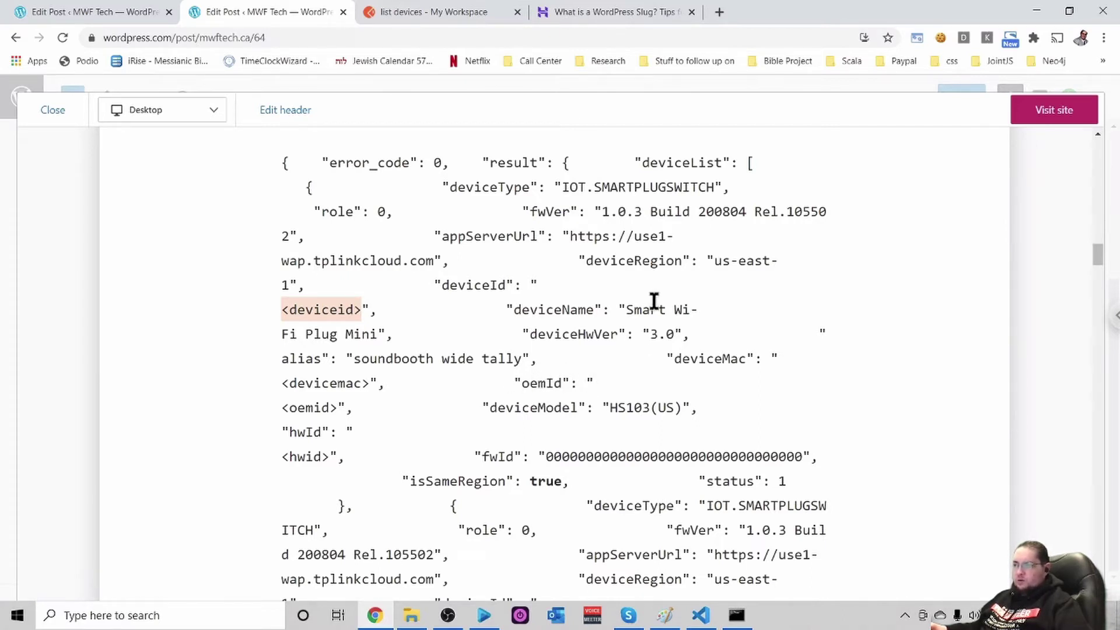
Highlight the appServerUrl field name and its address value in the post's sample JSON
{"action": "left_click", "coordinate": [488, 236]}
{"action": "double_click", "coordinate": [488, 236]}
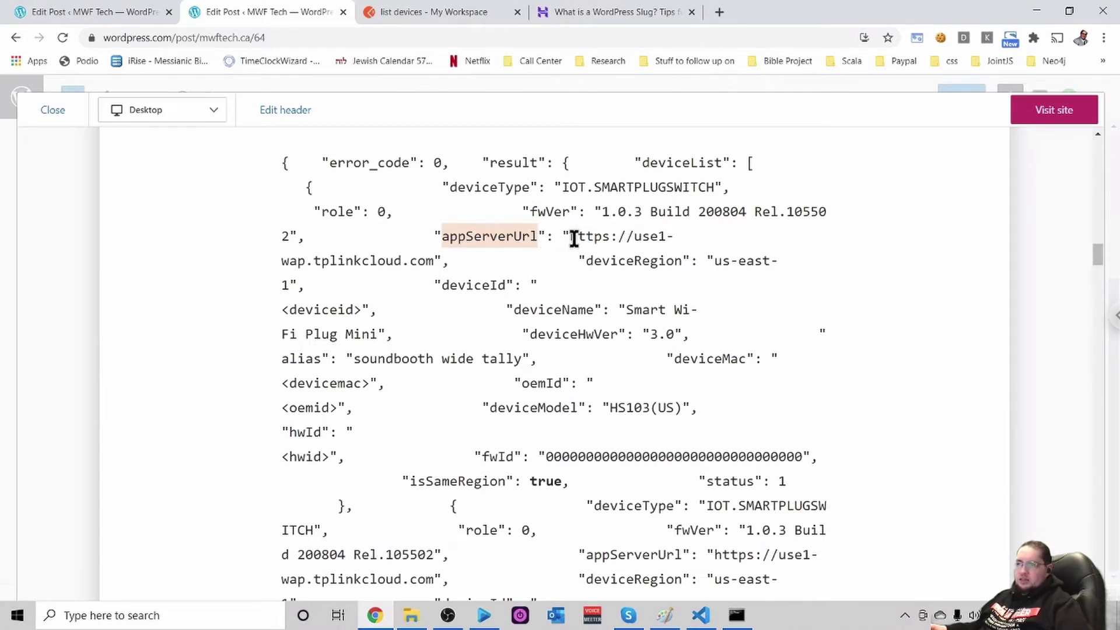
{"action": "left_click_drag", "start_coordinate": [568, 239], "coordinate": [429, 258]}
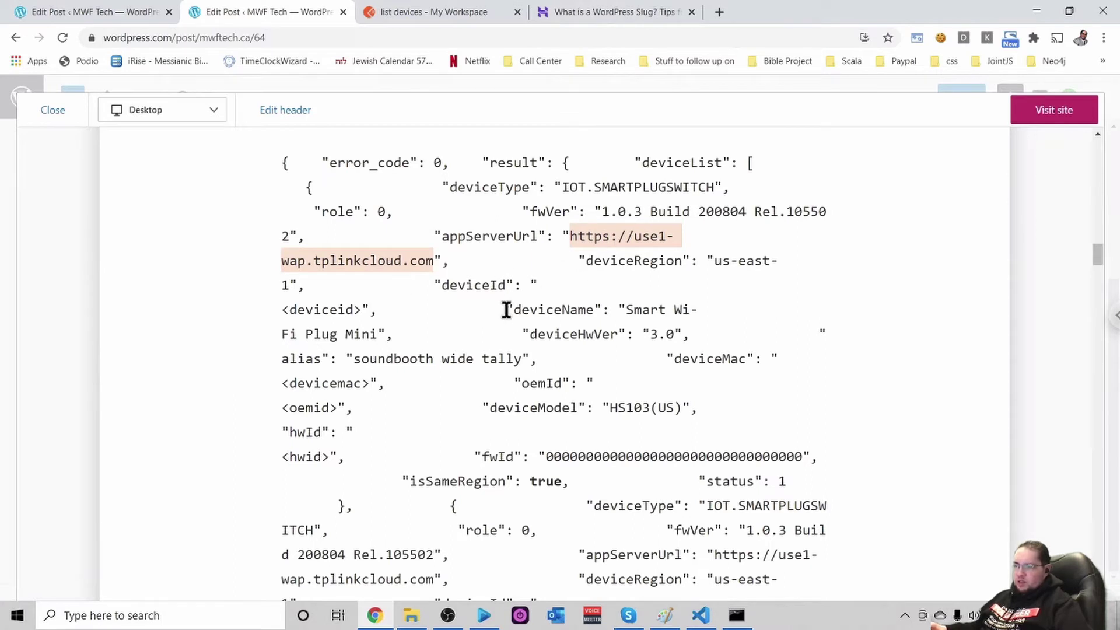
{"action": "scroll", "coordinate": [526, 308], "scroll_direction": "down", "scroll_amount": 2}
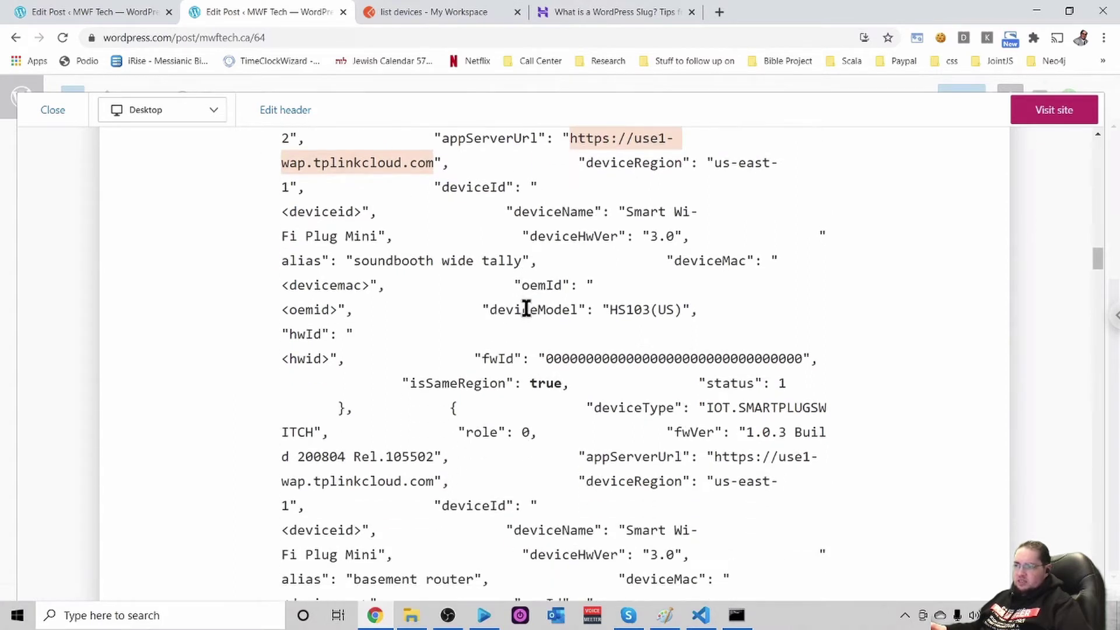
{"action": "scroll", "coordinate": [526, 308], "scroll_direction": "up", "scroll_amount": 1}
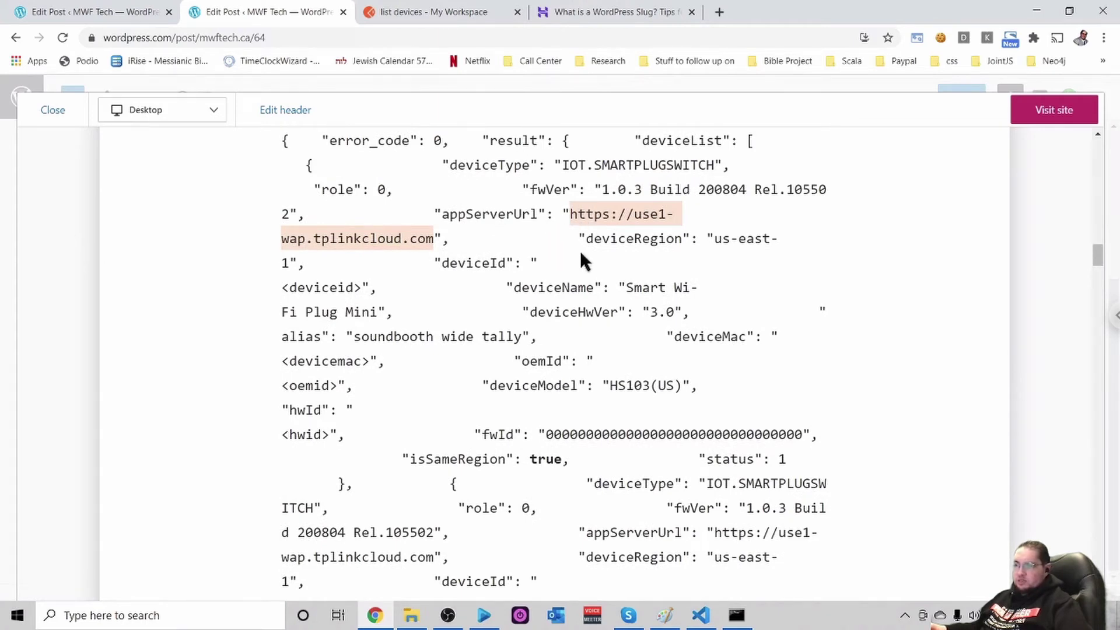
{"action": "scroll", "coordinate": [579, 251], "scroll_direction": "up", "scroll_amount": 1}
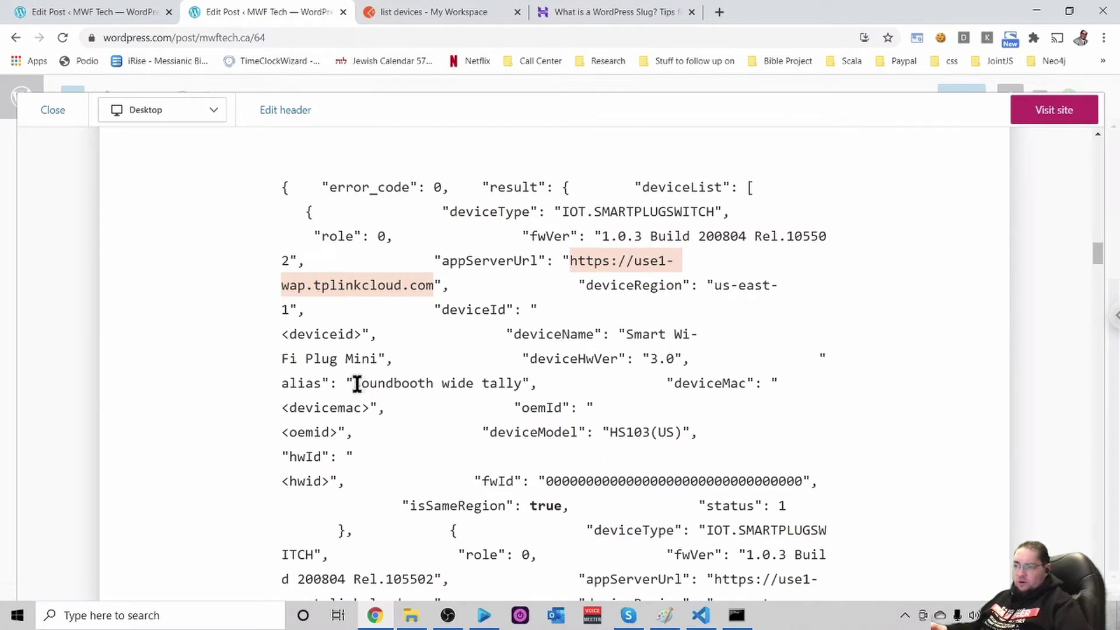
Highlight the alias, the <deviceid> placeholder and the URL start, then return to Postman's list devices request
{"action": "left_click_drag", "start_coordinate": [354, 384], "coordinate": [519, 385]}
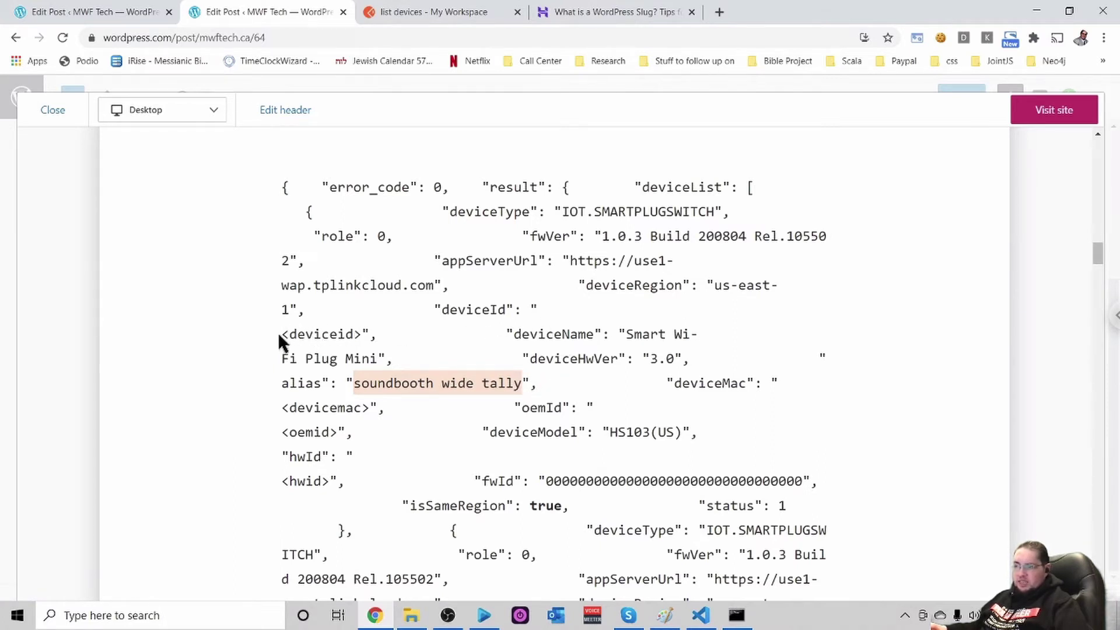
{"action": "left_click_drag", "start_coordinate": [280, 335], "coordinate": [369, 333]}
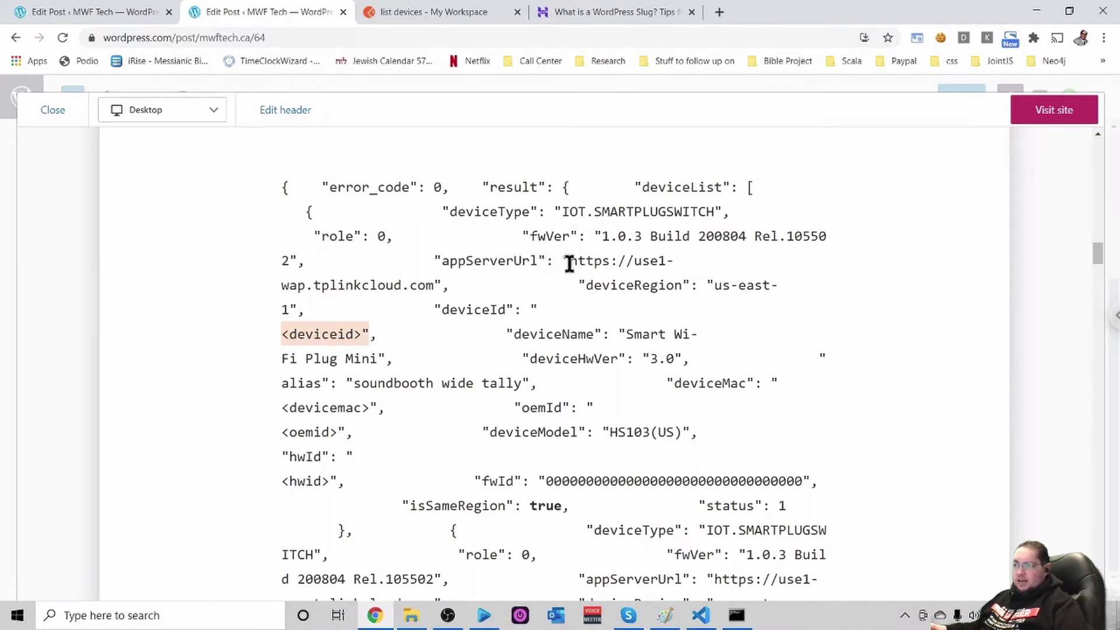
{"action": "left_click_drag", "start_coordinate": [570, 262], "coordinate": [594, 262]}
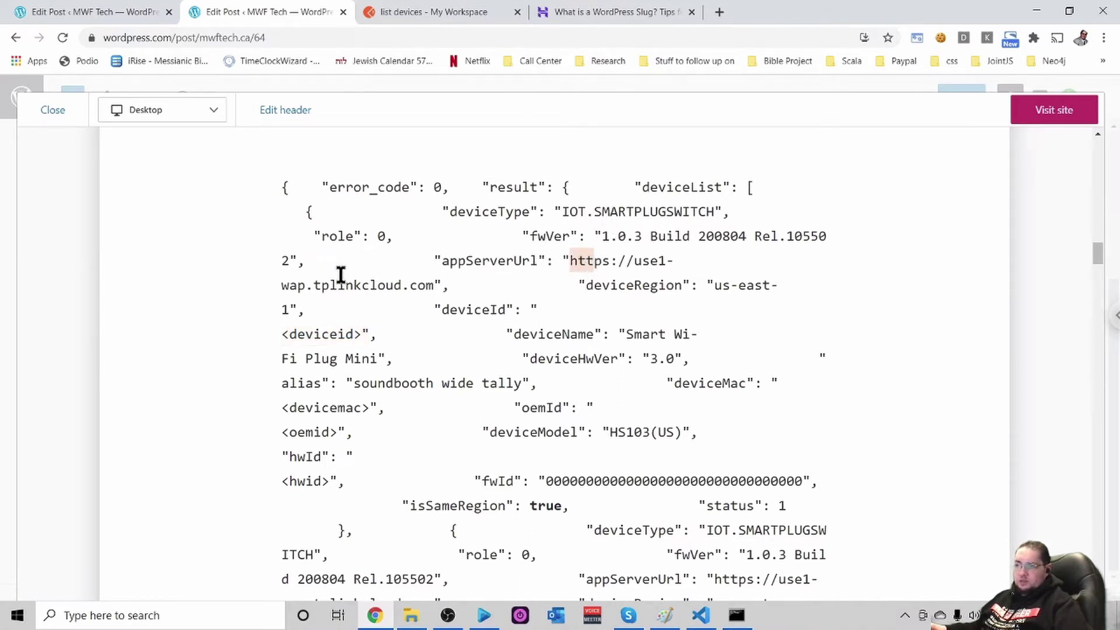
{"action": "left_click", "coordinate": [550, 276]}
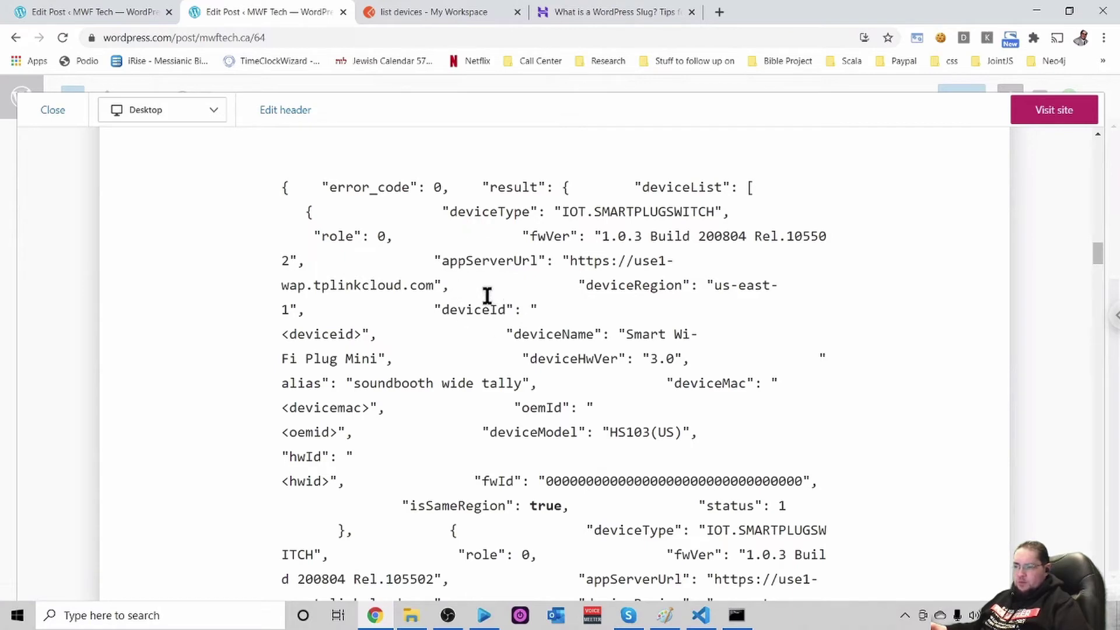
{"action": "left_click", "coordinate": [428, 8]}
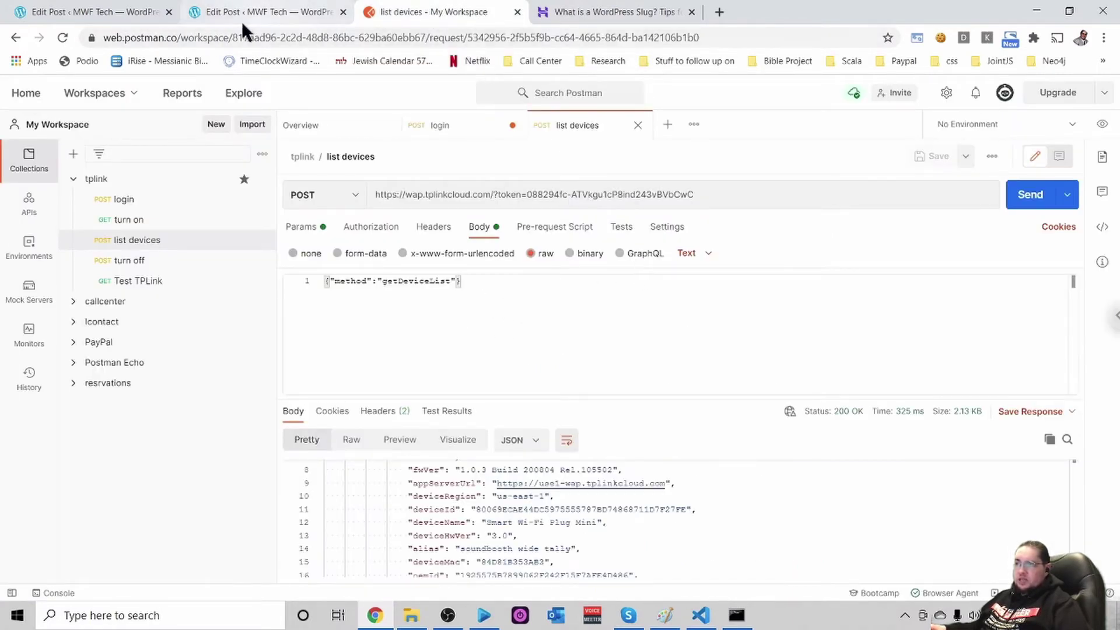
{"action": "left_click", "coordinate": [256, 13]}
{"action": "scroll", "coordinate": [483, 315], "scroll_direction": "down", "scroll_amount": 6}
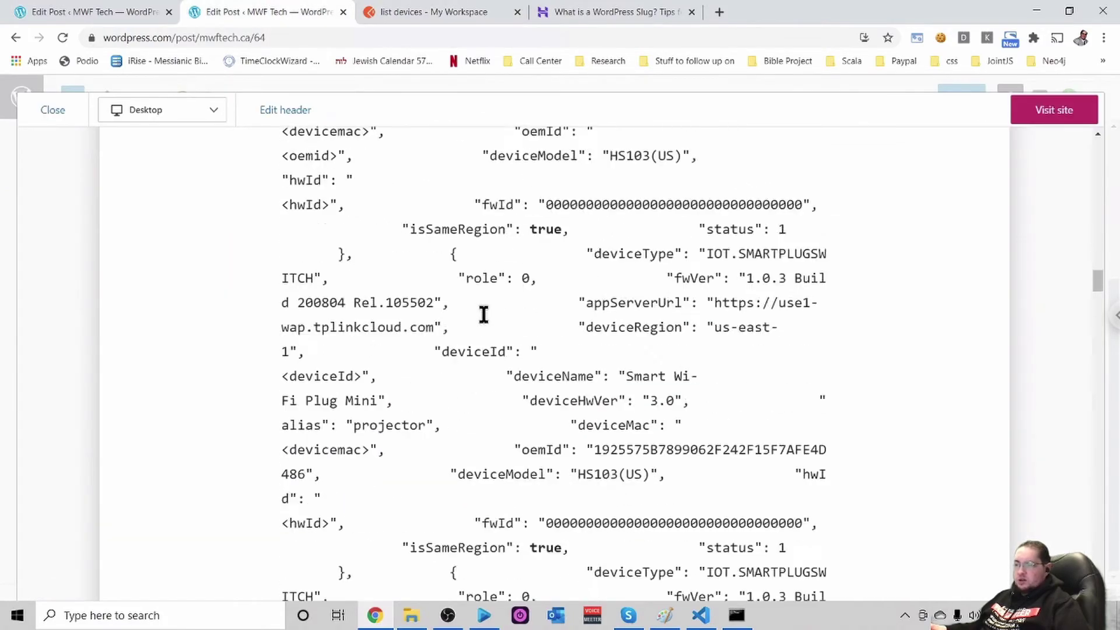
{"action": "scroll", "coordinate": [483, 315], "scroll_direction": "down", "scroll_amount": 5}
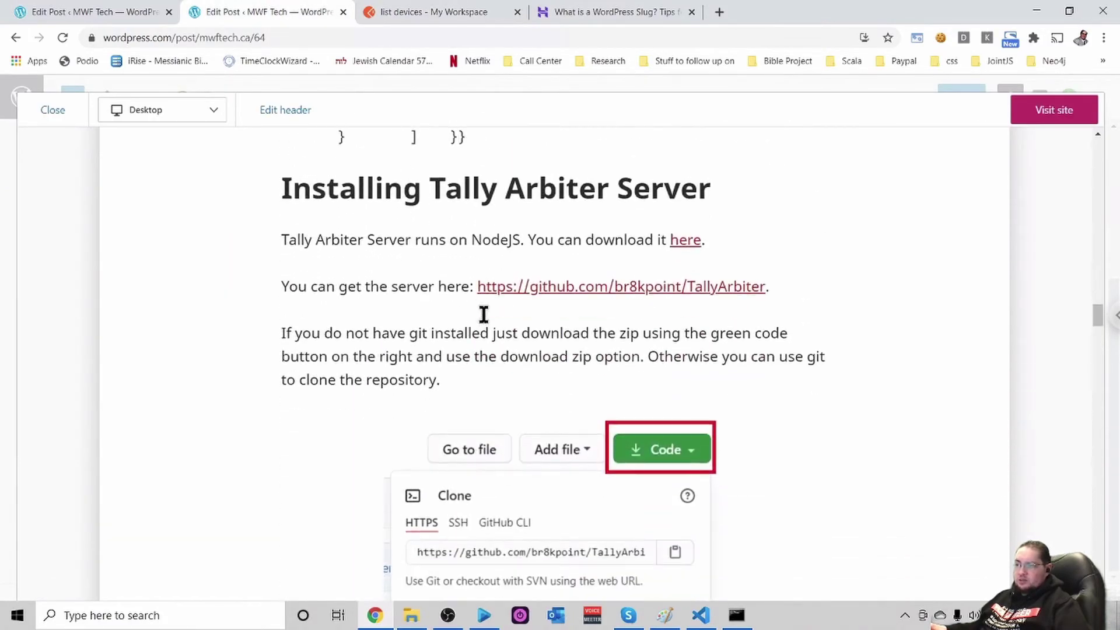
{"action": "scroll", "coordinate": [483, 323], "scroll_direction": "down", "scroll_amount": 1}
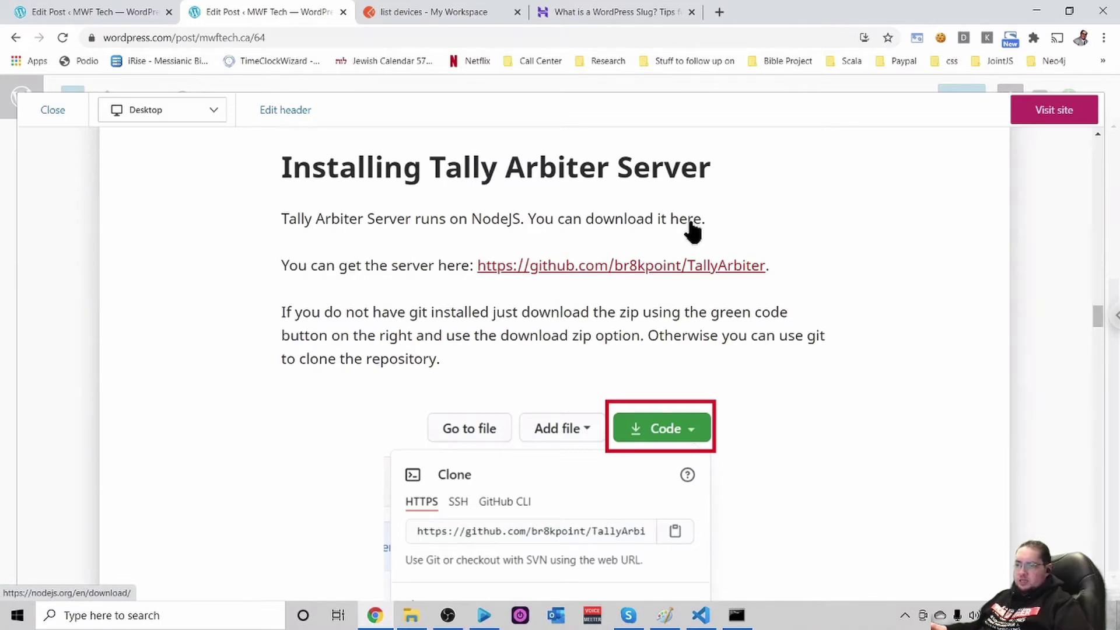
Open the Node.js download page and download the LTS 14.15.5 Windows installer (.msi)
{"action": "left_click", "coordinate": [689, 221]}
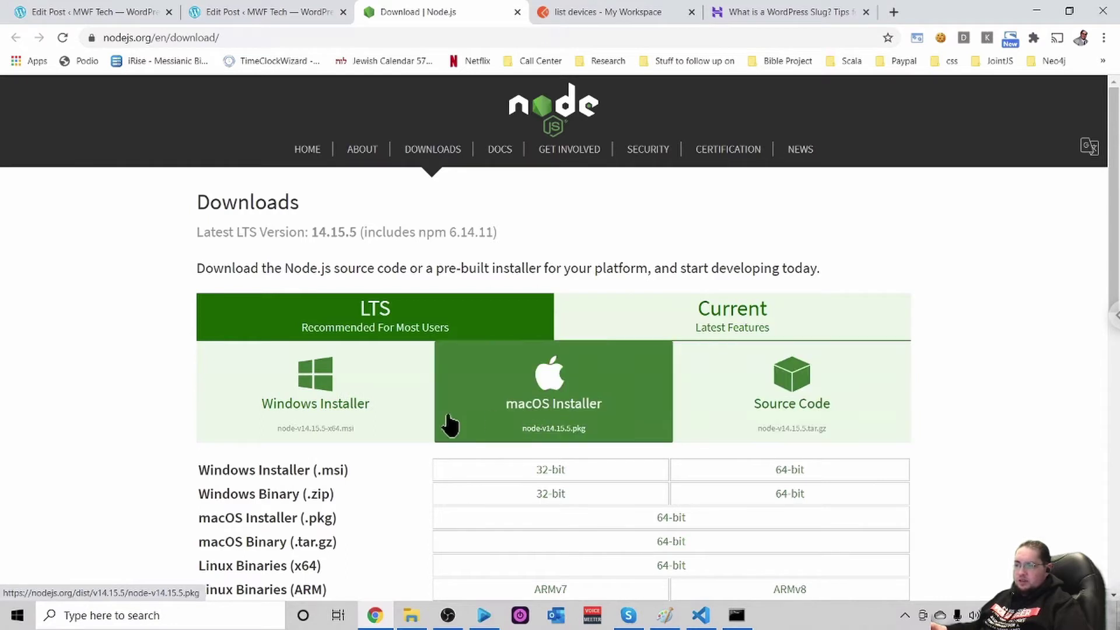
{"action": "scroll", "coordinate": [532, 415], "scroll_direction": "down", "scroll_amount": 1}
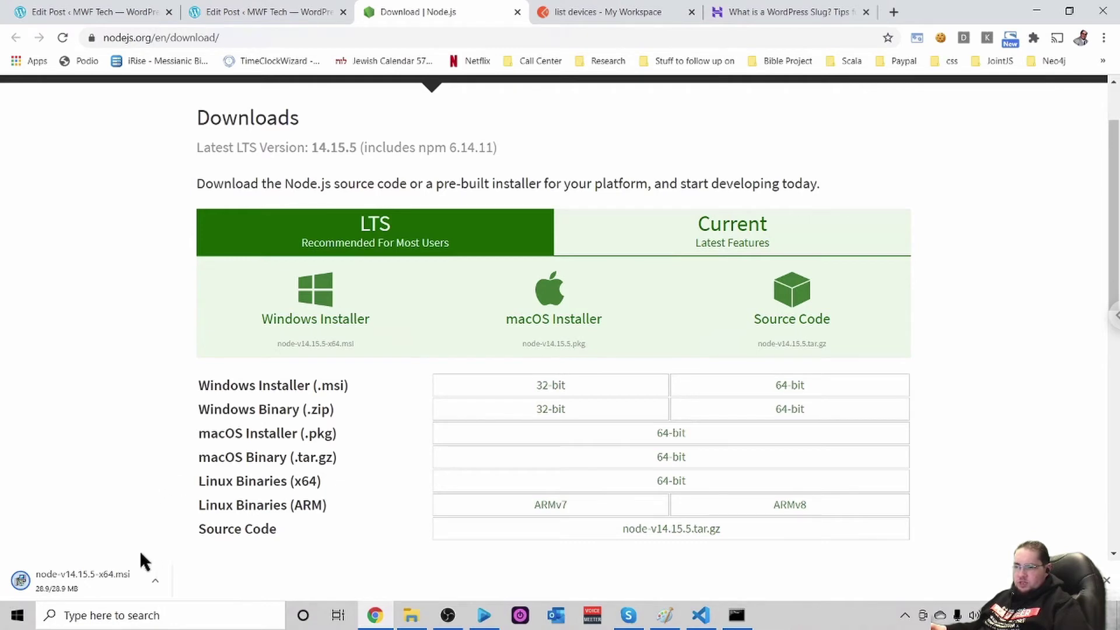
{"action": "left_click", "coordinate": [89, 573]}
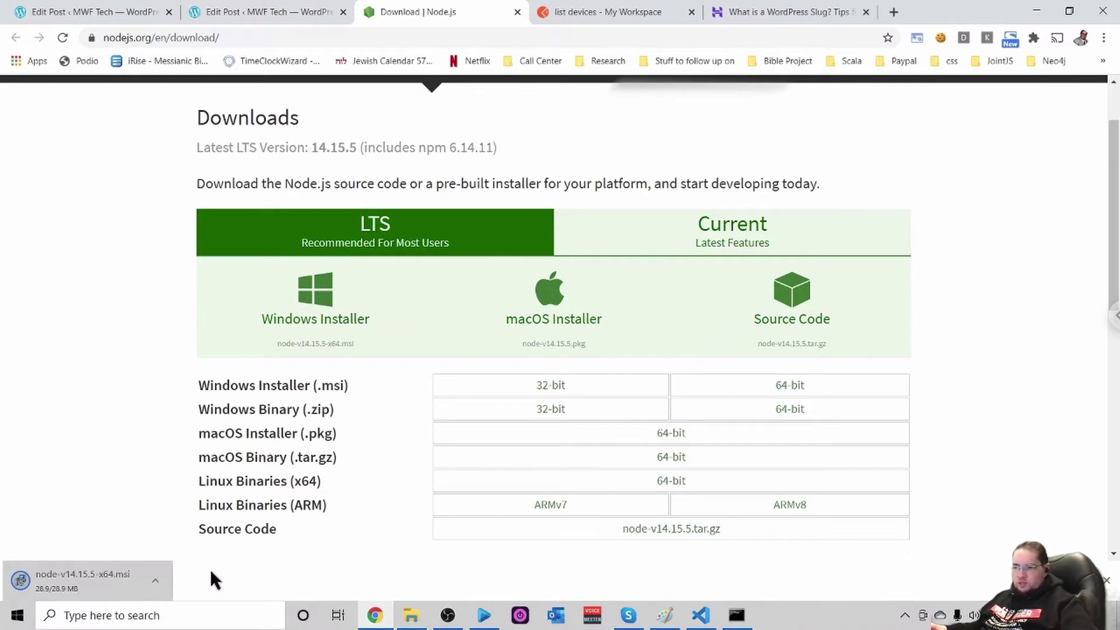
Launch the Node.js 14.15.5 installer, accept the licence and keep the default install folder
{"action": "left_click", "coordinate": [104, 581]}
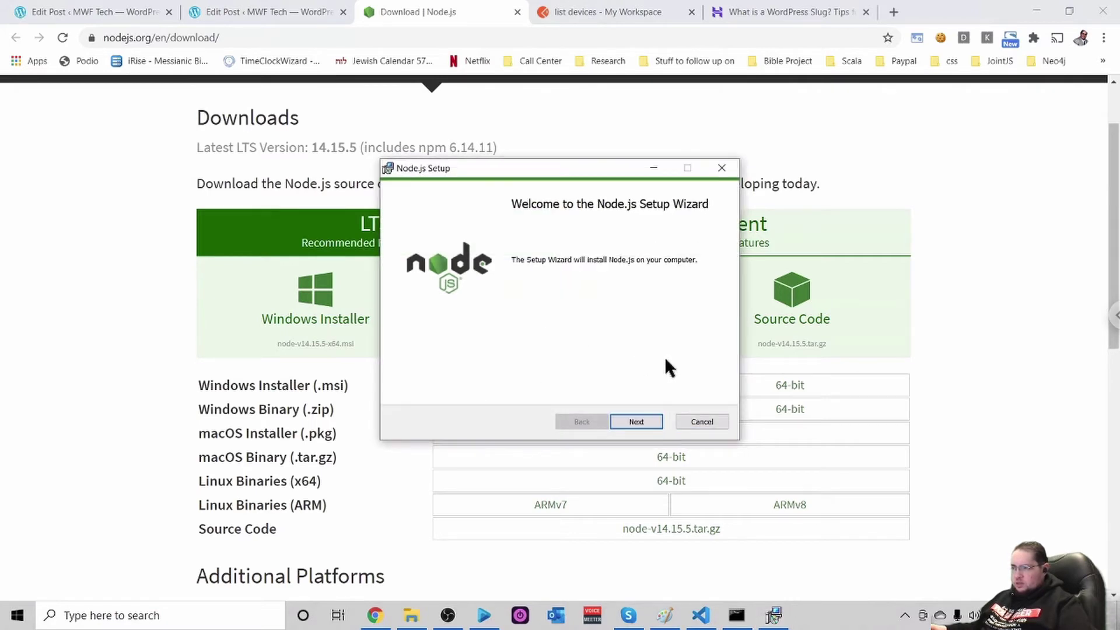
{"action": "left_click", "coordinate": [636, 421]}
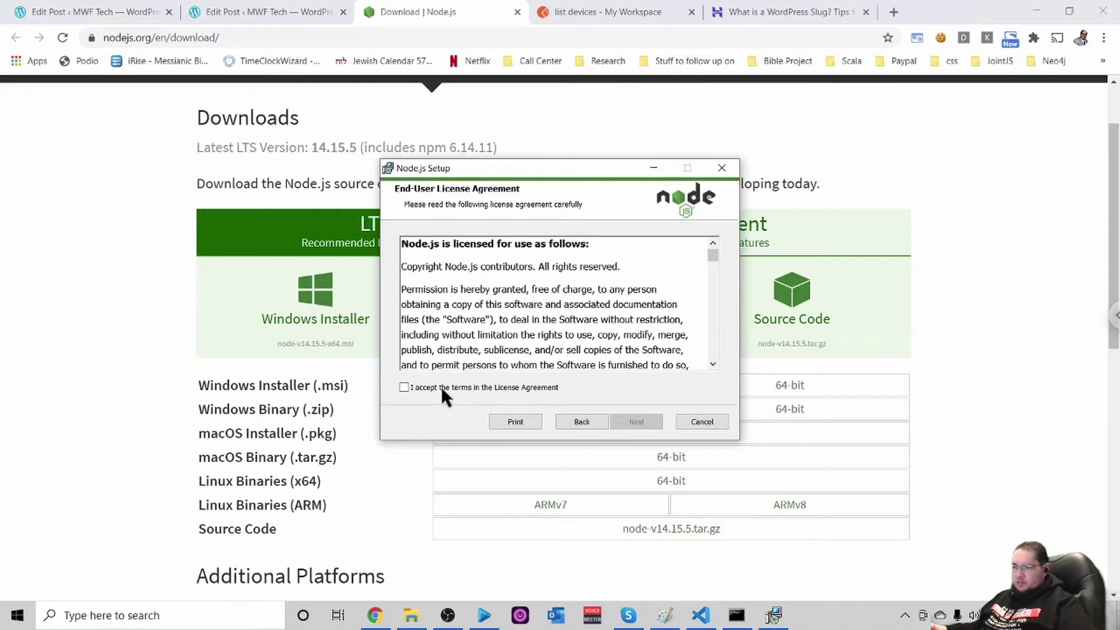
{"action": "left_click", "coordinate": [441, 386]}
{"action": "left_click", "coordinate": [640, 421]}
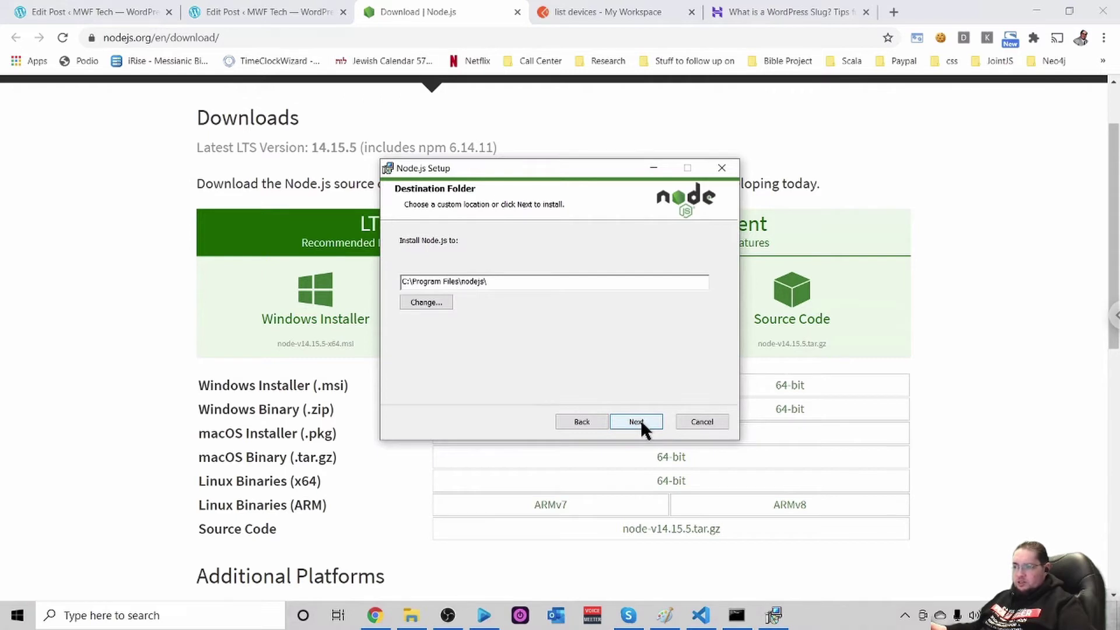
{"action": "left_click", "coordinate": [641, 419]}
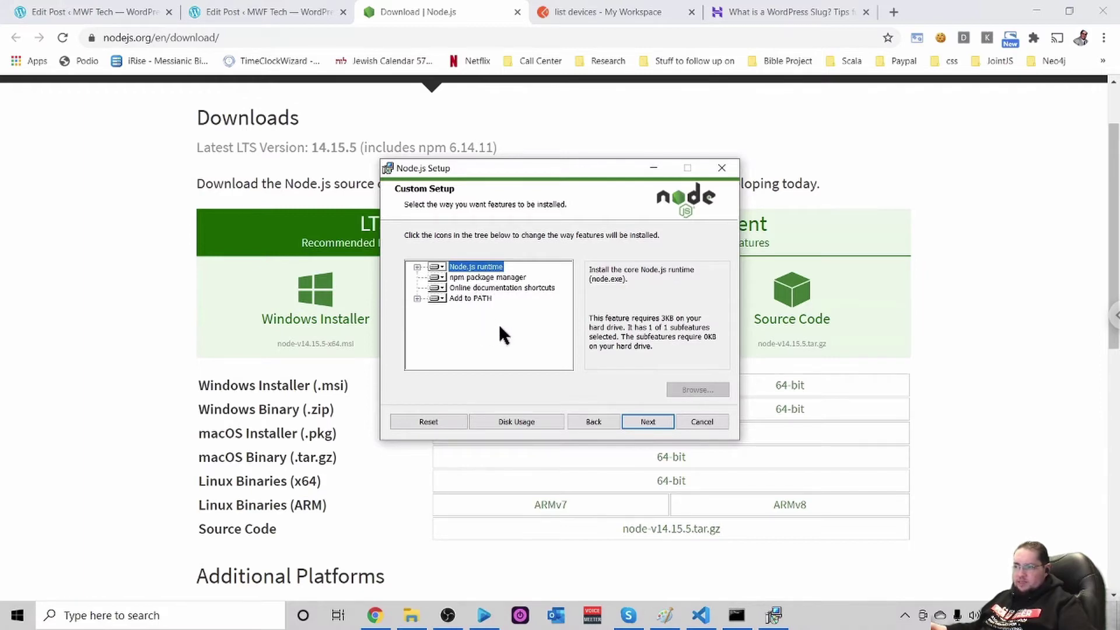
Keep the default features, skip native build tools, and install Node.js with administrator permission
{"action": "left_click", "coordinate": [647, 421]}
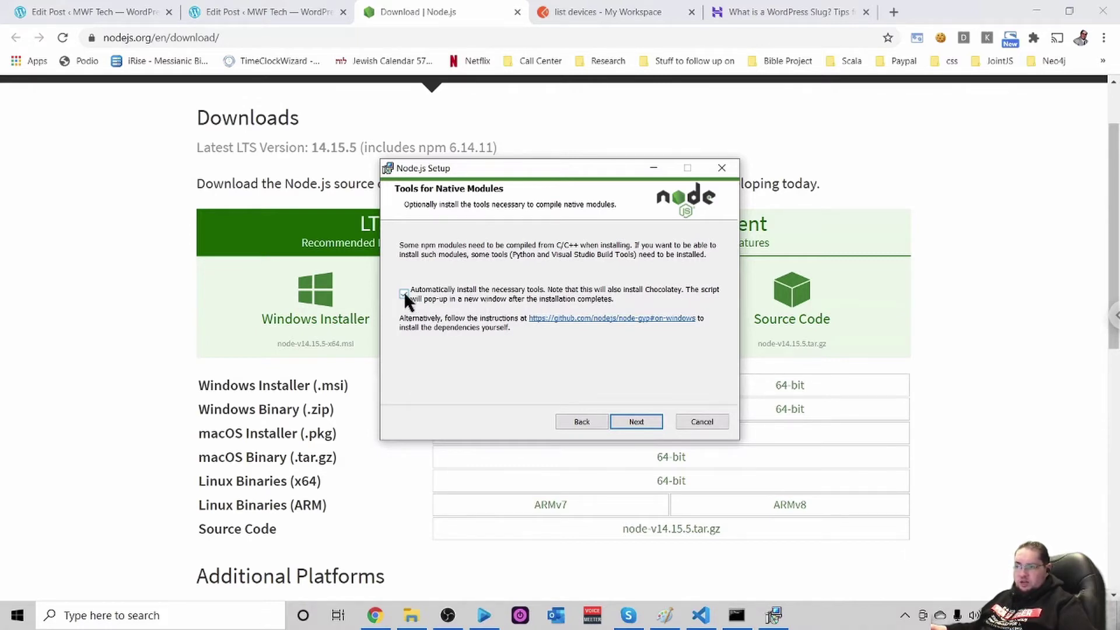
{"action": "left_click", "coordinate": [639, 421]}
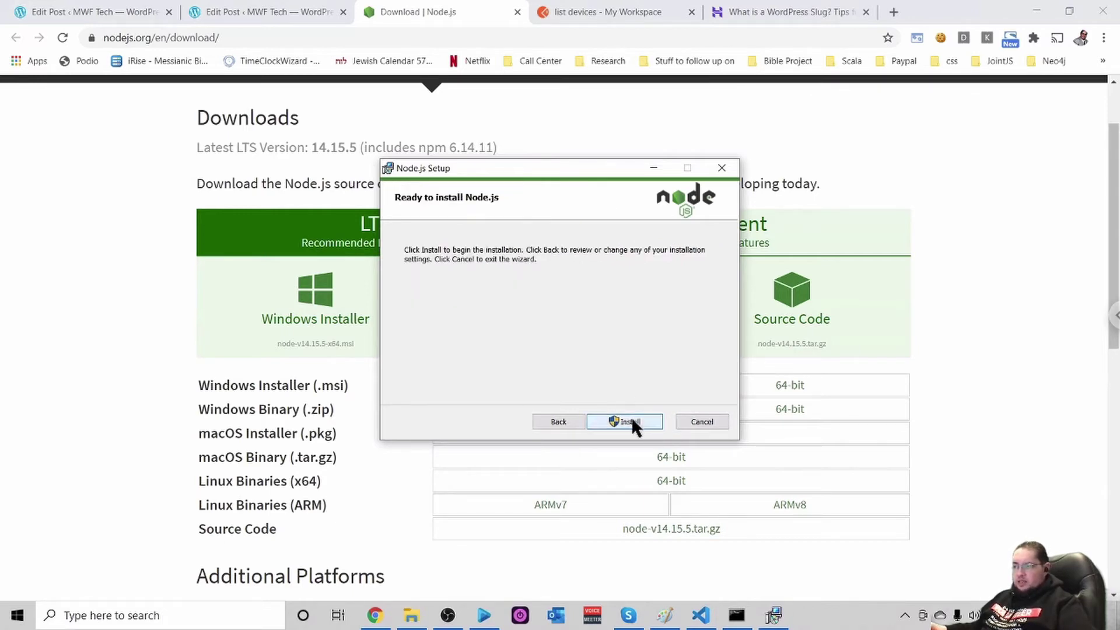
{"action": "left_click", "coordinate": [628, 418]}
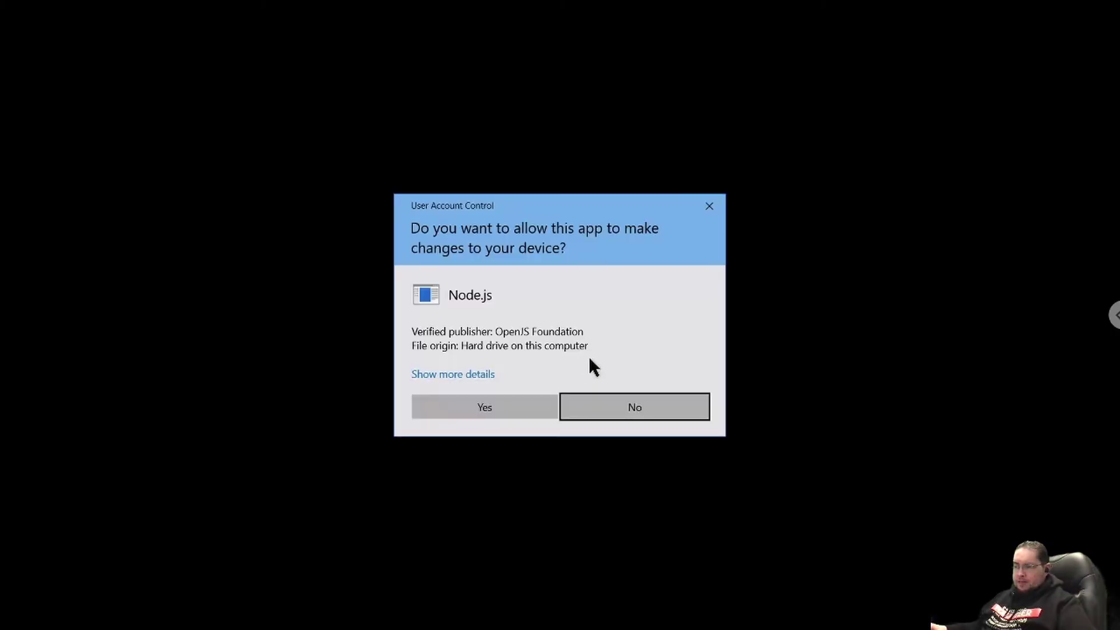
{"action": "left_click", "coordinate": [508, 406]}
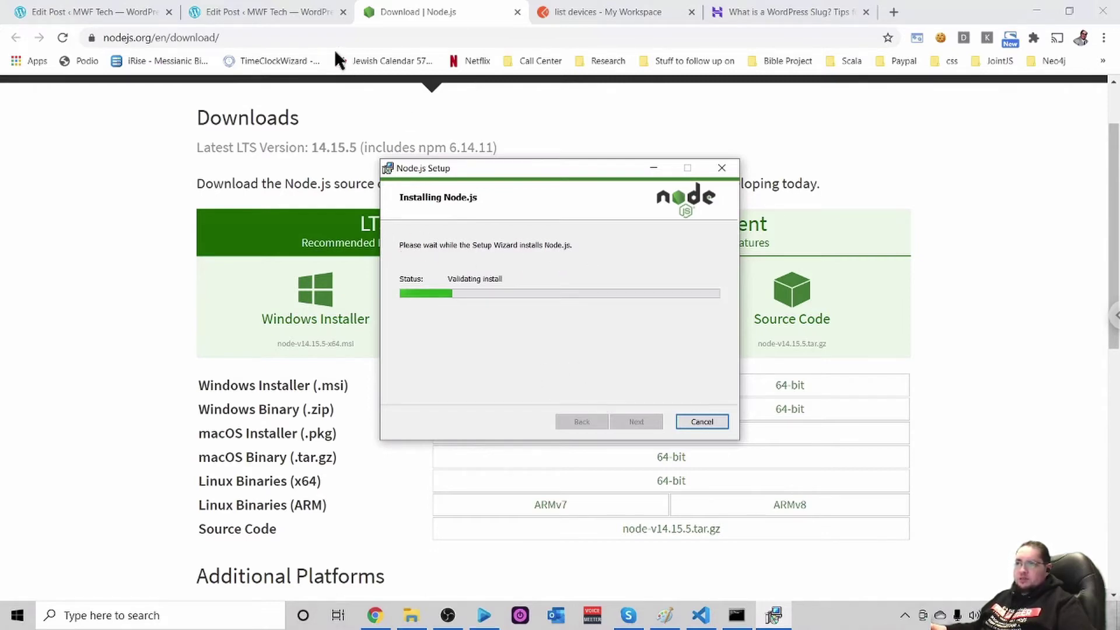
{"action": "left_click", "coordinate": [268, 9]}
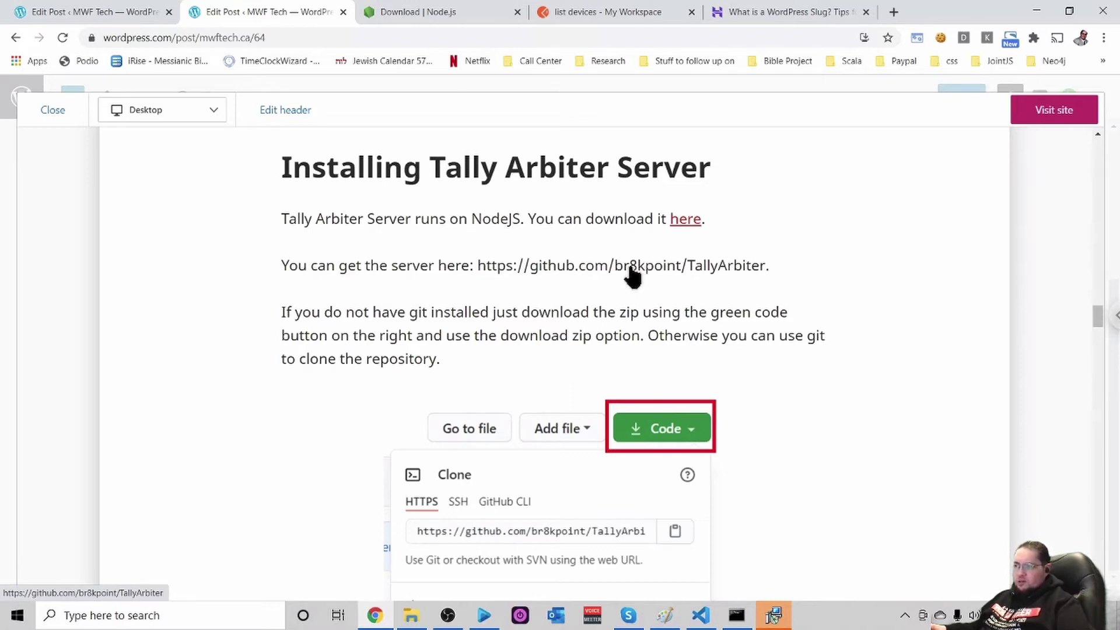
Open the github.com/br8kpoint/TallyArbiter link from the post in a new tab
{"action": "left_click", "coordinate": [631, 266]}
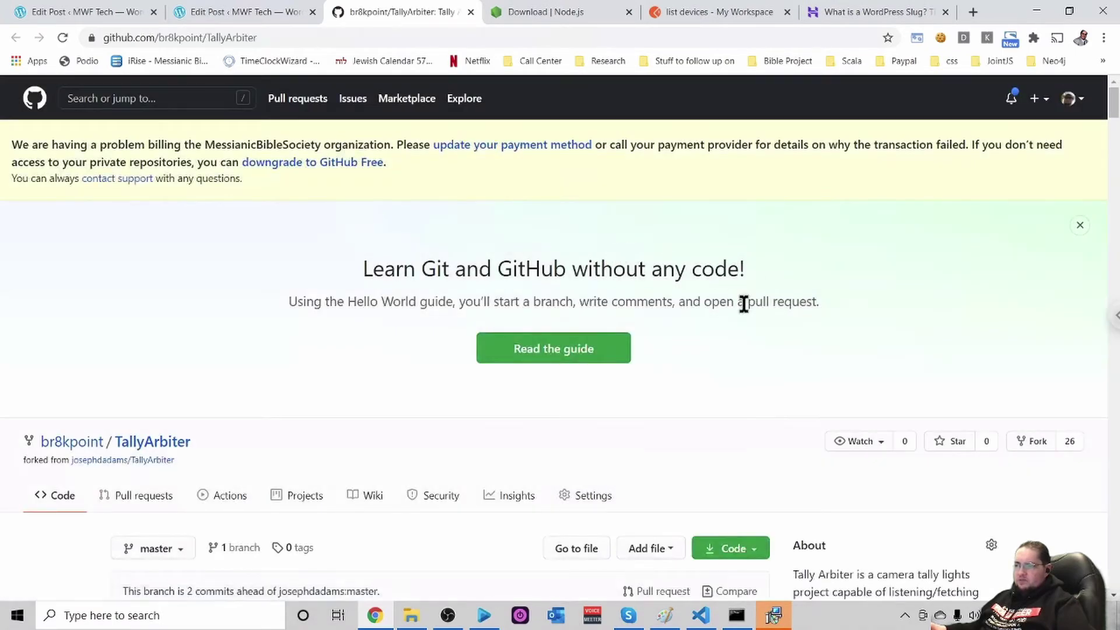
Download the TallyArbiter master branch as a ZIP from the repository's Code menu
{"action": "scroll", "coordinate": [743, 301], "scroll_direction": "down", "scroll_amount": 2}
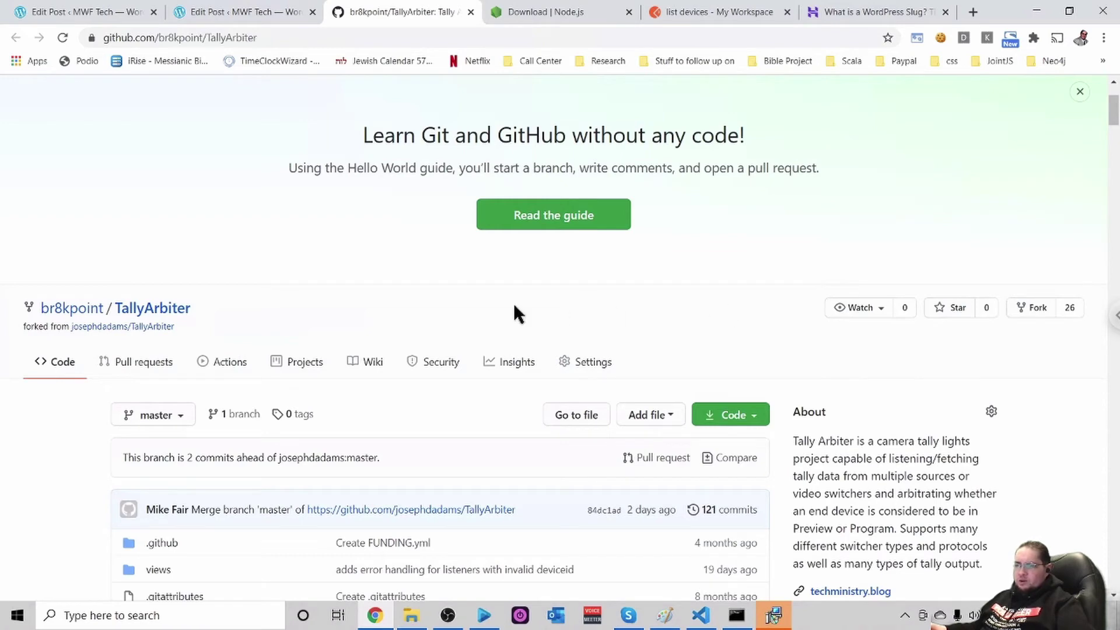
{"action": "scroll", "coordinate": [514, 305], "scroll_direction": "down", "scroll_amount": 2}
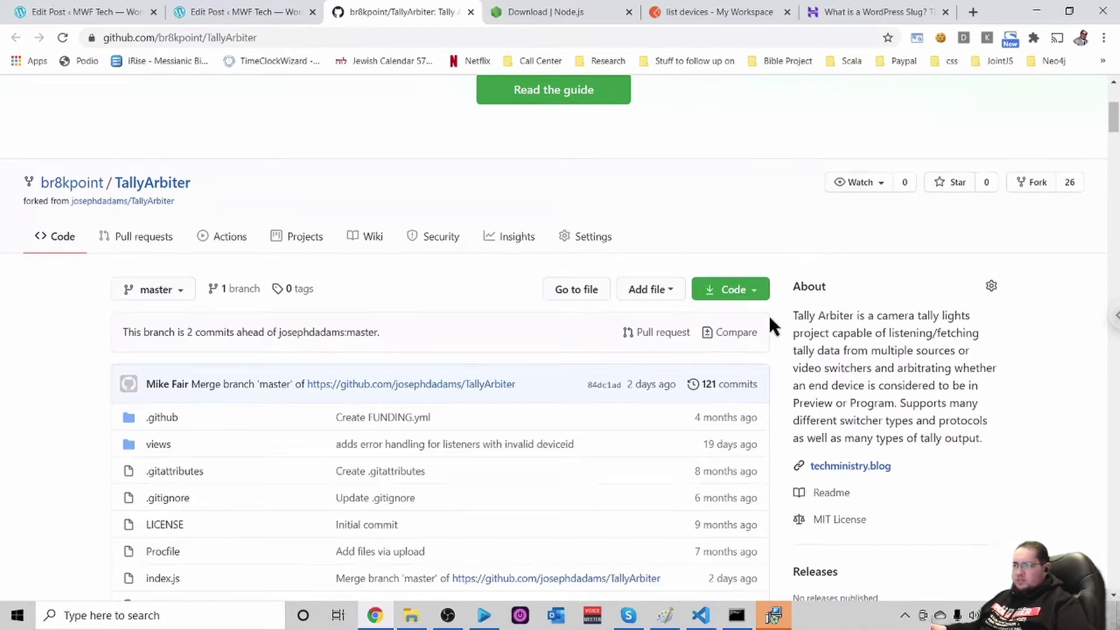
{"action": "scroll", "coordinate": [770, 317], "scroll_direction": "down", "scroll_amount": 1}
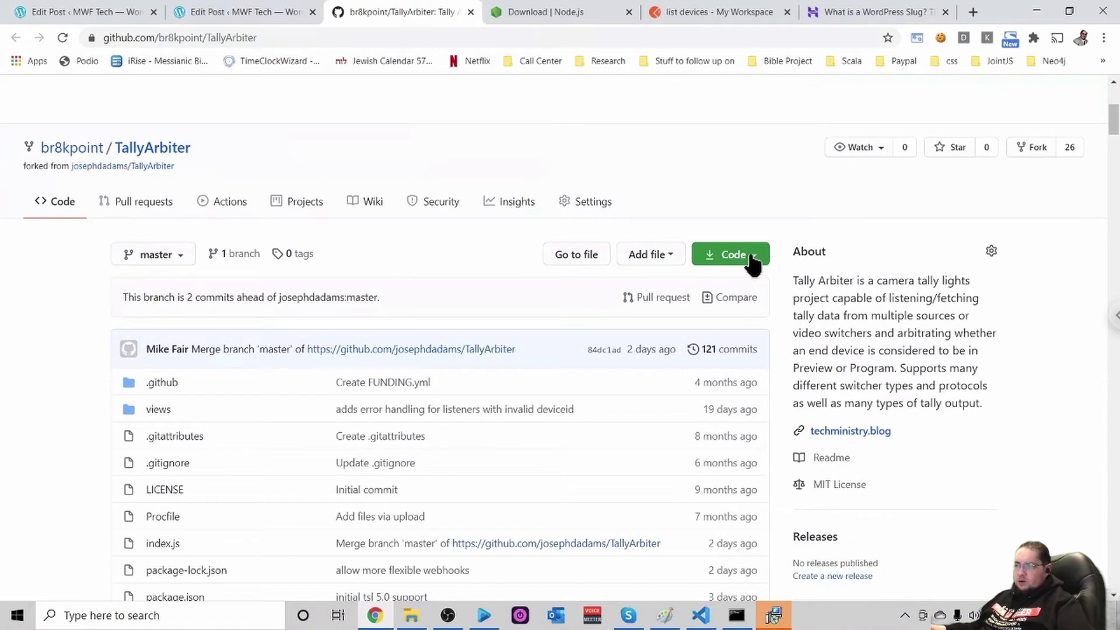
{"action": "left_click", "coordinate": [752, 261]}
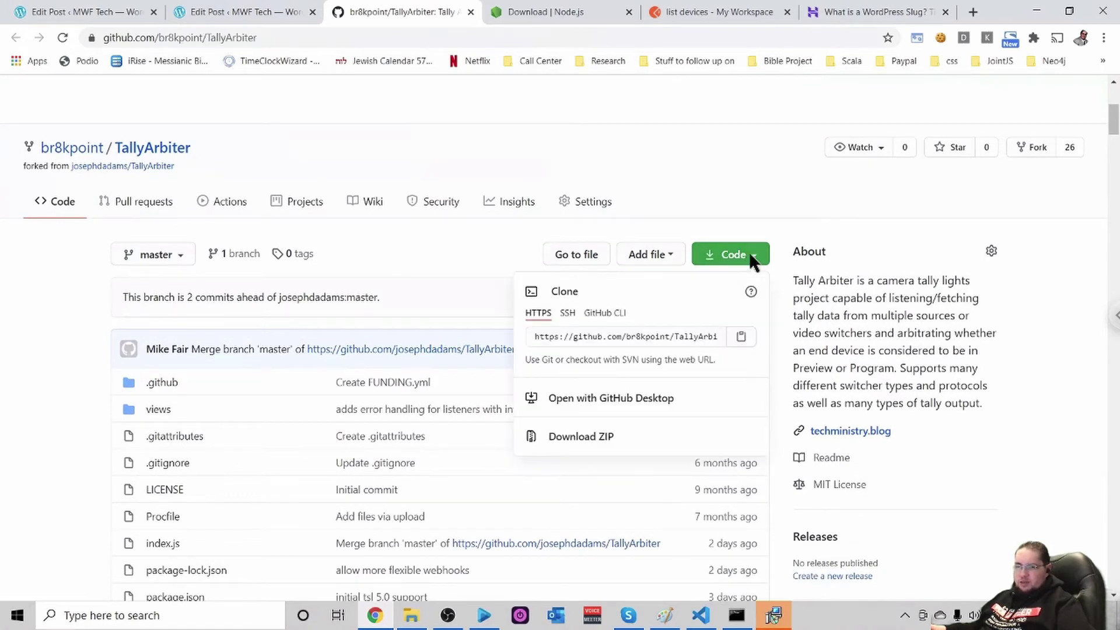
{"action": "left_click", "coordinate": [588, 444]}
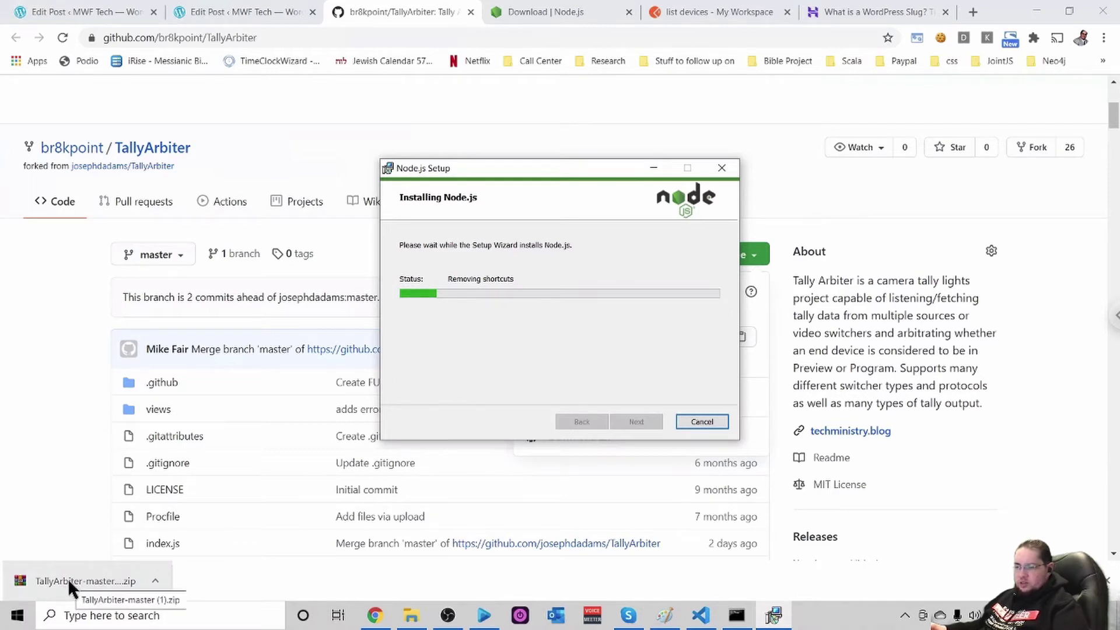
Open the TallyArbiter-master zip in WinRAR, extract it to C:\, then close the archive
{"action": "left_click", "coordinate": [68, 578]}
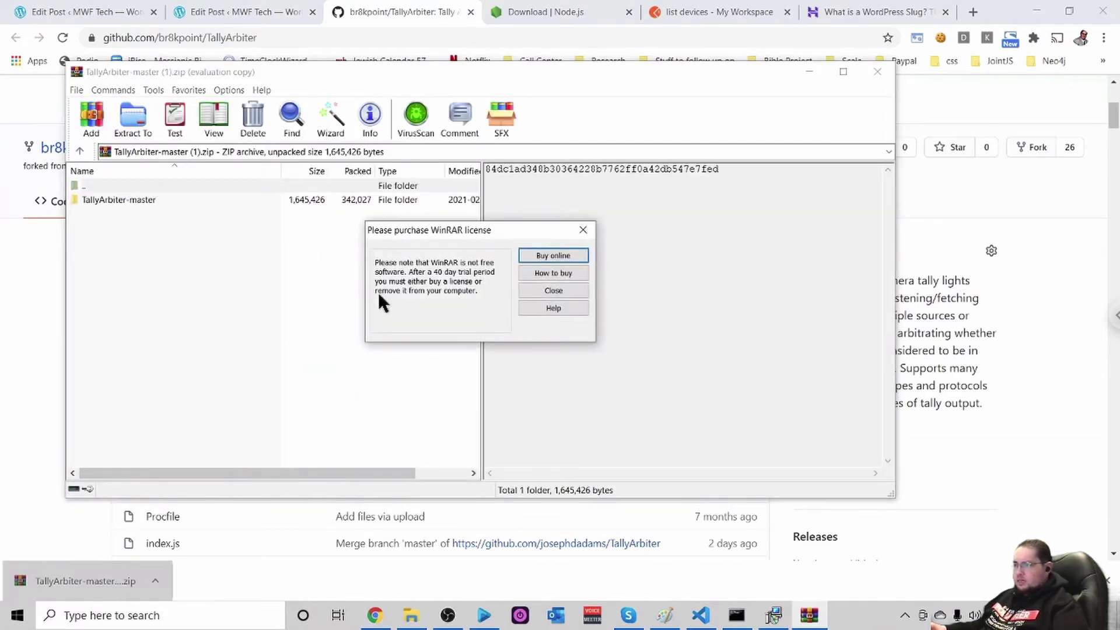
{"action": "left_click", "coordinate": [555, 287]}
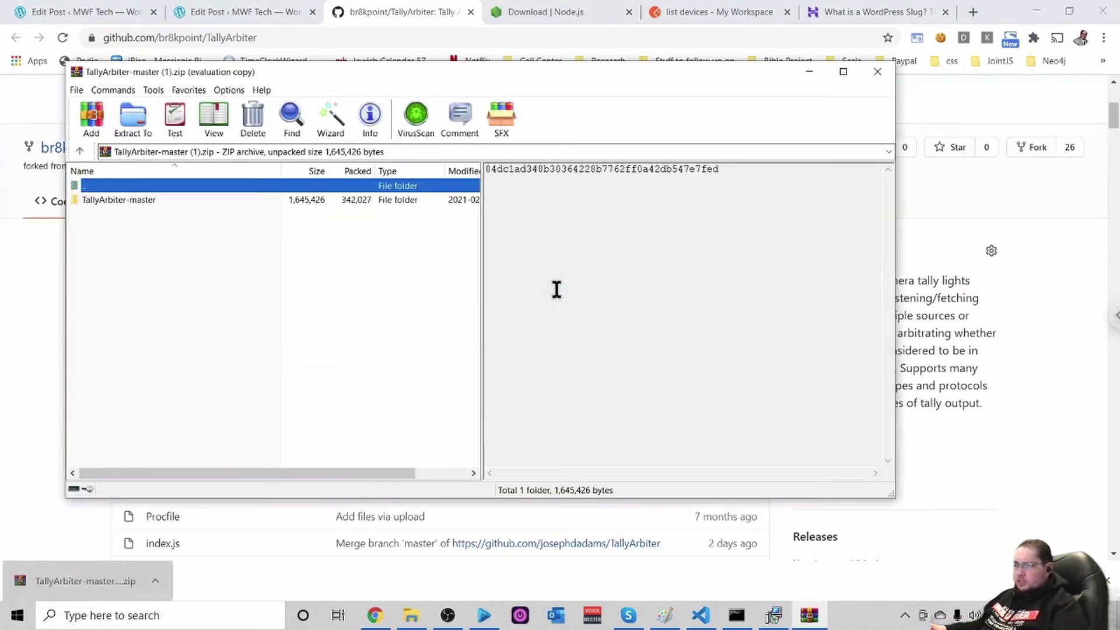
{"action": "left_click", "coordinate": [134, 115]}
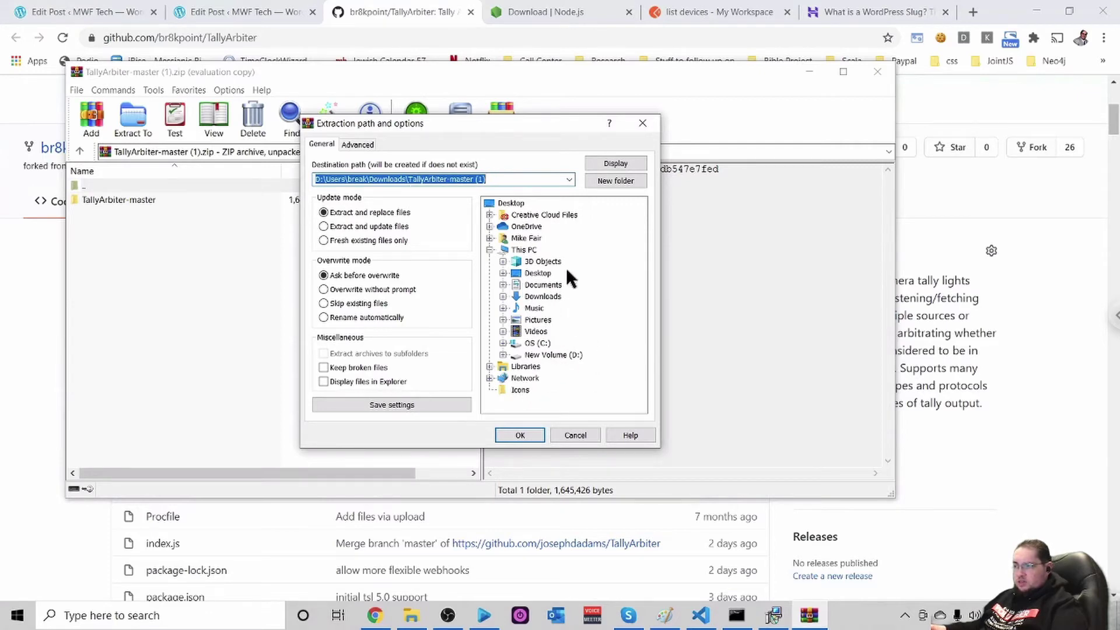
{"action": "left_click", "coordinate": [538, 343]}
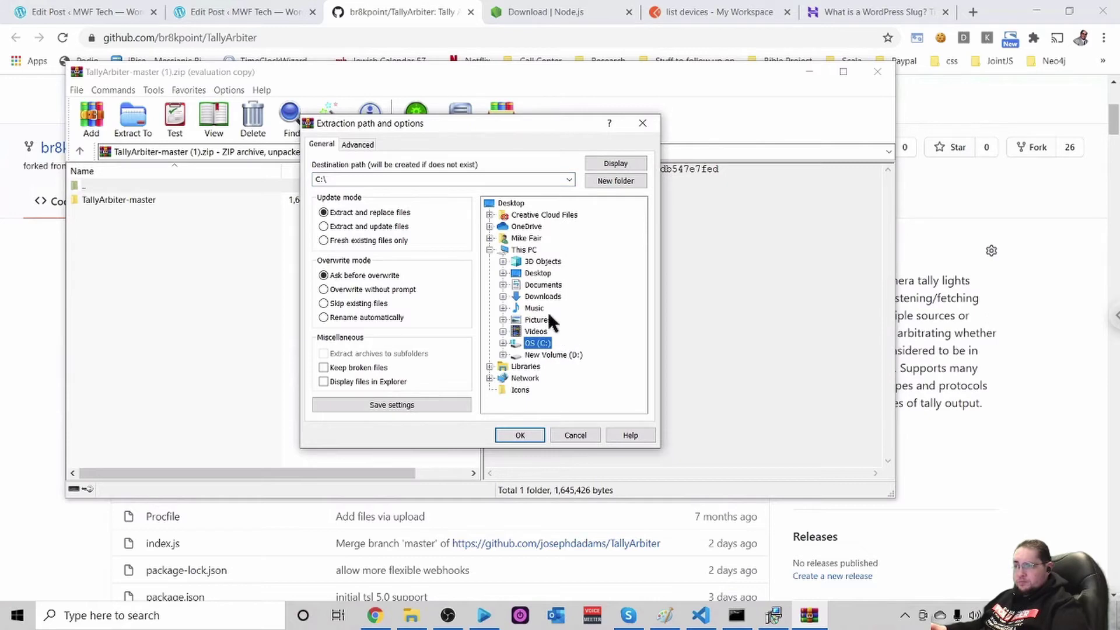
{"action": "left_click", "coordinate": [520, 434]}
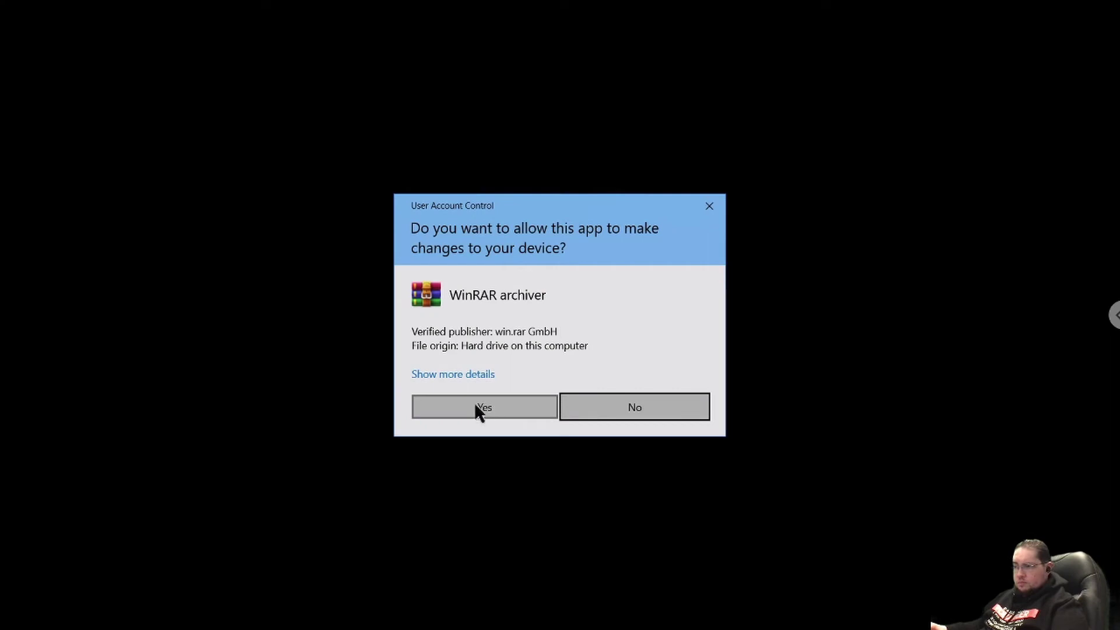
{"action": "left_click", "coordinate": [474, 402]}
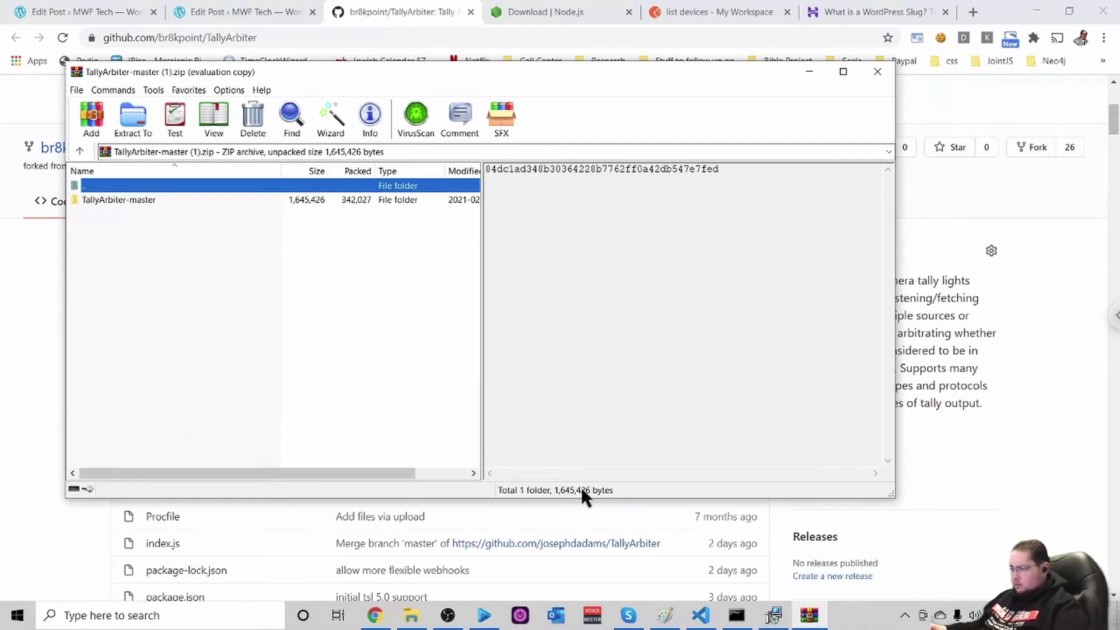
{"action": "key", "text": "Escape"}
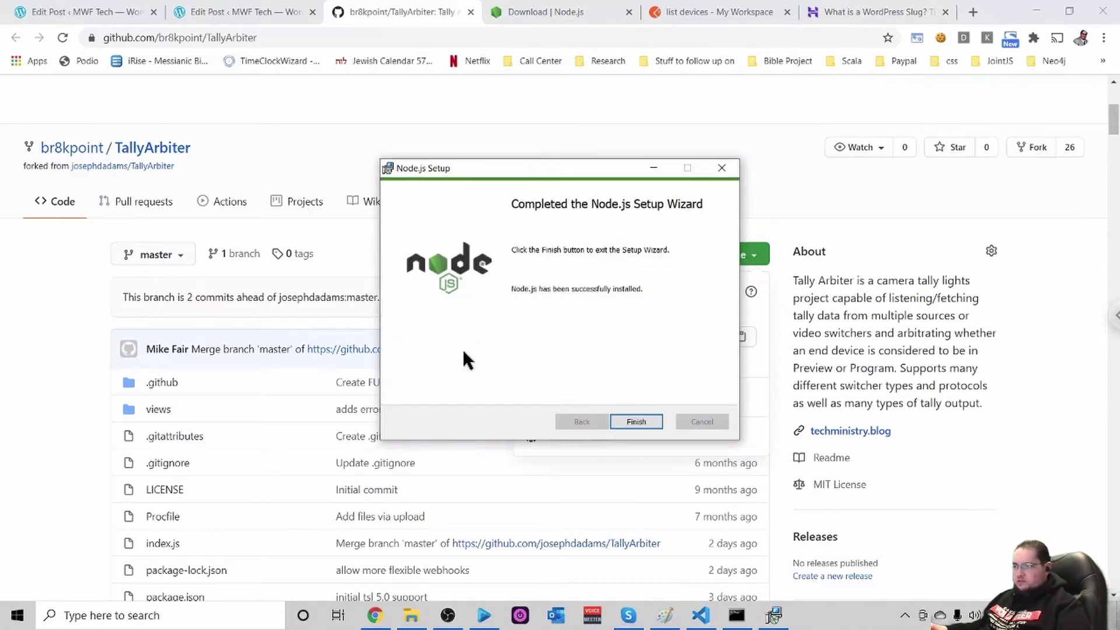
Finish Node.js Setup and continue the Install Additional Tools script past its Chocolatey notice
{"action": "left_click", "coordinate": [637, 421]}
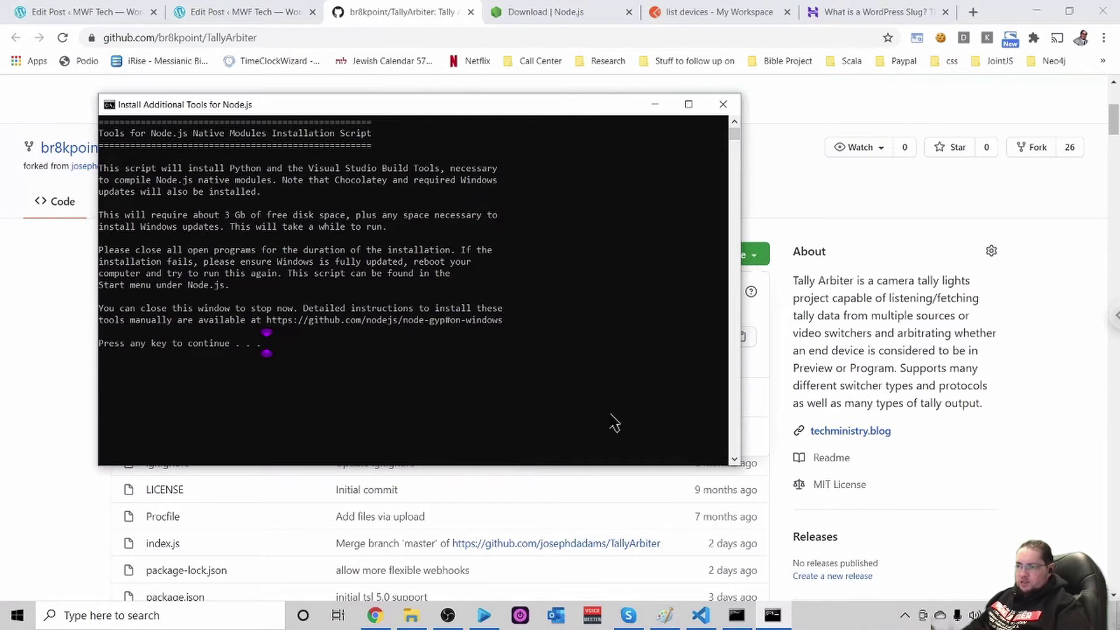
{"action": "key", "text": "Return"}
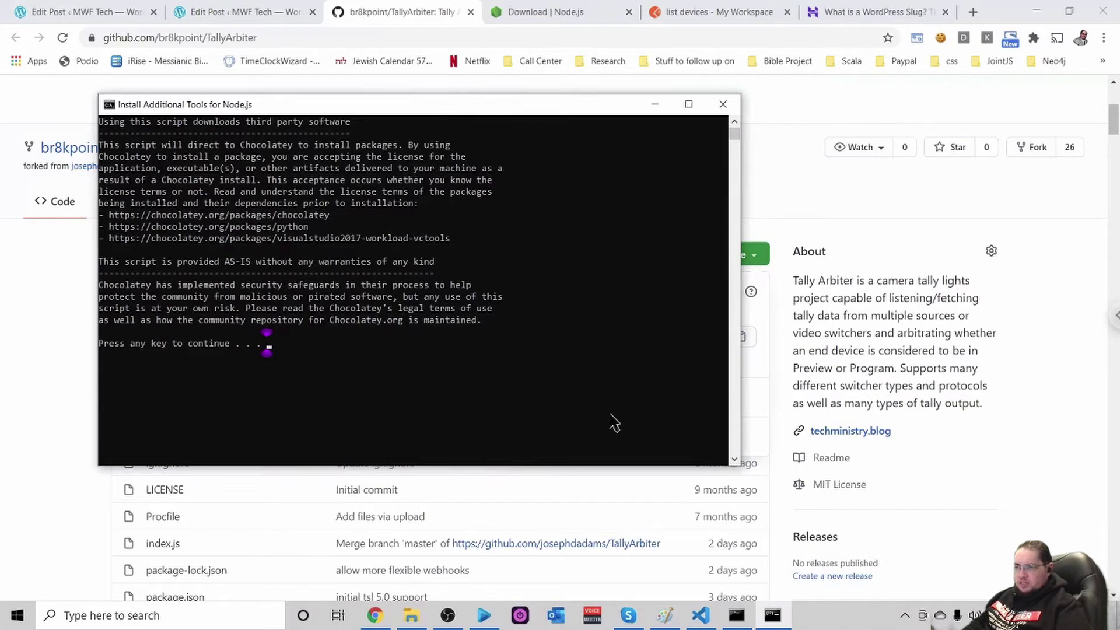
{"action": "key", "text": "Return"}
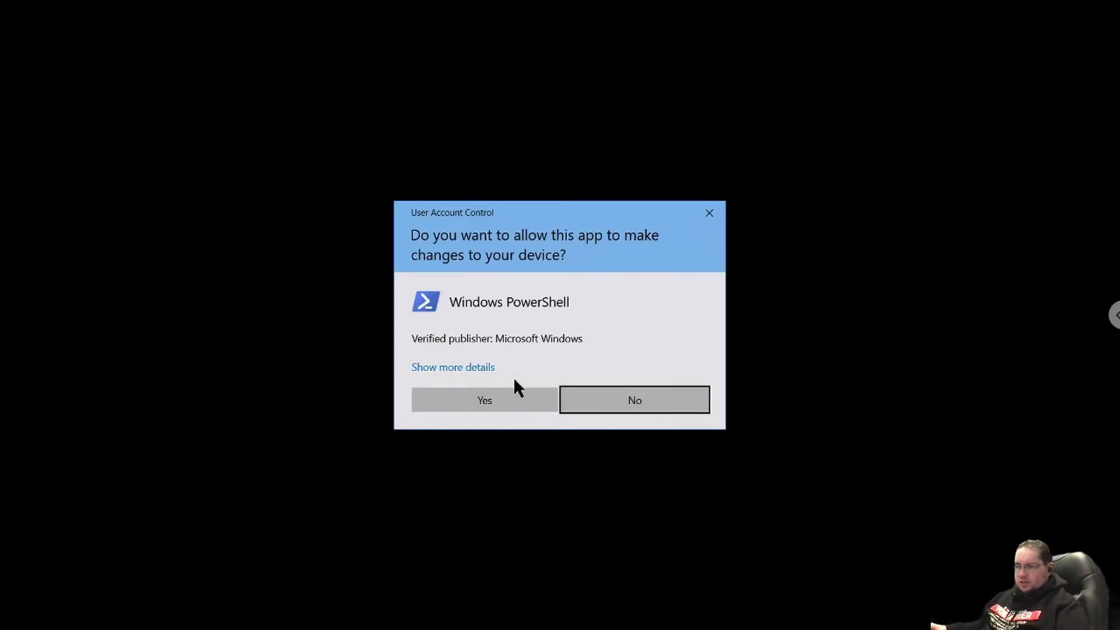
Approve the UAC prompt so the elevated Chocolatey script upgrades Python to 3.9.2
{"action": "left_click", "coordinate": [491, 400]}
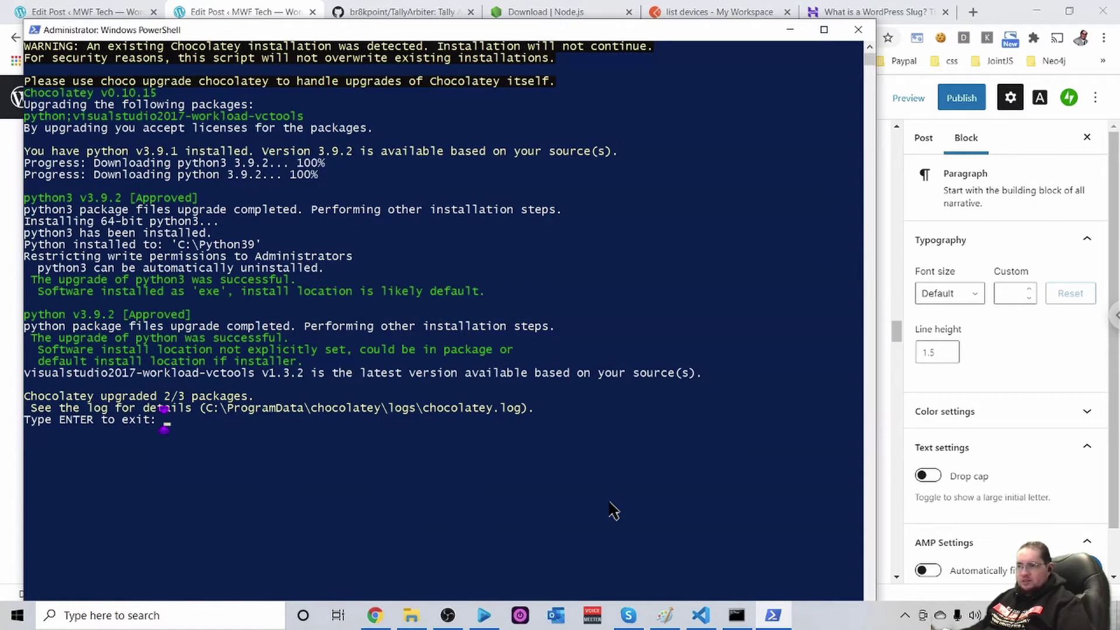
Exit the finished PowerShell script and launch Command Prompt by searching for cmd
{"action": "key", "text": "Return"}
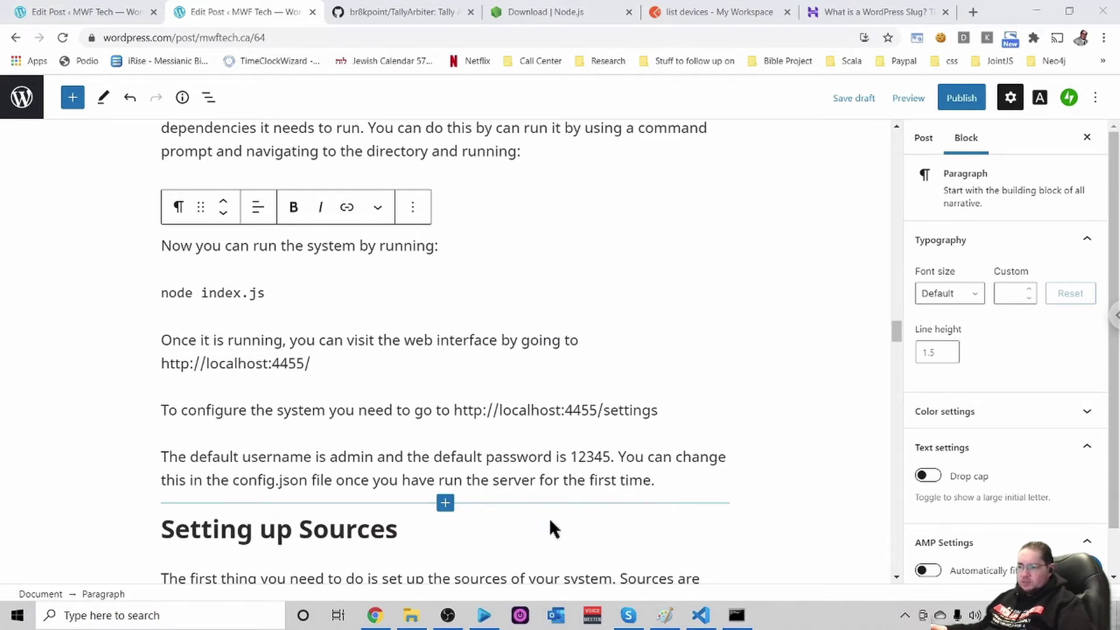
{"action": "left_click", "coordinate": [164, 615]}
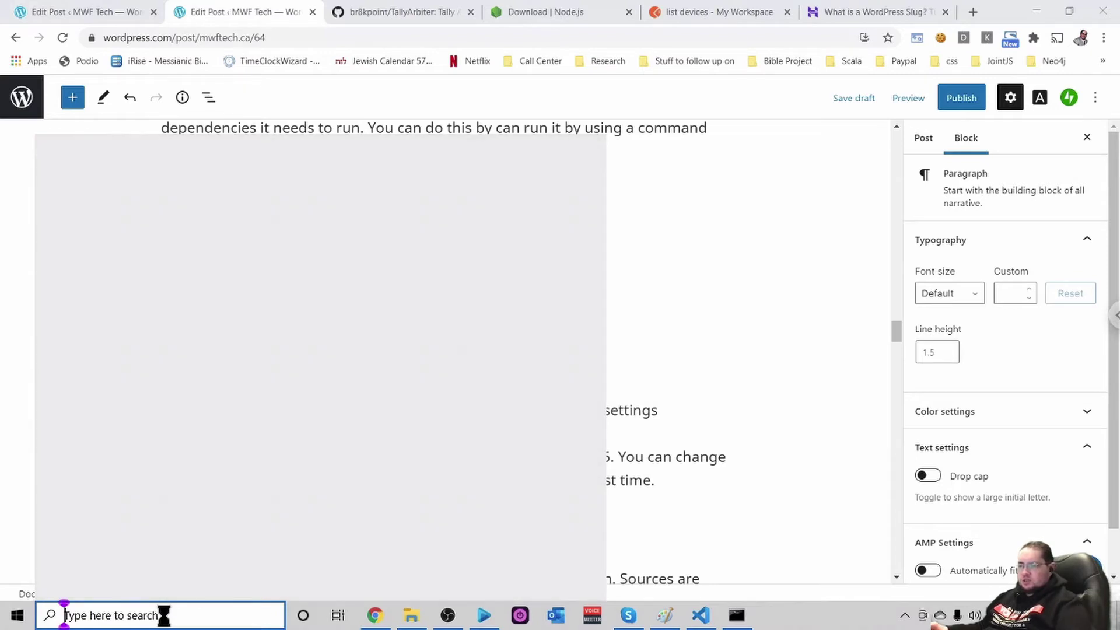
{"action": "type", "text": "cmd"}
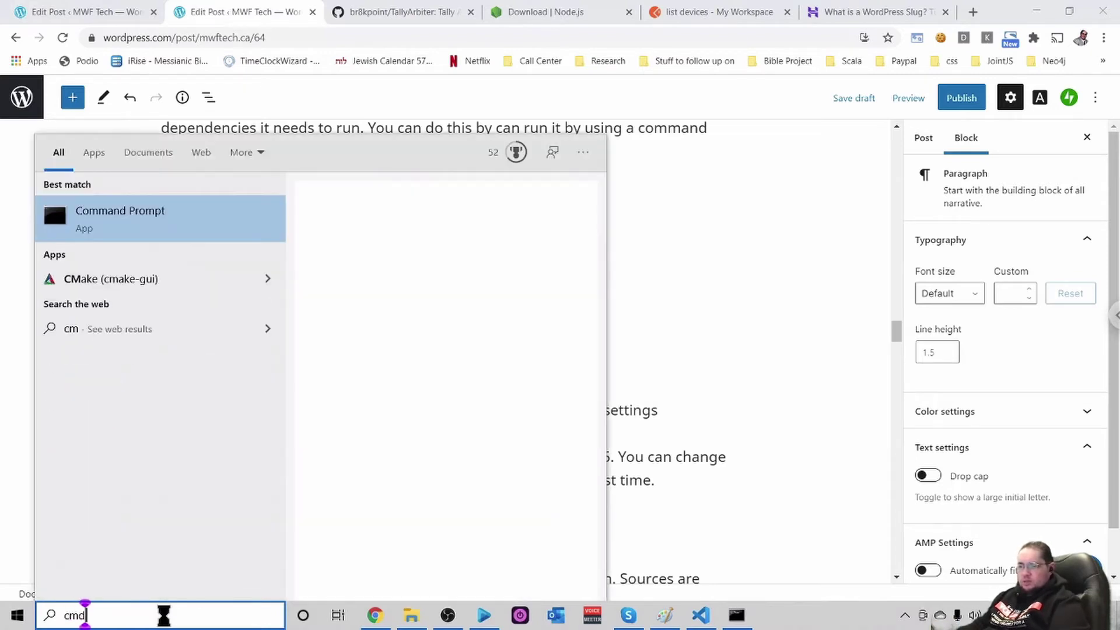
{"action": "key", "text": "Return"}
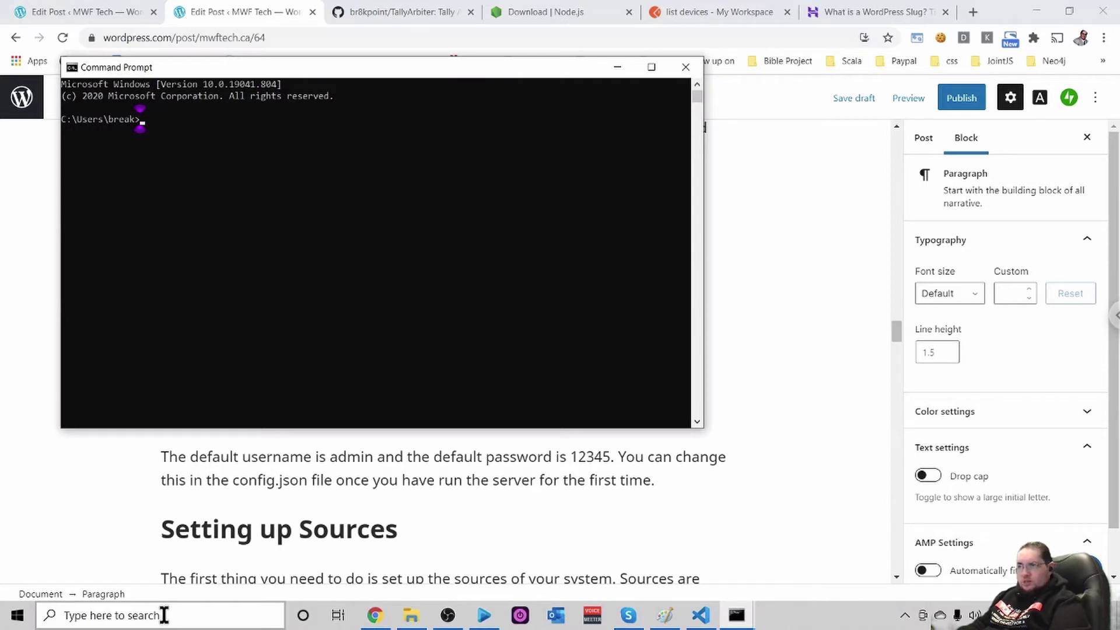
Go to C:\TallyArbiter-master and list its files, including index.js and package.json
{"action": "type", "text": "cd \\"}
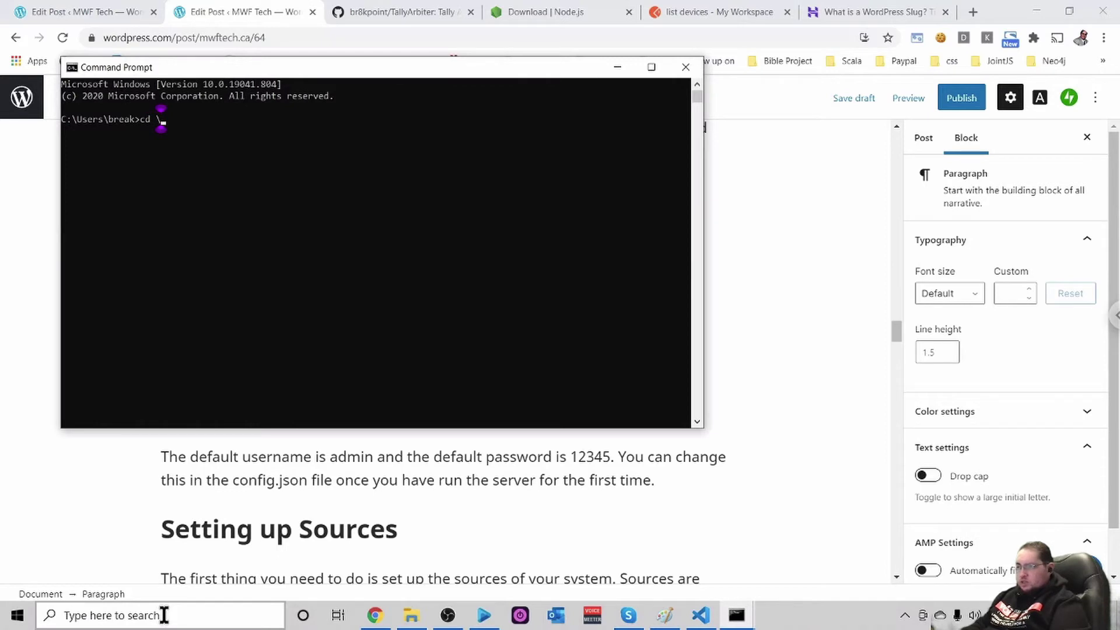
{"action": "key", "text": "Return"}
{"action": "type", "text": "cd Tal"}
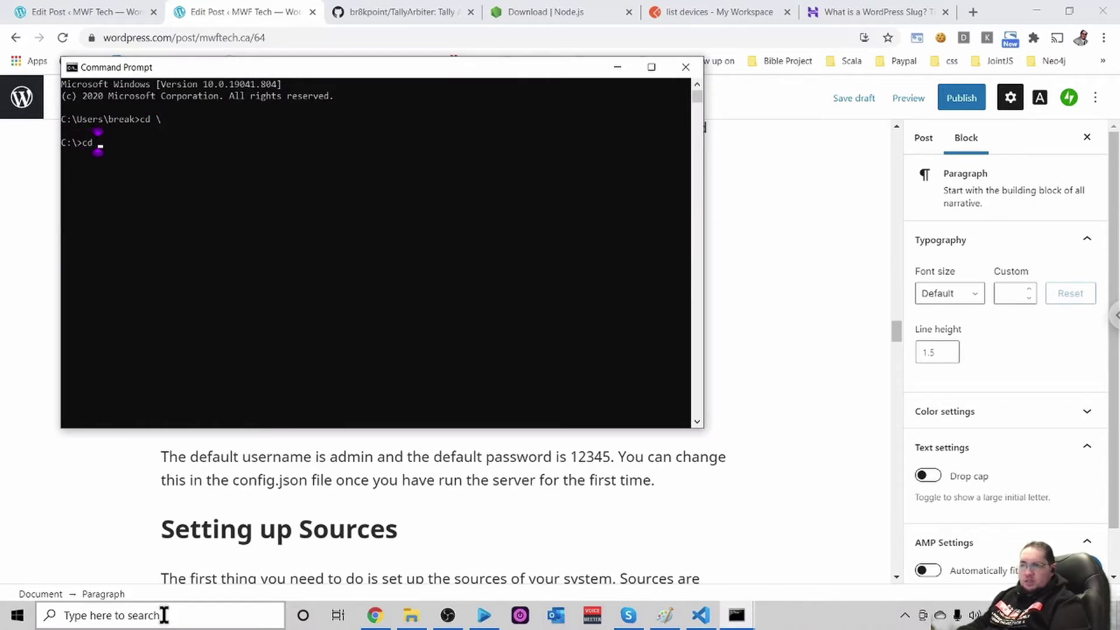
{"action": "key", "text": "Tab"}
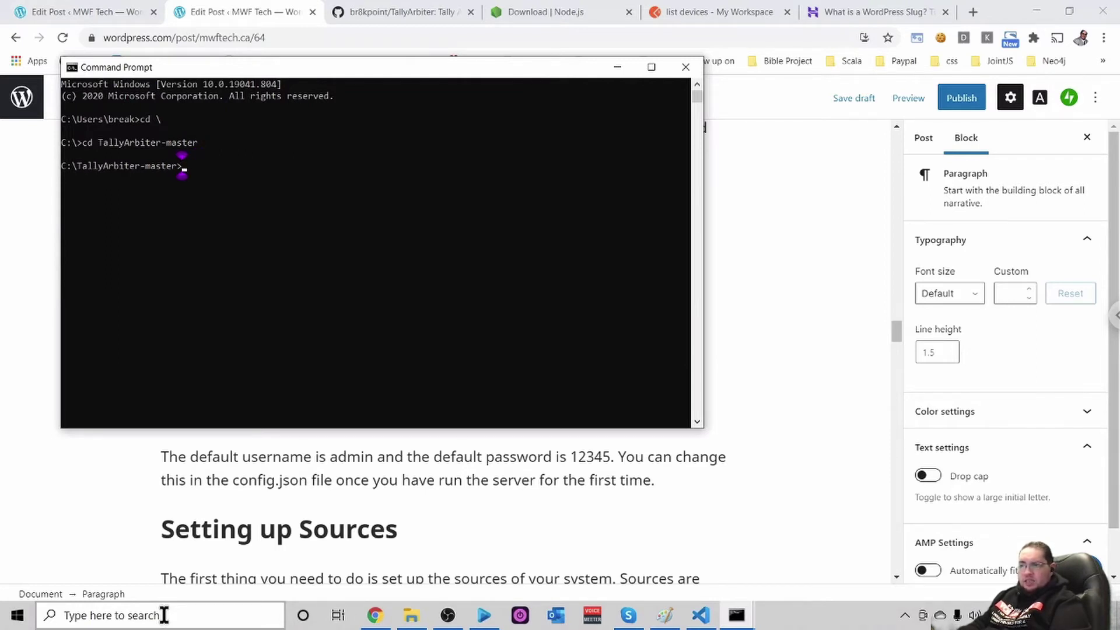
{"action": "type", "text": "dir"}
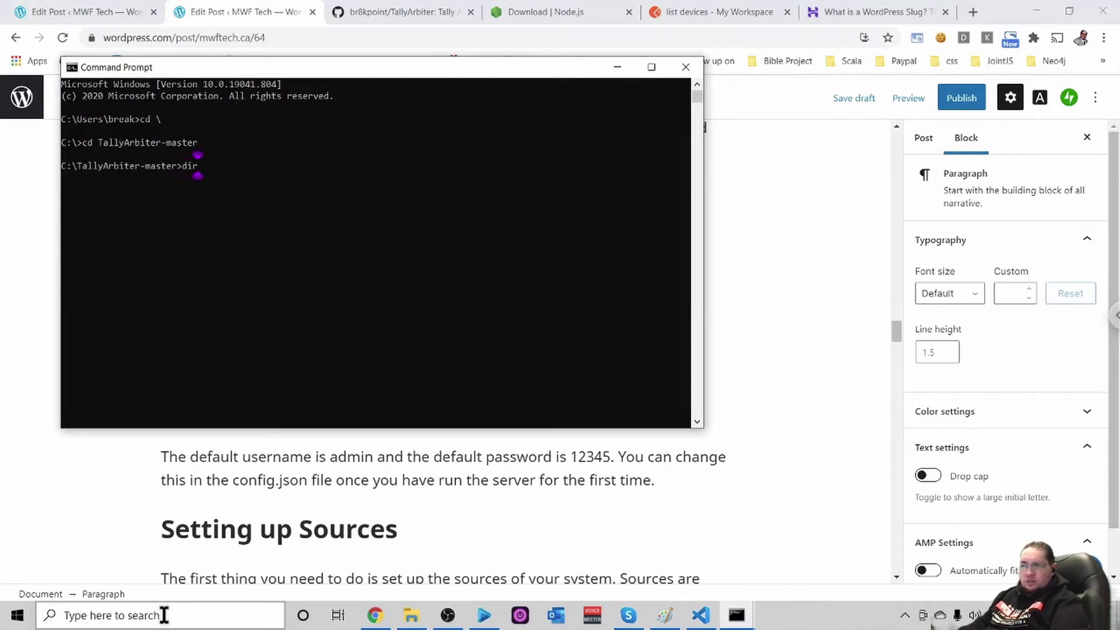
{"action": "key", "text": "Return"}
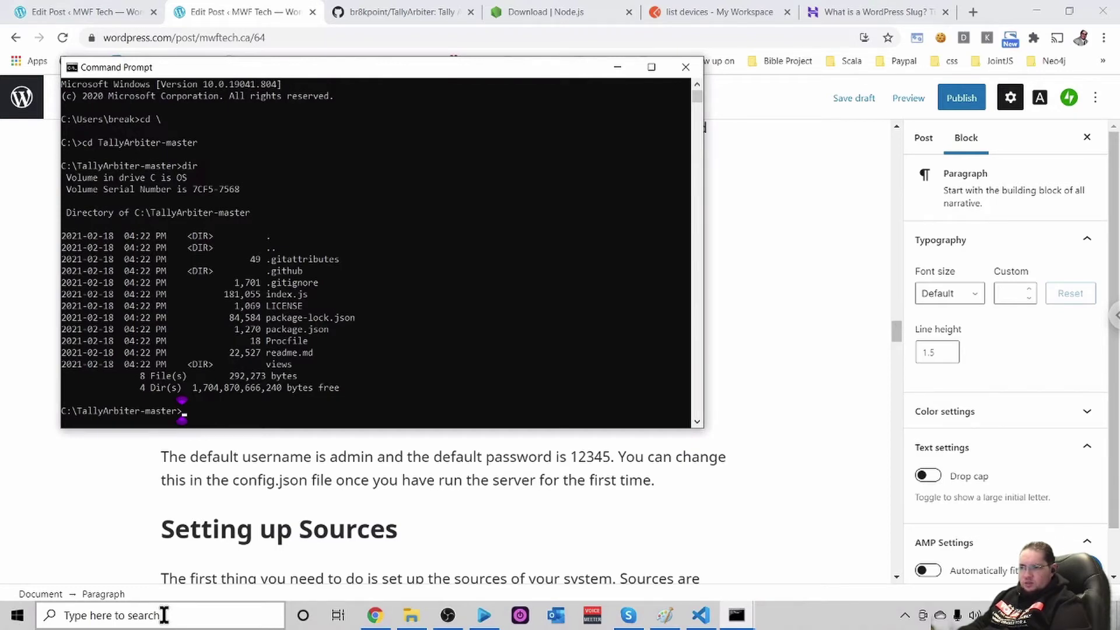
{"action": "type", "text": "npm"}
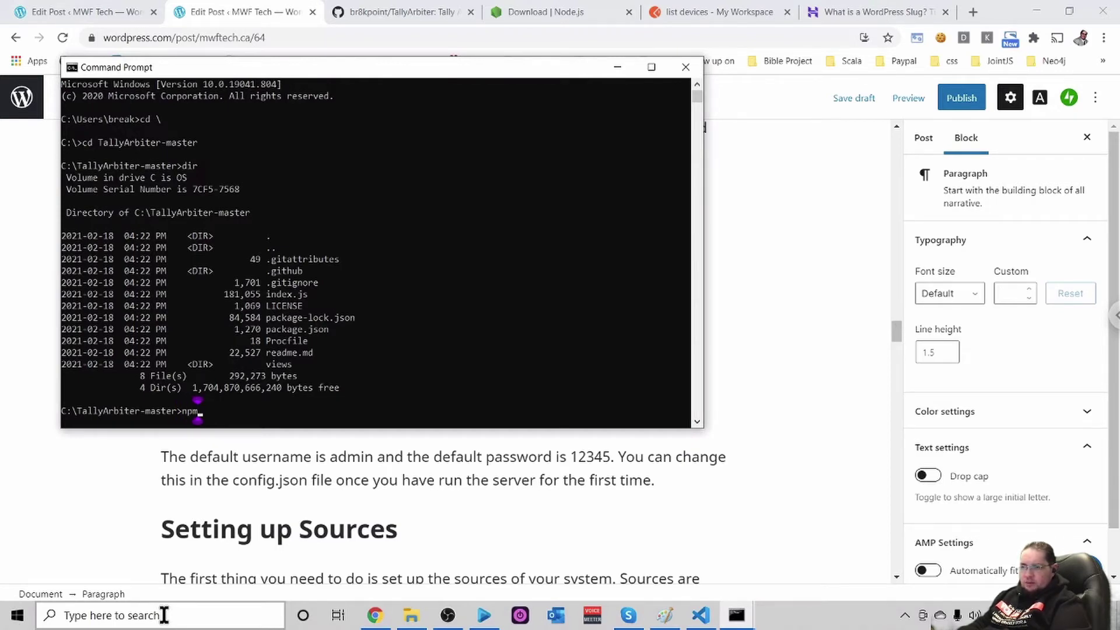
{"action": "type", "text": " install"}
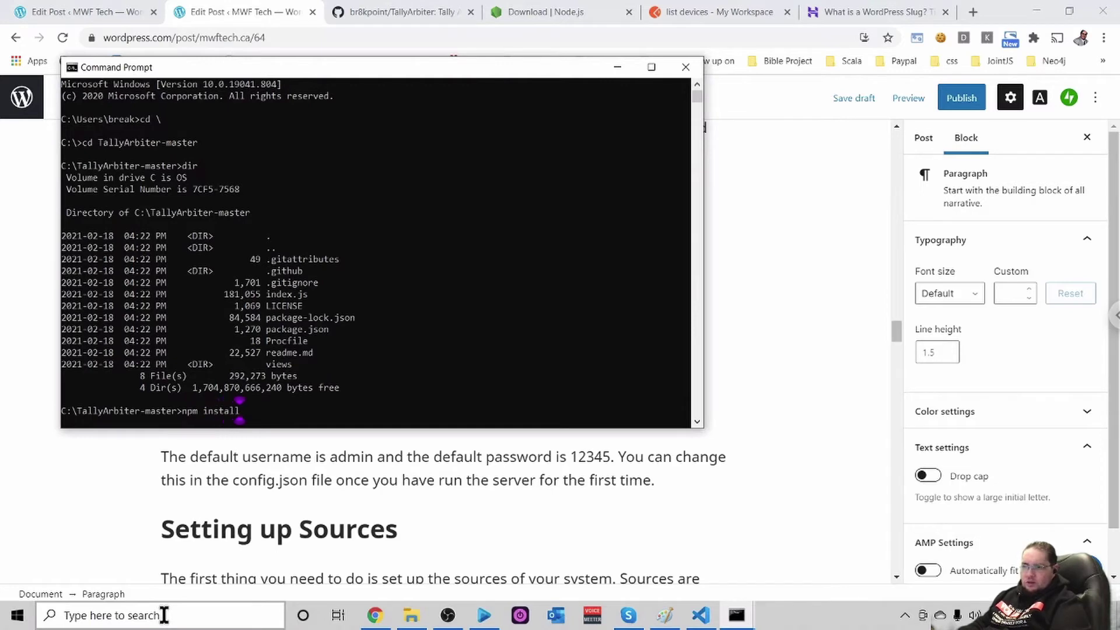
Run npm install, adding 241 packages to the TallyArbiter-master folder
{"action": "key", "text": "Return"}
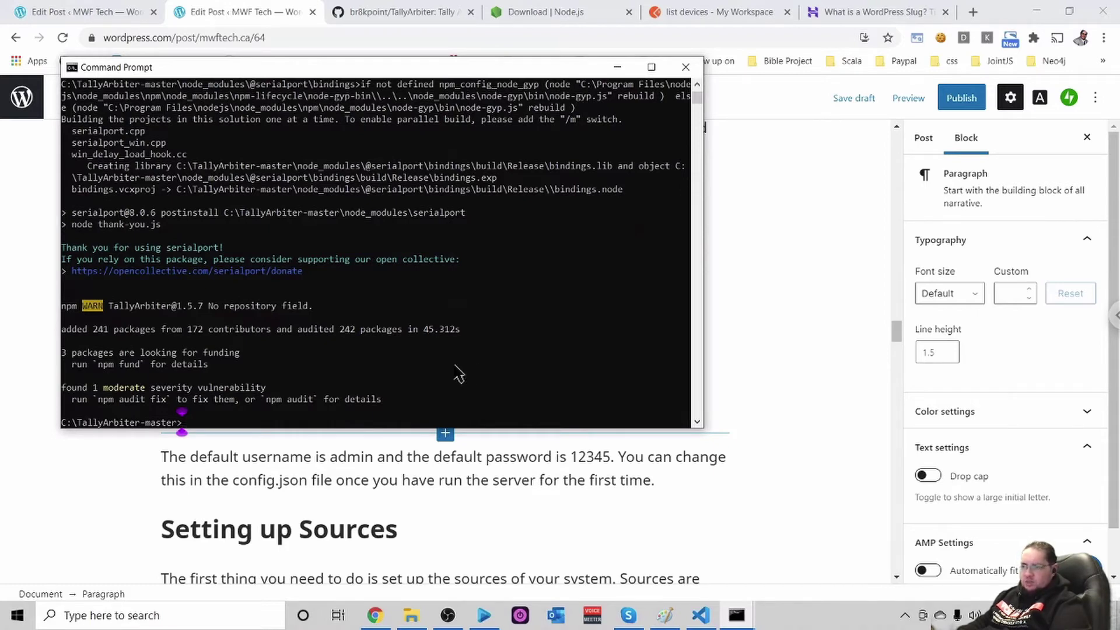
Start the server with node index.js so it runs on port 4455
{"action": "type", "text": "node "}
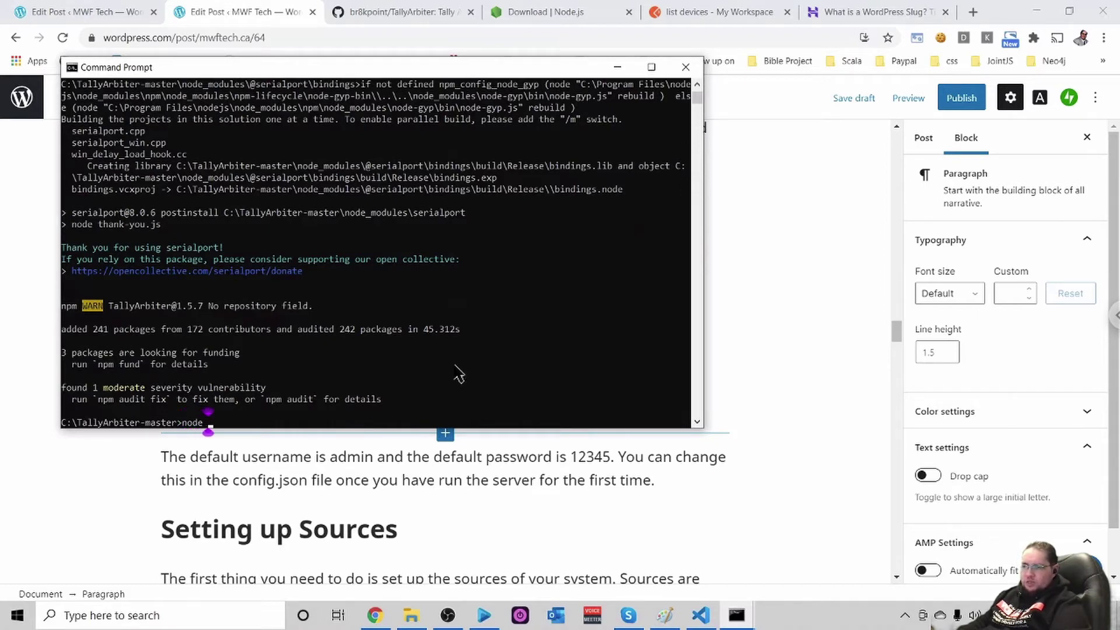
{"action": "type", "text": "index.js"}
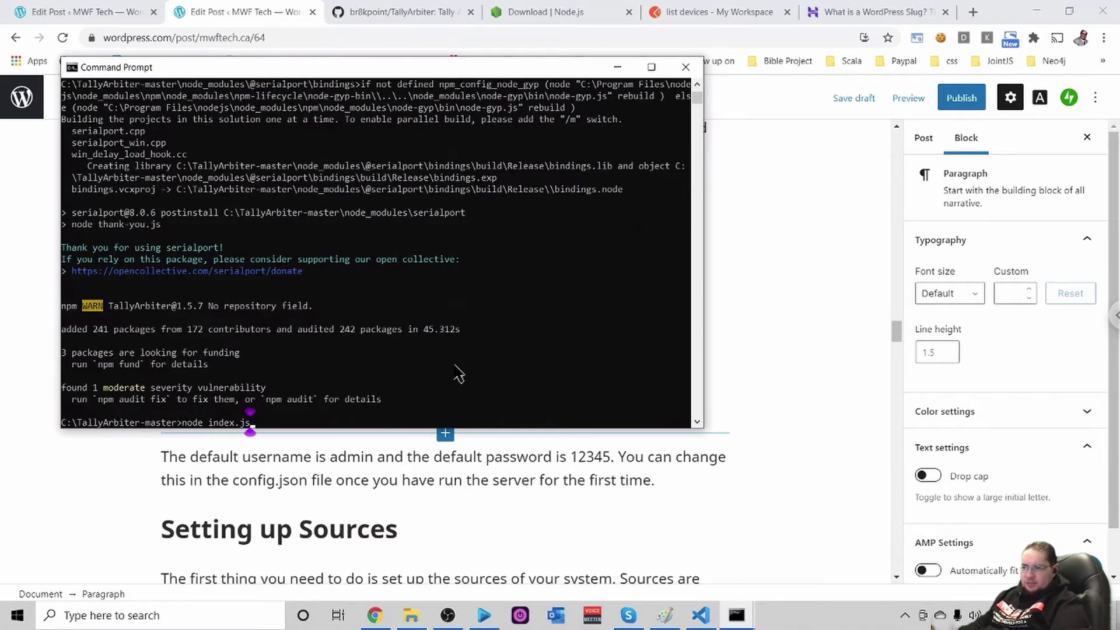
{"action": "key", "text": "Return"}
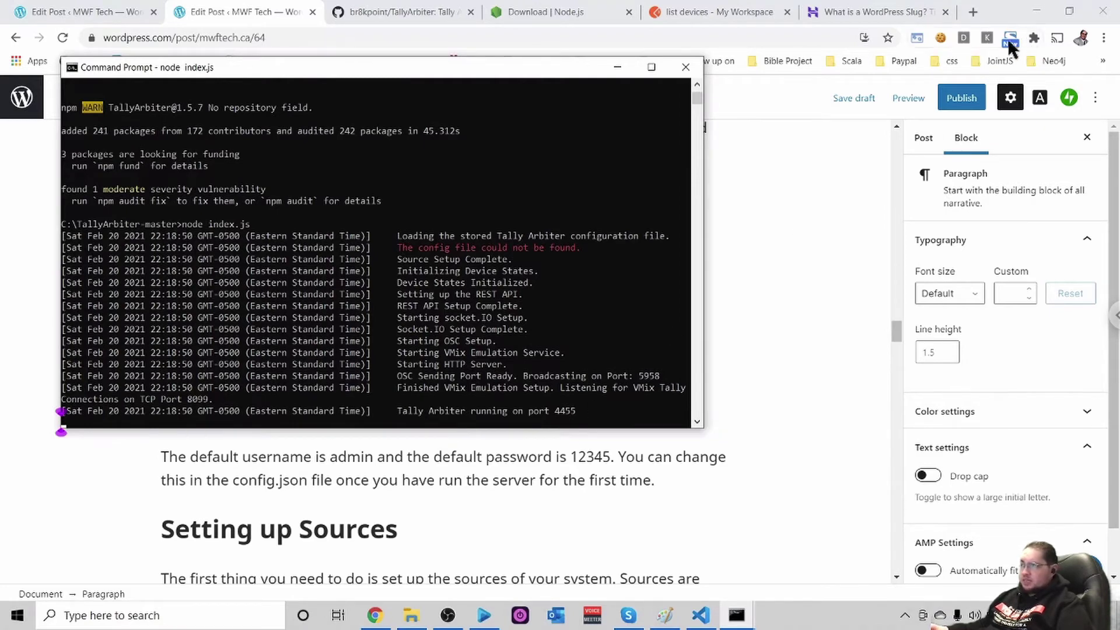
Load localhost:4455 in a new Chrome tab and scroll through the Welcome page
{"action": "left_click", "coordinate": [972, 12]}
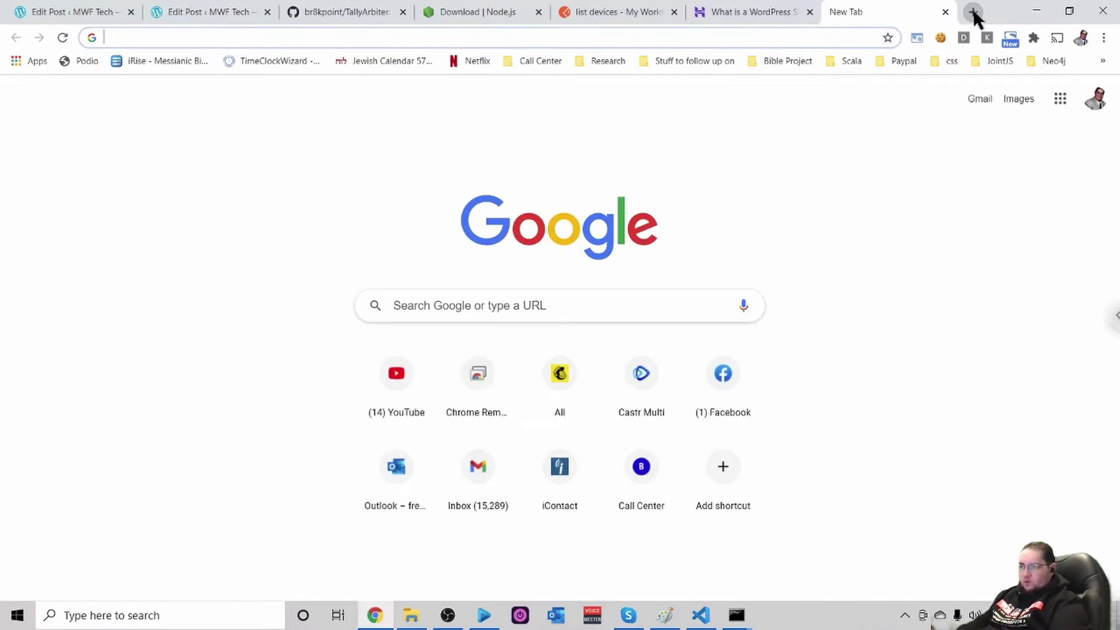
{"action": "type", "text": "localhost:4455"}
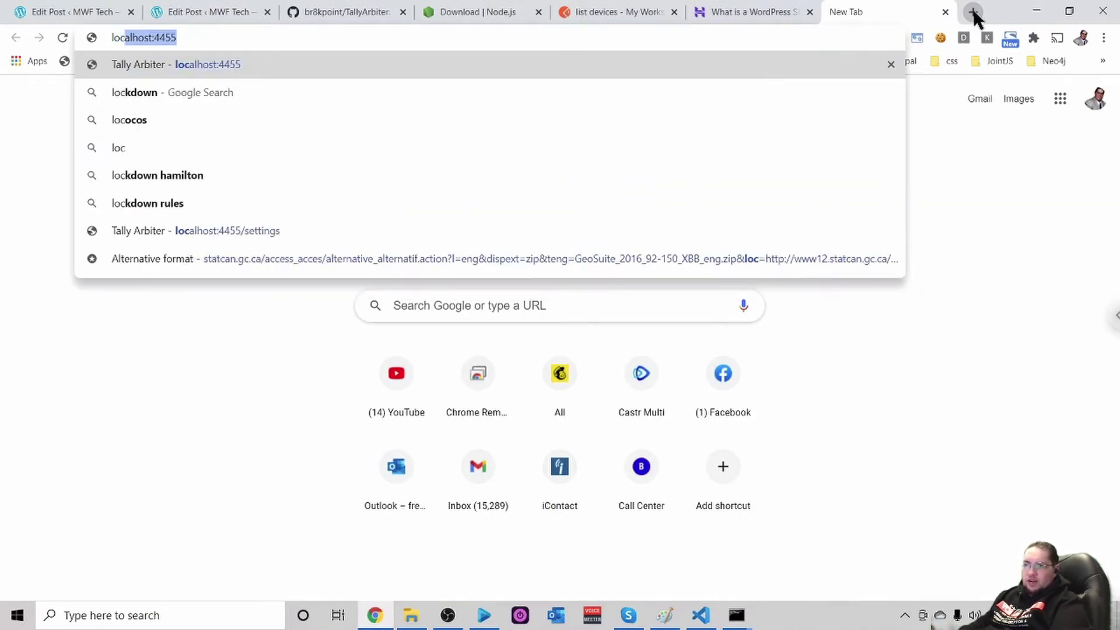
{"action": "key", "text": "Return"}
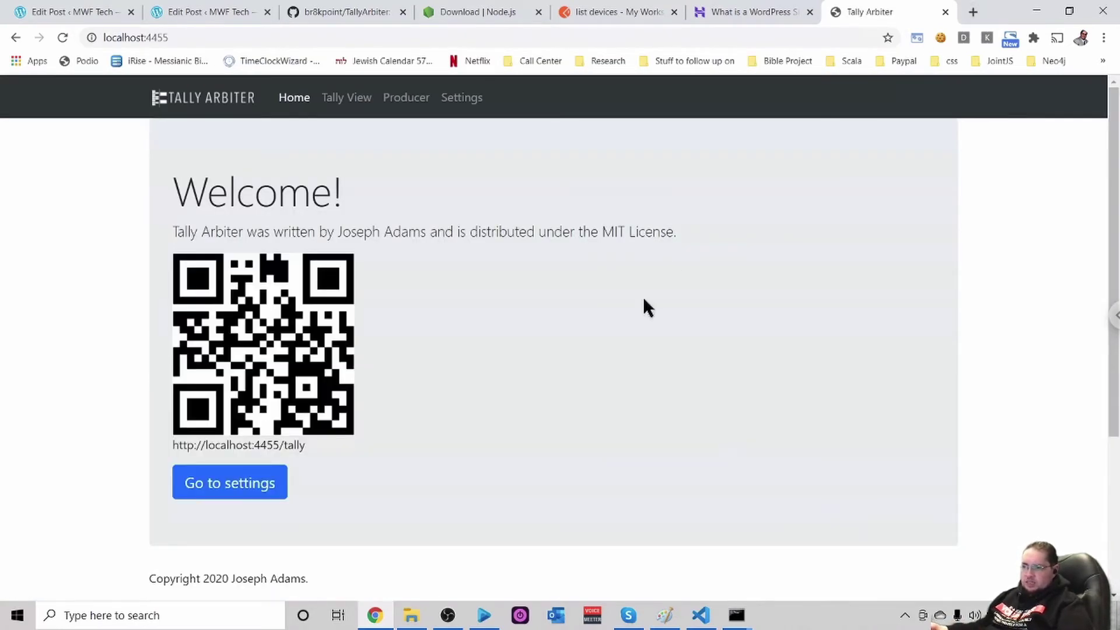
{"action": "scroll", "coordinate": [629, 307], "scroll_direction": "down", "scroll_amount": 4}
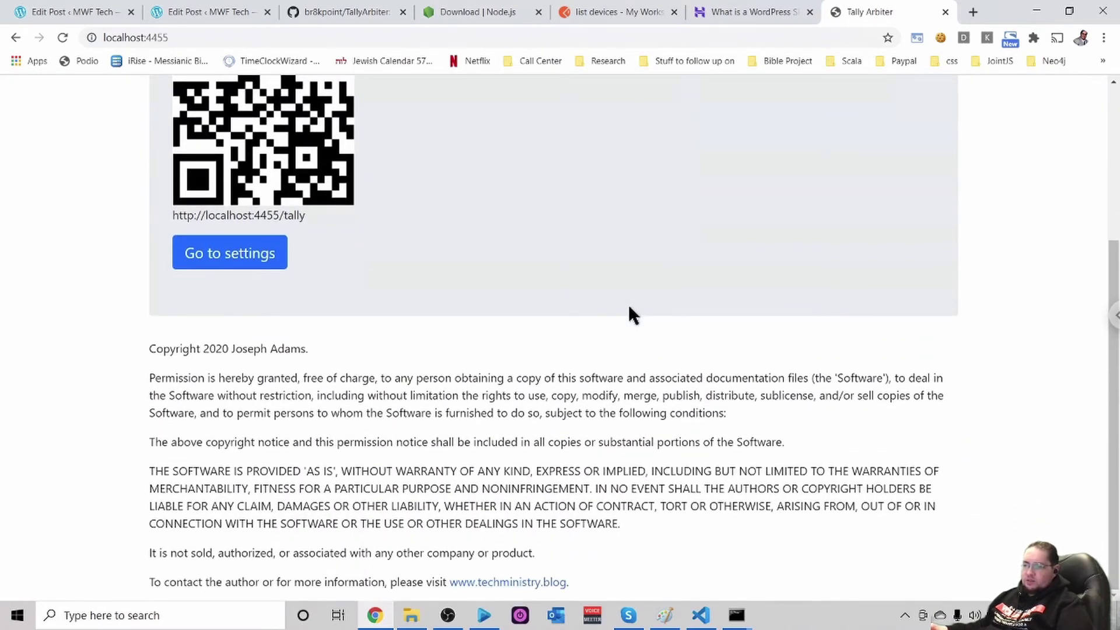
{"action": "scroll", "coordinate": [630, 307], "scroll_direction": "up", "scroll_amount": 4}
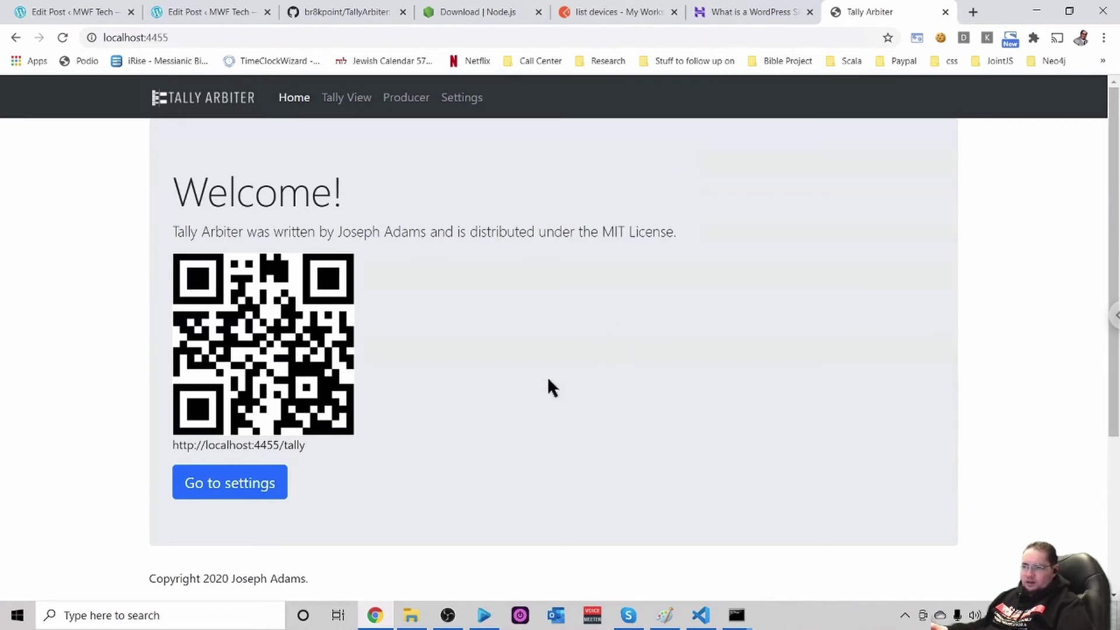
{"action": "scroll", "coordinate": [549, 381], "scroll_direction": "down", "scroll_amount": 4}
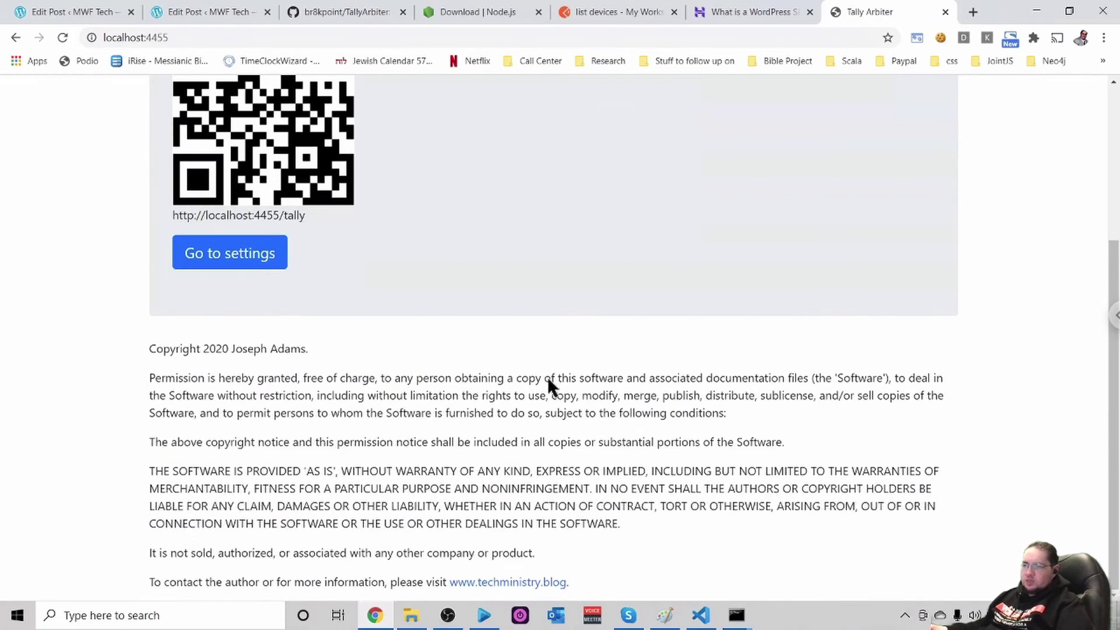
{"action": "scroll", "coordinate": [549, 378], "scroll_direction": "up", "scroll_amount": 4}
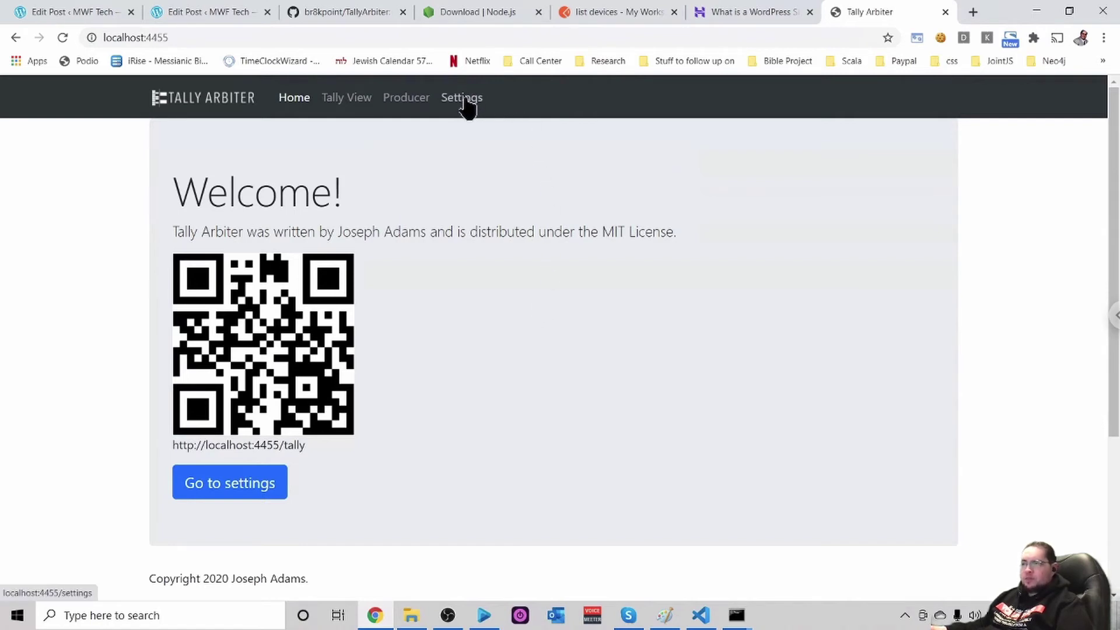
Sign in to the Settings page with the admin username and account password
{"action": "left_click", "coordinate": [465, 98]}
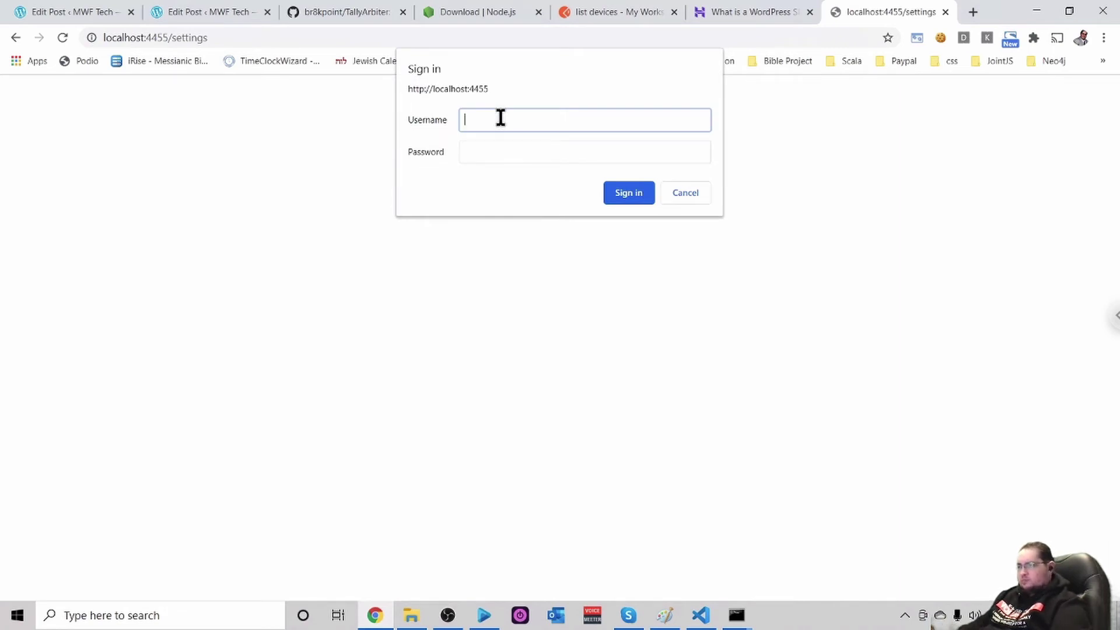
{"action": "type", "text": "admin"}
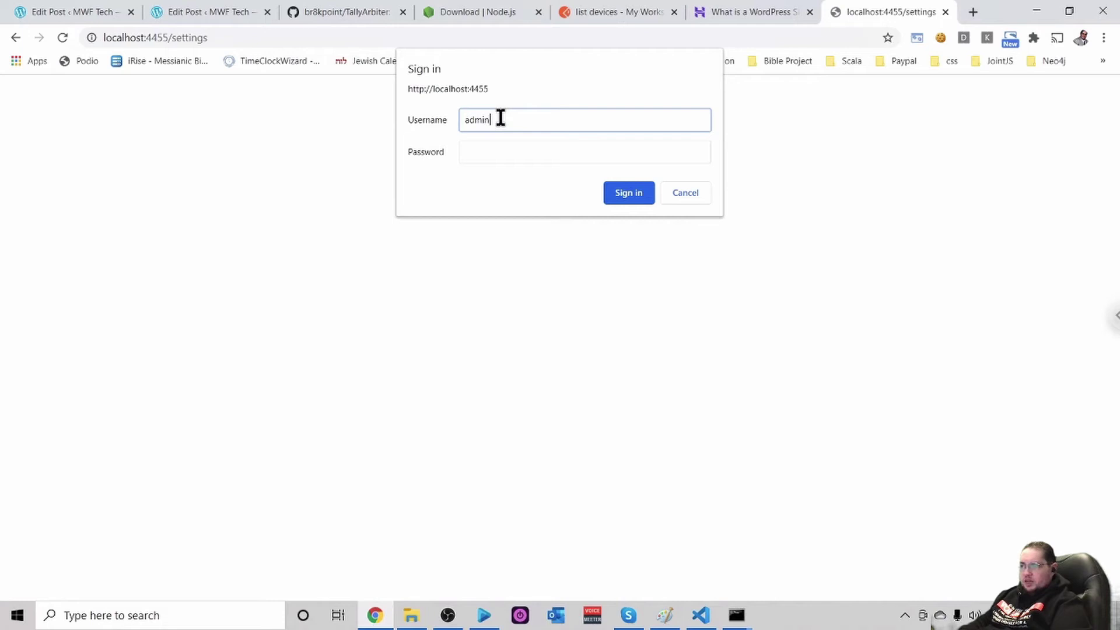
{"action": "key", "text": "Tab"}
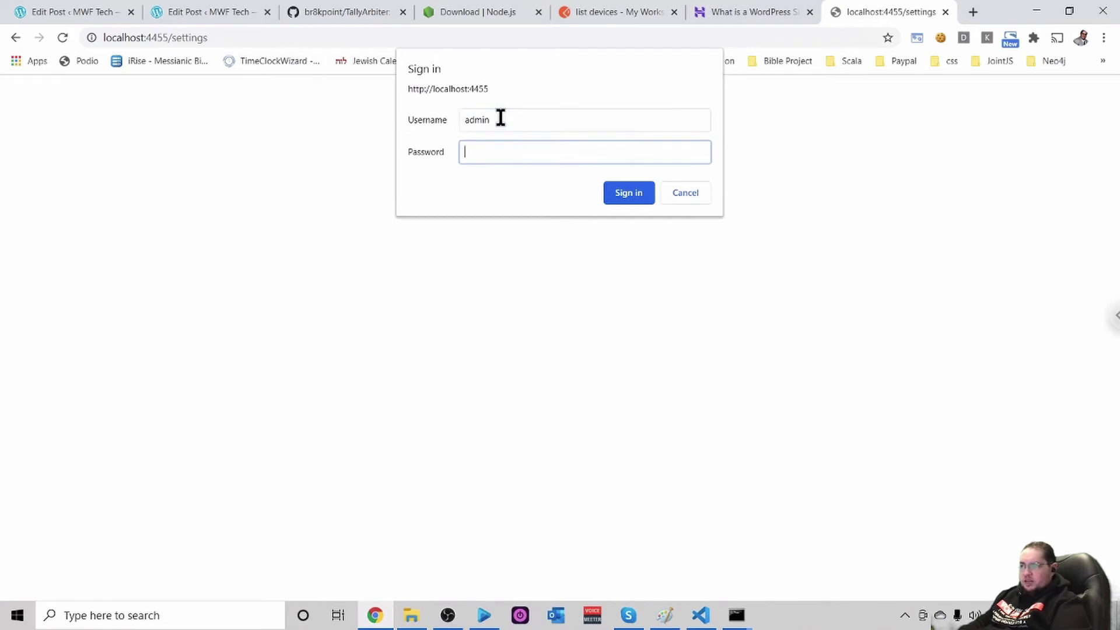
{"action": "type", "text": "1234"}
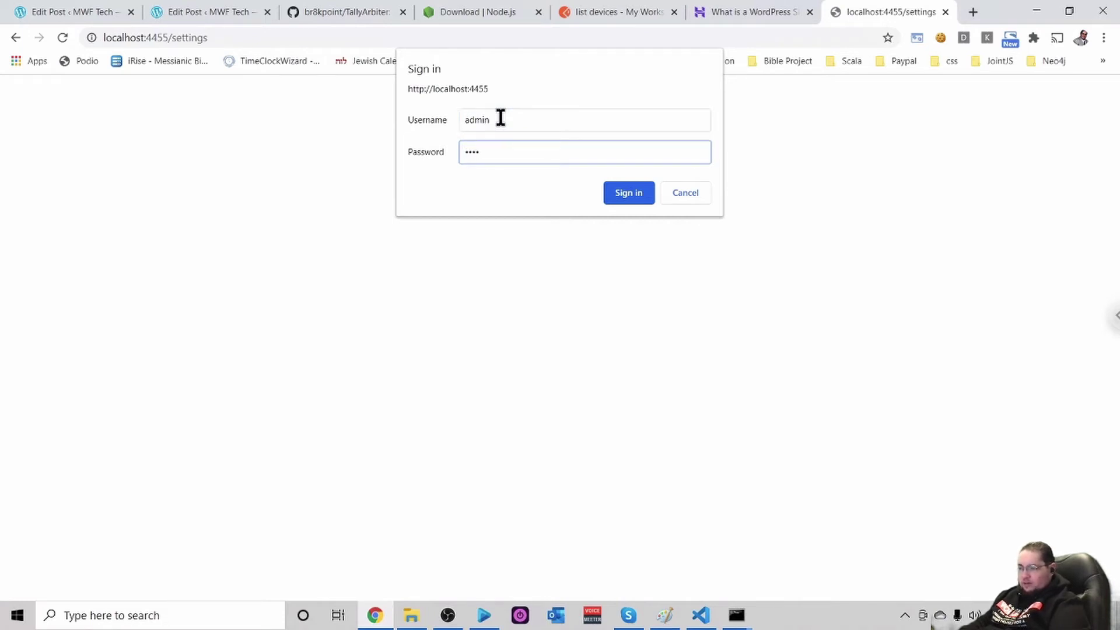
{"action": "left_click", "coordinate": [632, 194]}
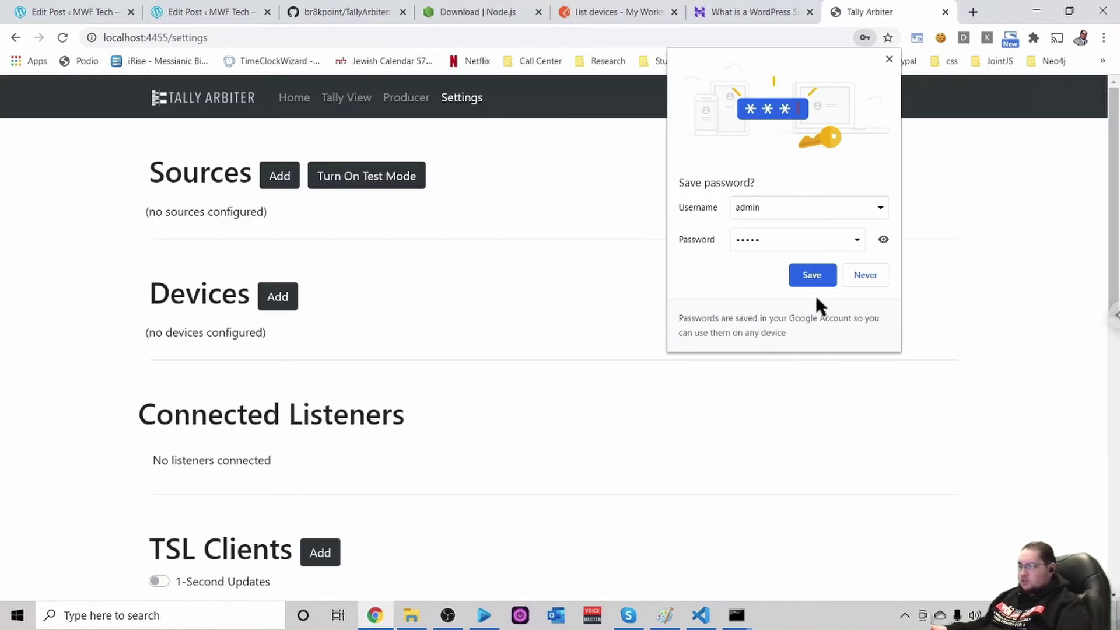
Decline Chrome's offer to save the password and scroll through the empty settings page
{"action": "left_click", "coordinate": [871, 274]}
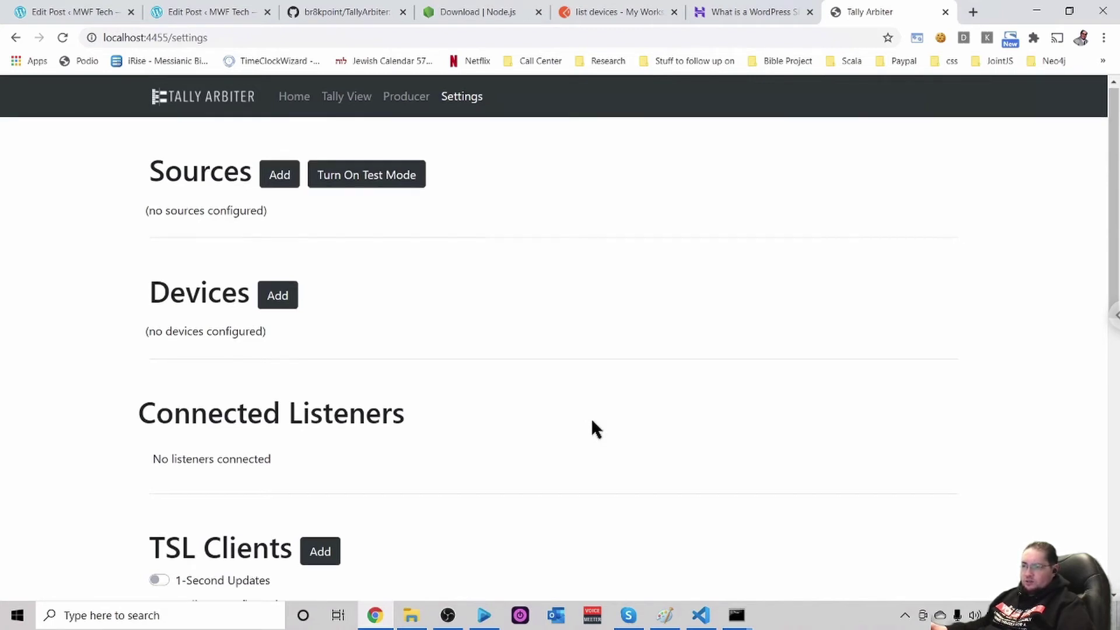
{"action": "scroll", "coordinate": [592, 422], "scroll_direction": "down", "scroll_amount": 5}
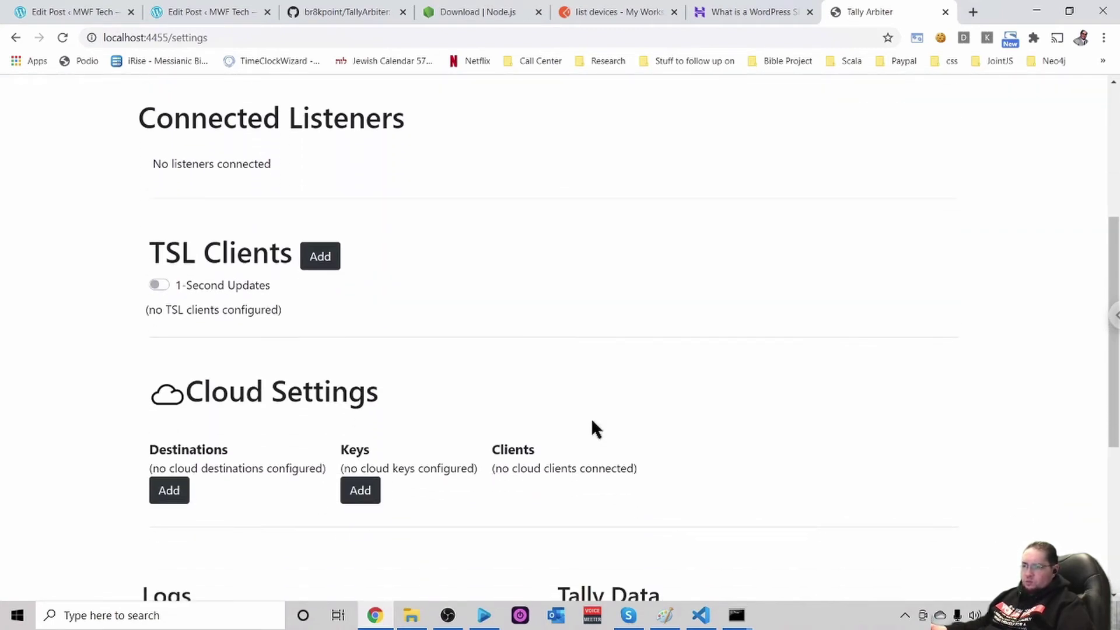
{"action": "scroll", "coordinate": [591, 422], "scroll_direction": "up", "scroll_amount": 5}
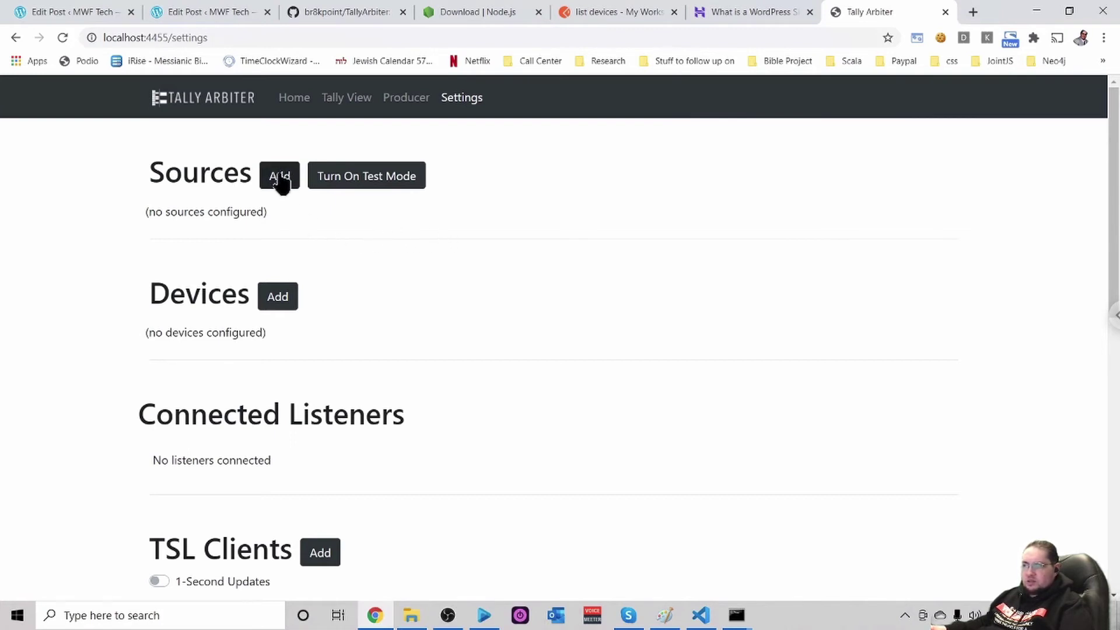
Add a new source with OBS Studio as its source type
{"action": "left_click", "coordinate": [280, 178]}
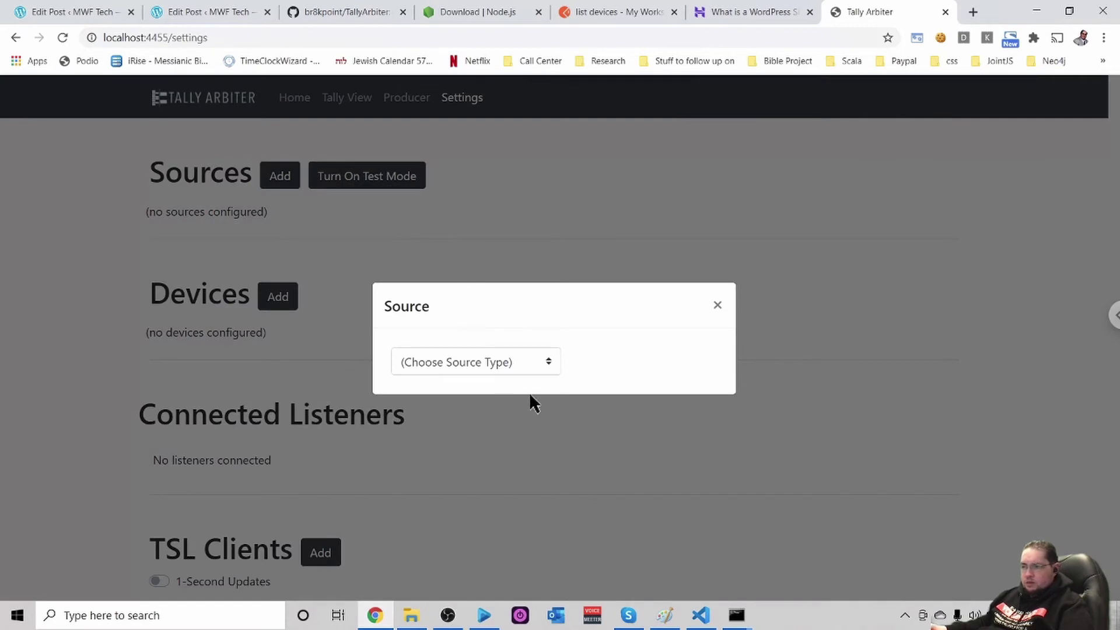
{"action": "left_click", "coordinate": [546, 366]}
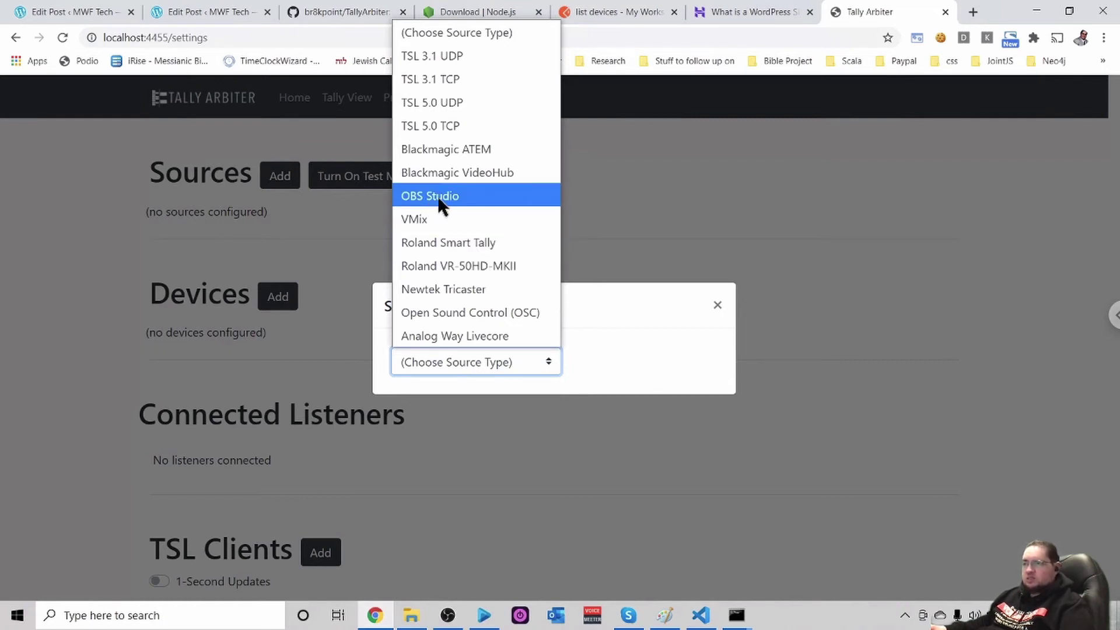
{"action": "left_click", "coordinate": [471, 200]}
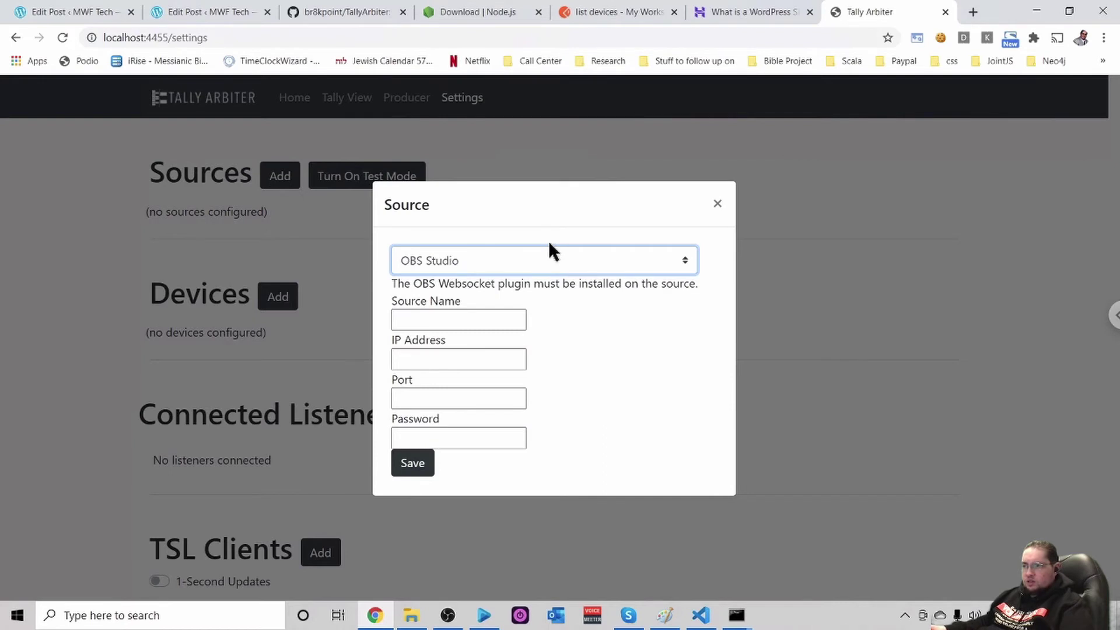
Name the source testobs with IP address 127.0.0.1, leaving the port empty
{"action": "left_click", "coordinate": [458, 325]}
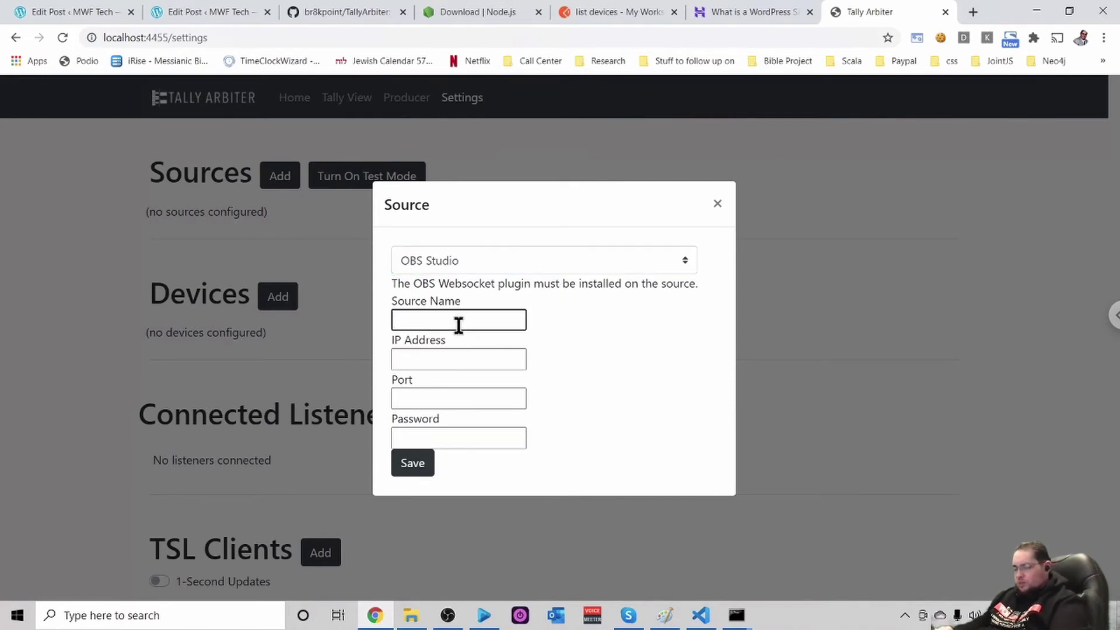
{"action": "type", "text": "test"}
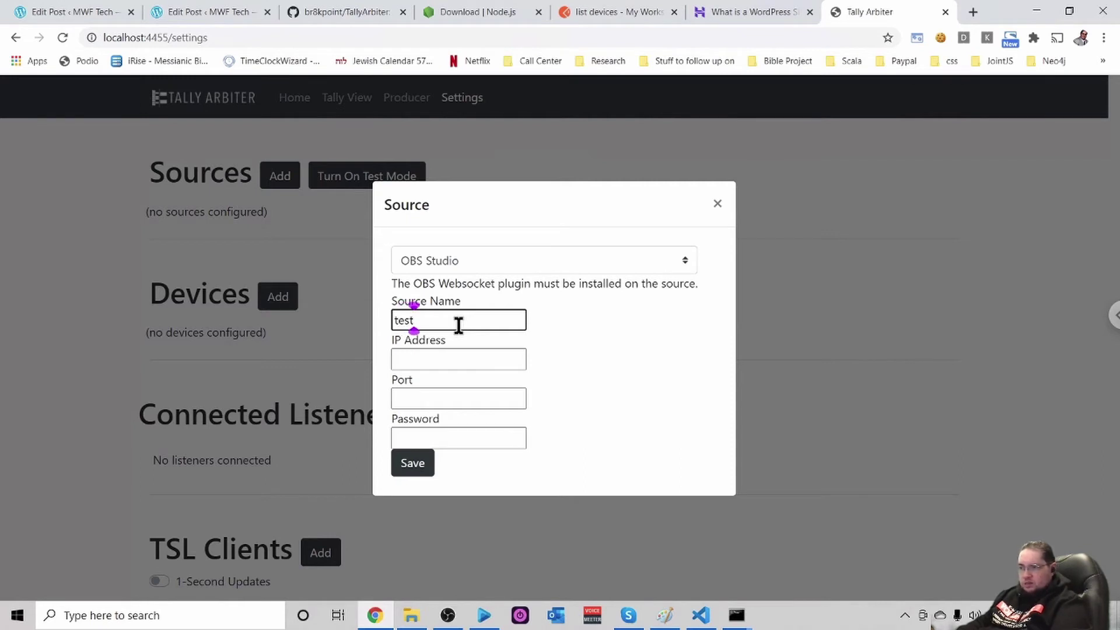
{"action": "type", "text": "obs"}
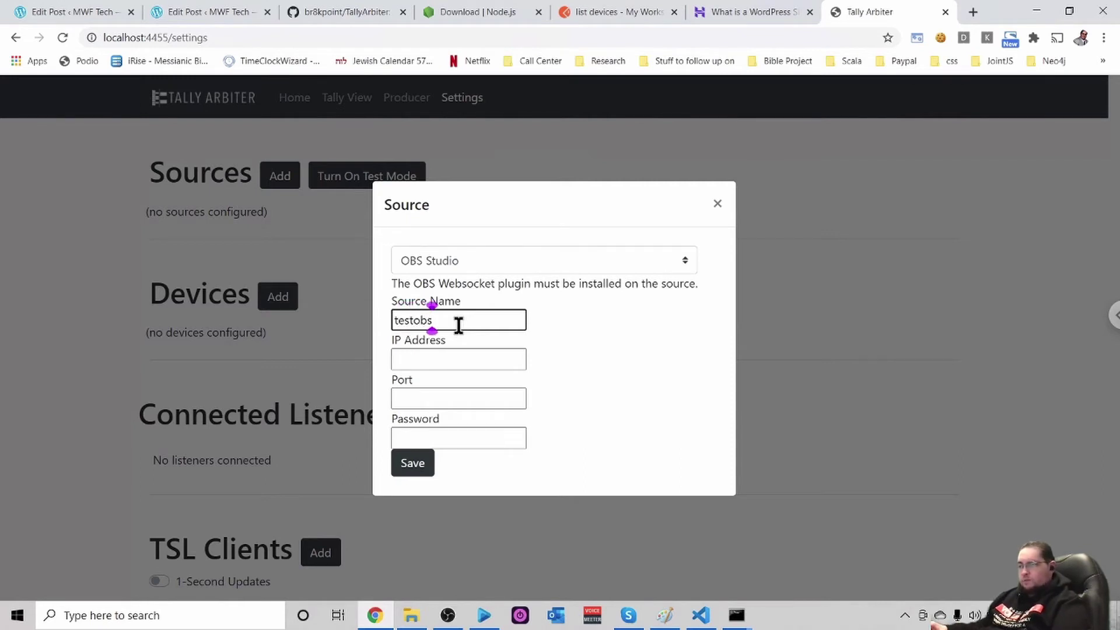
{"action": "left_click", "coordinate": [448, 355]}
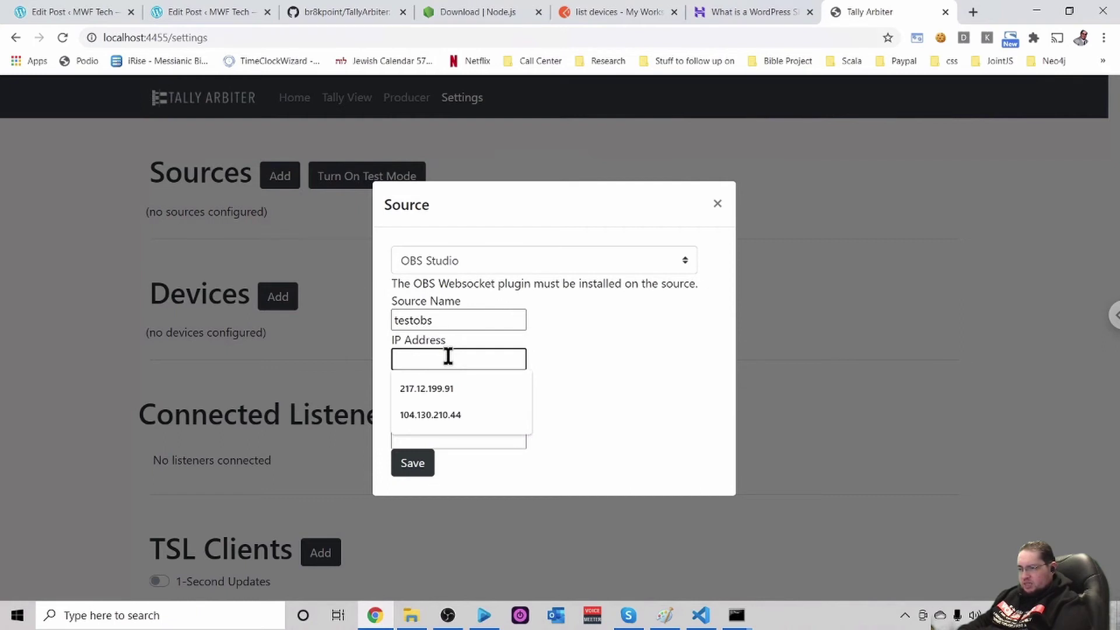
{"action": "type", "text": "12"}
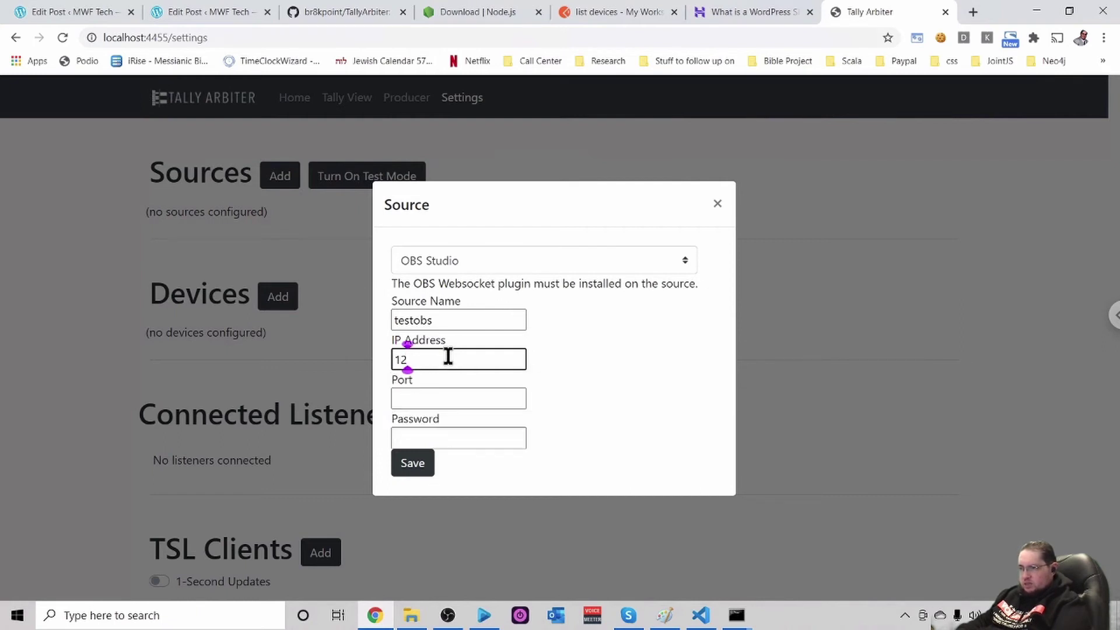
{"action": "type", "text": "7.0."}
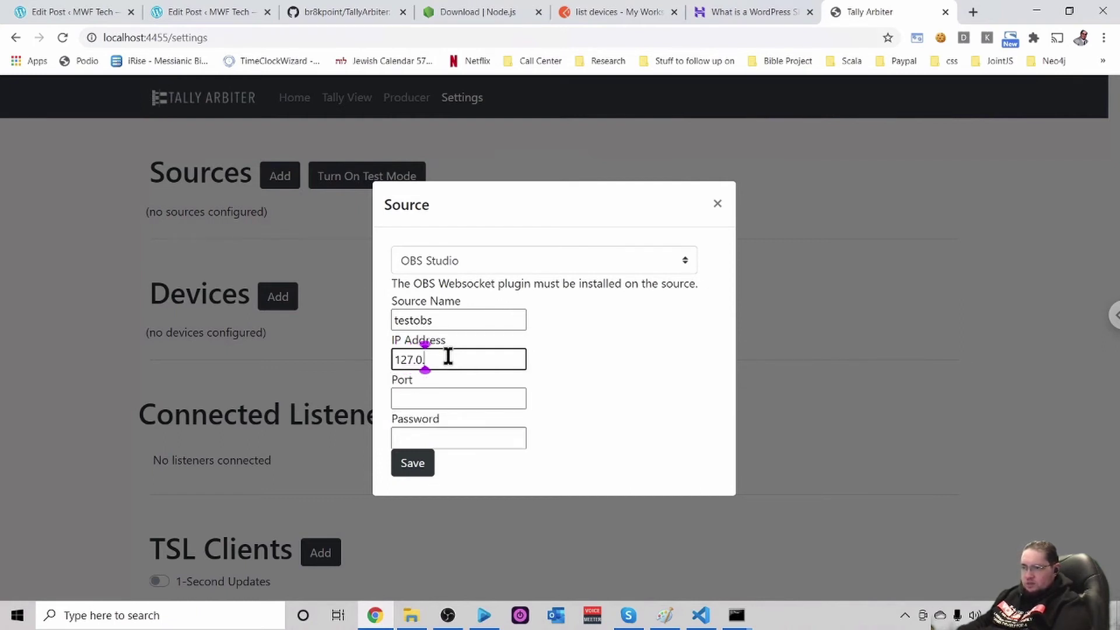
{"action": "type", "text": "0.1"}
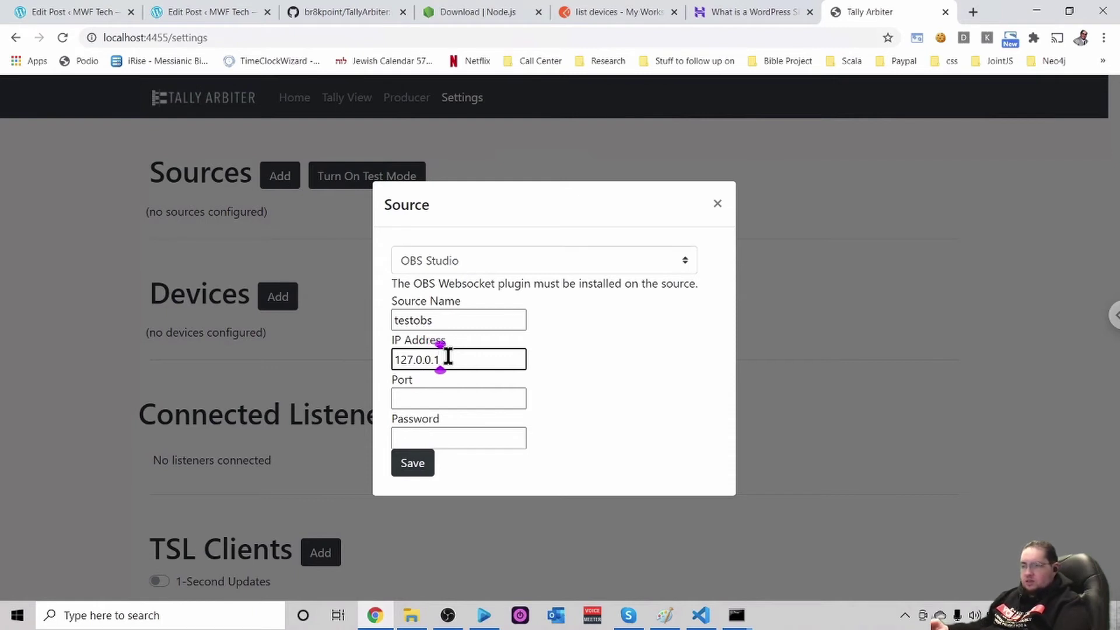
{"action": "left_click", "coordinate": [578, 360]}
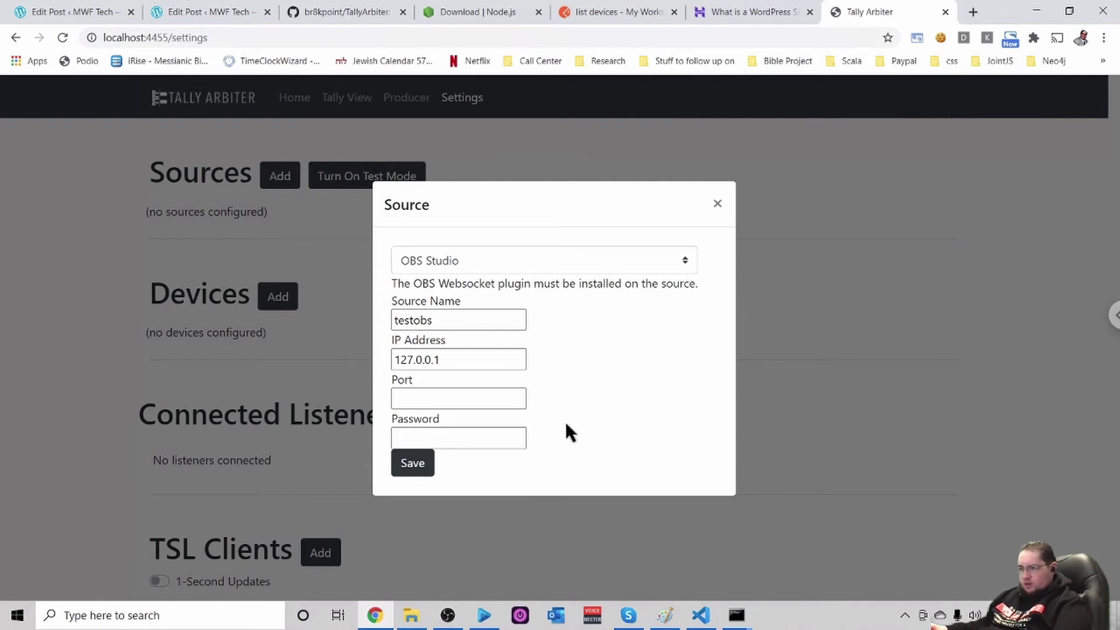
{"action": "left_click", "coordinate": [449, 400]}
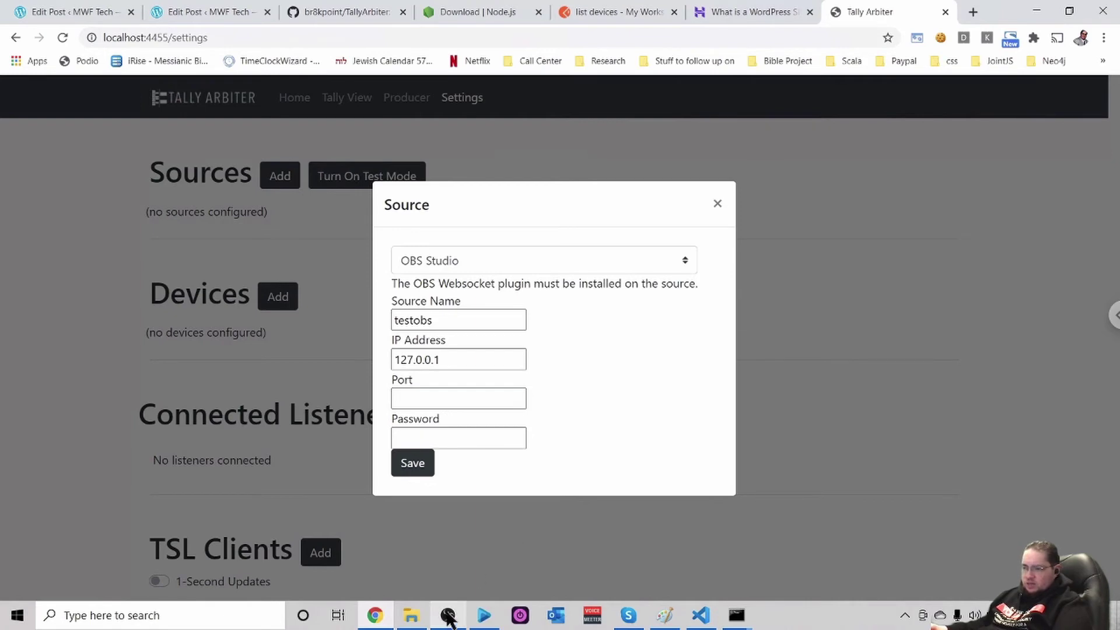
{"action": "mouse_move", "coordinate": [447, 617]}
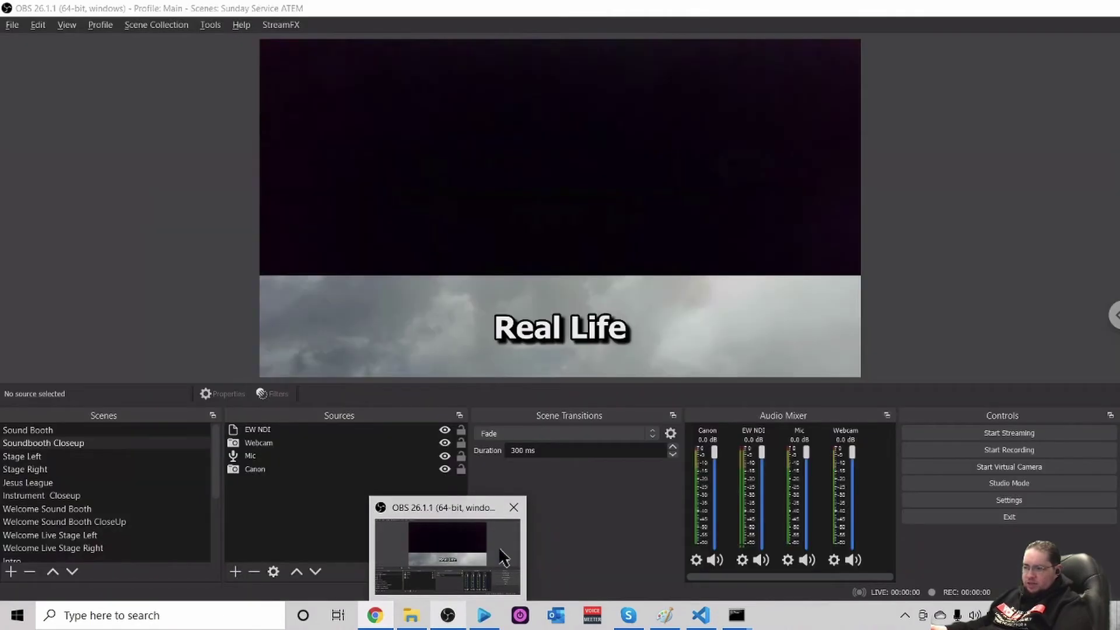
{"action": "mouse_move", "coordinate": [502, 556]}
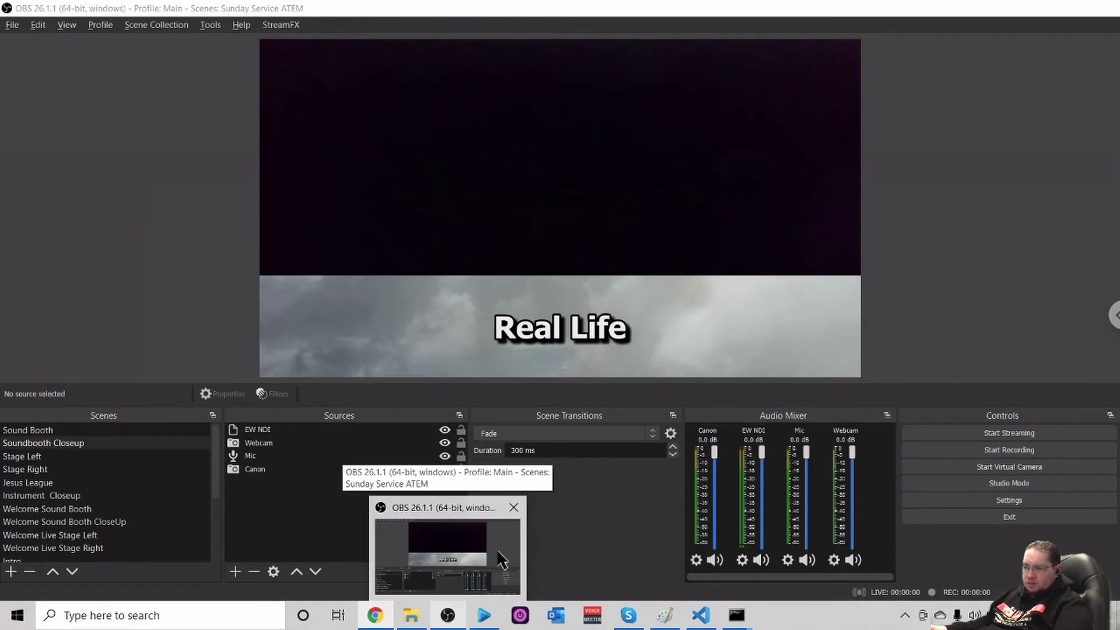
Check that OBS's WebSockets server uses port 4444, then return to Chrome
{"action": "left_click", "coordinate": [501, 562]}
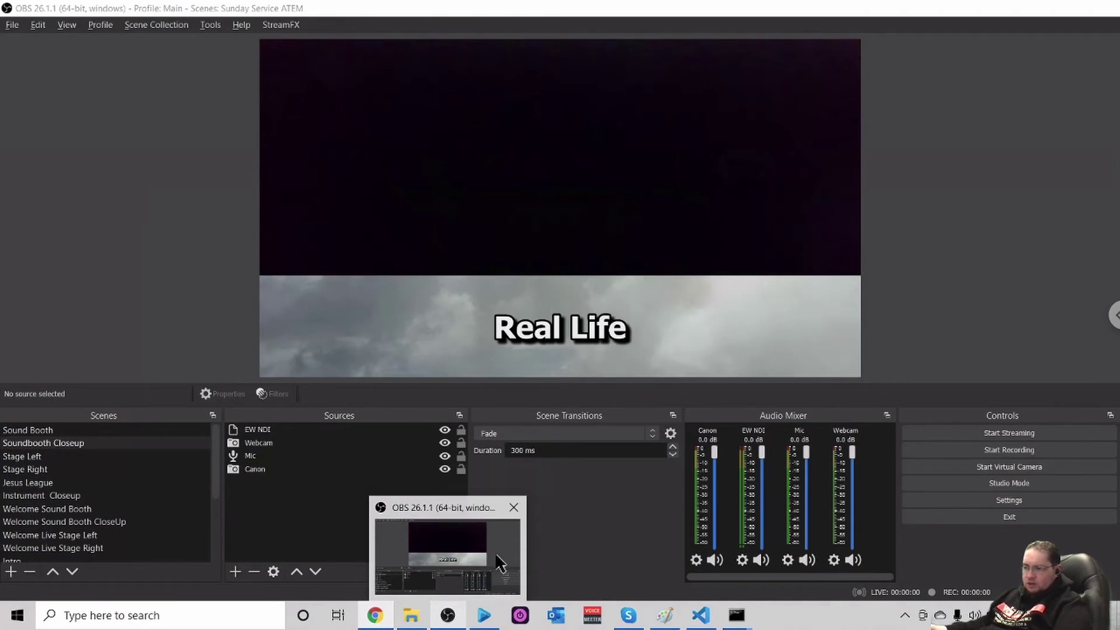
{"action": "left_click", "coordinate": [208, 25]}
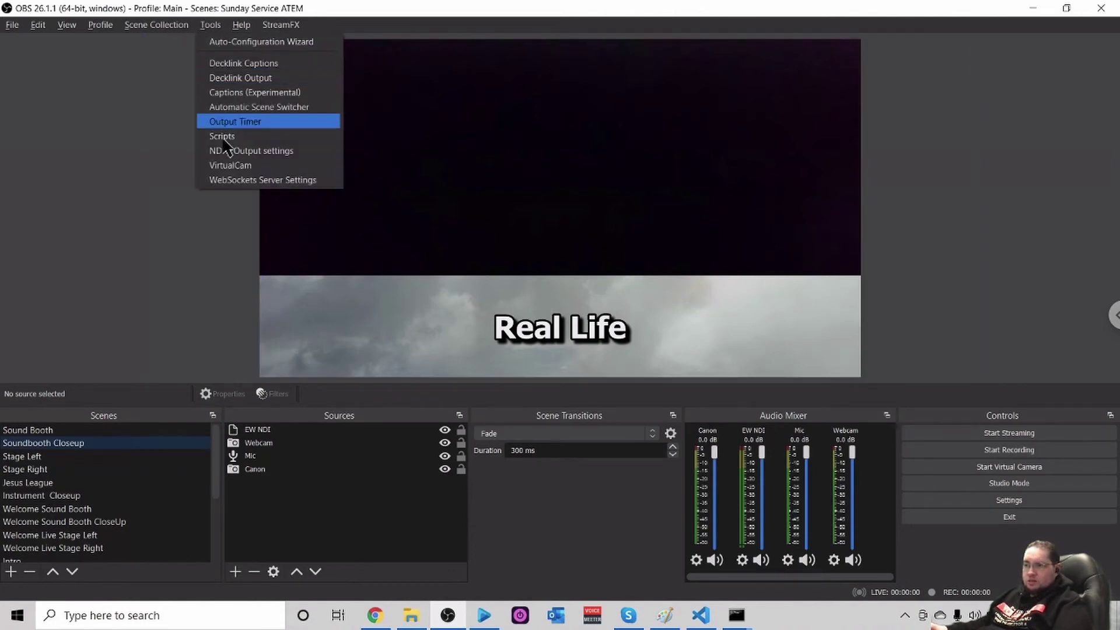
{"action": "left_click", "coordinate": [293, 183]}
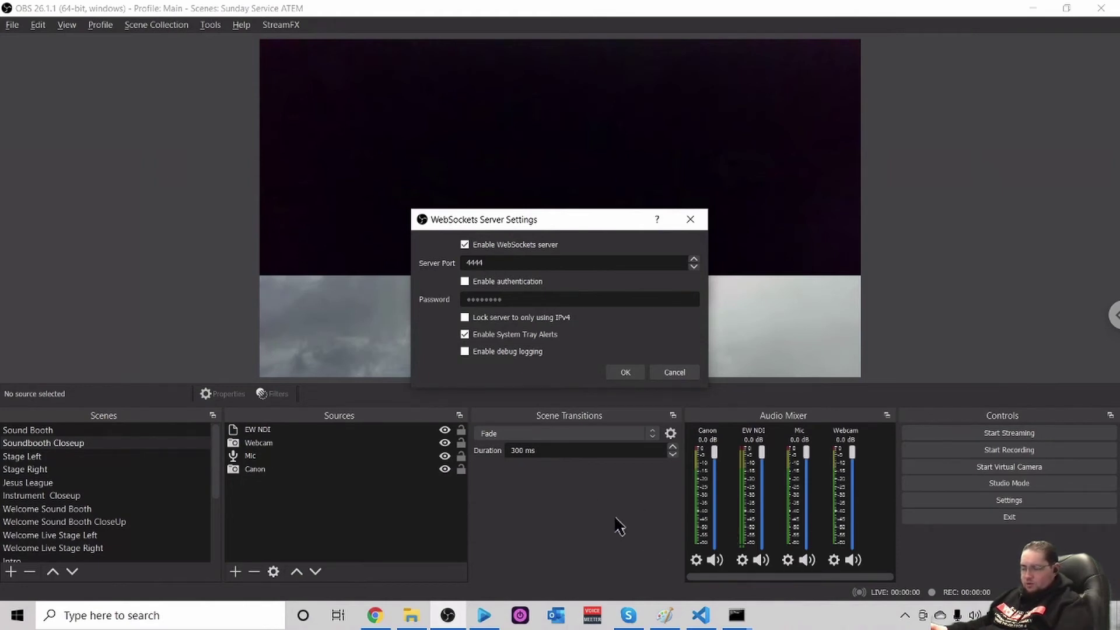
{"action": "key", "text": "alt+Tab"}
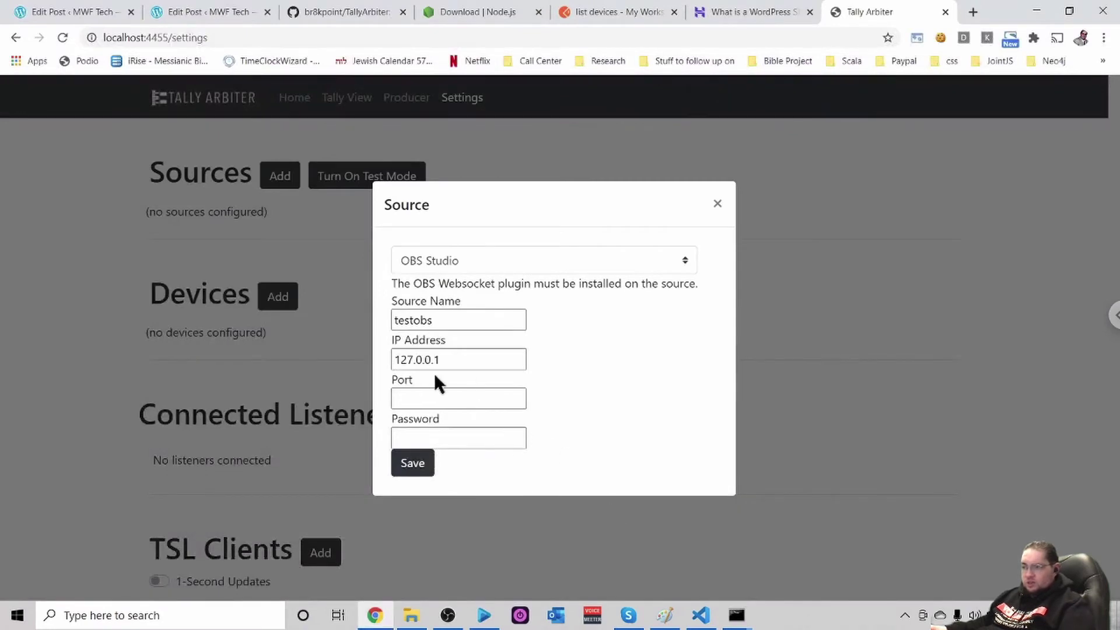
Enter websocket port 4444 for the testobs OBS source and save it
{"action": "left_click", "coordinate": [417, 398]}
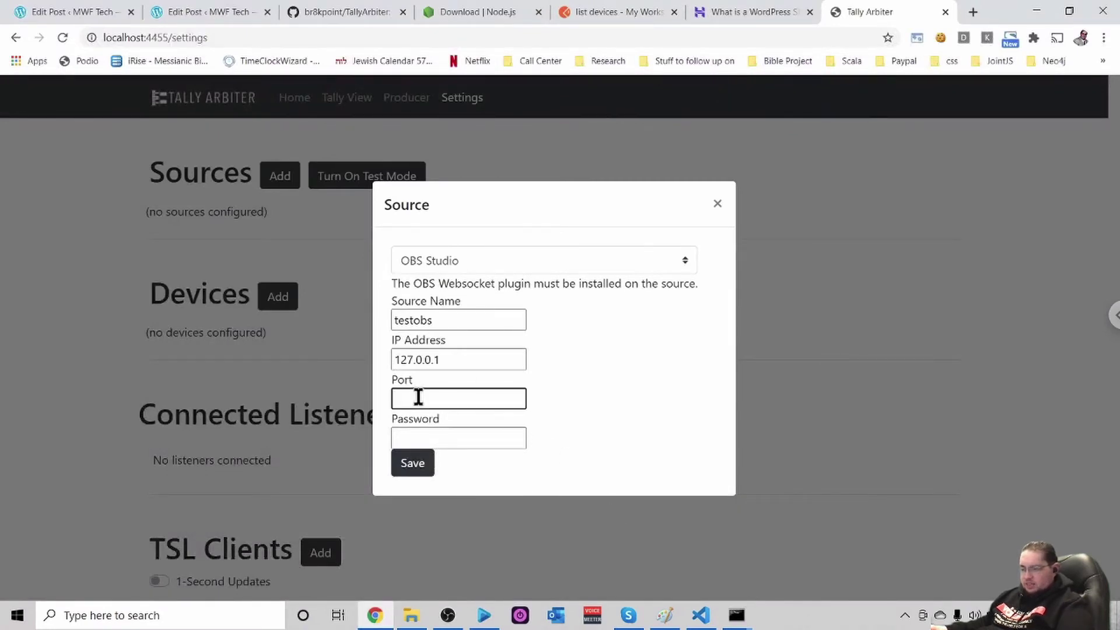
{"action": "type", "text": "4444"}
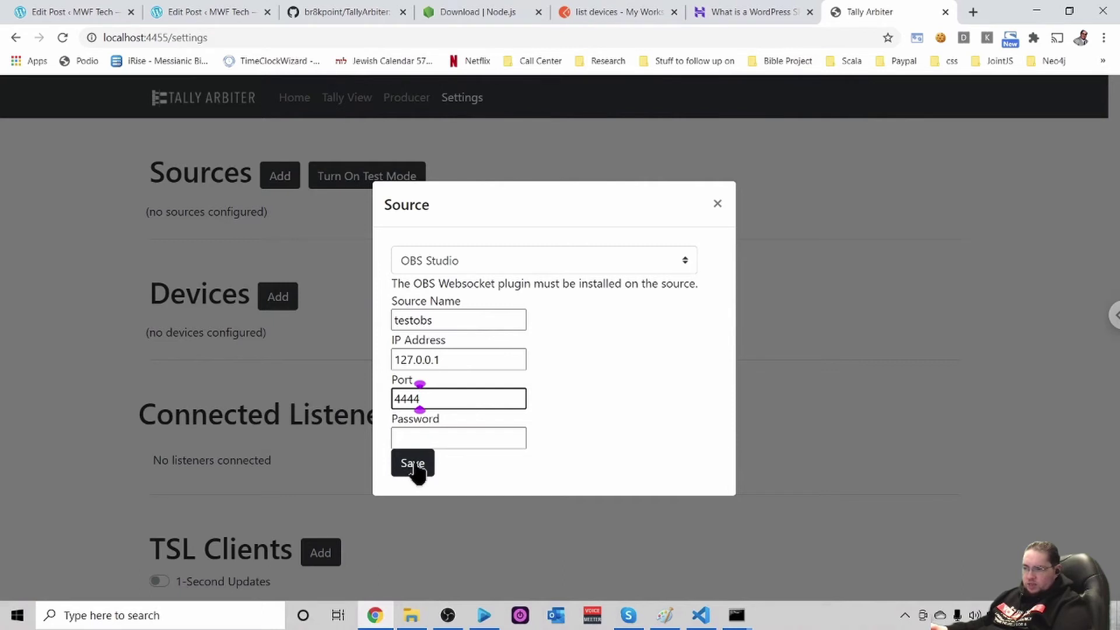
{"action": "left_click", "coordinate": [413, 464]}
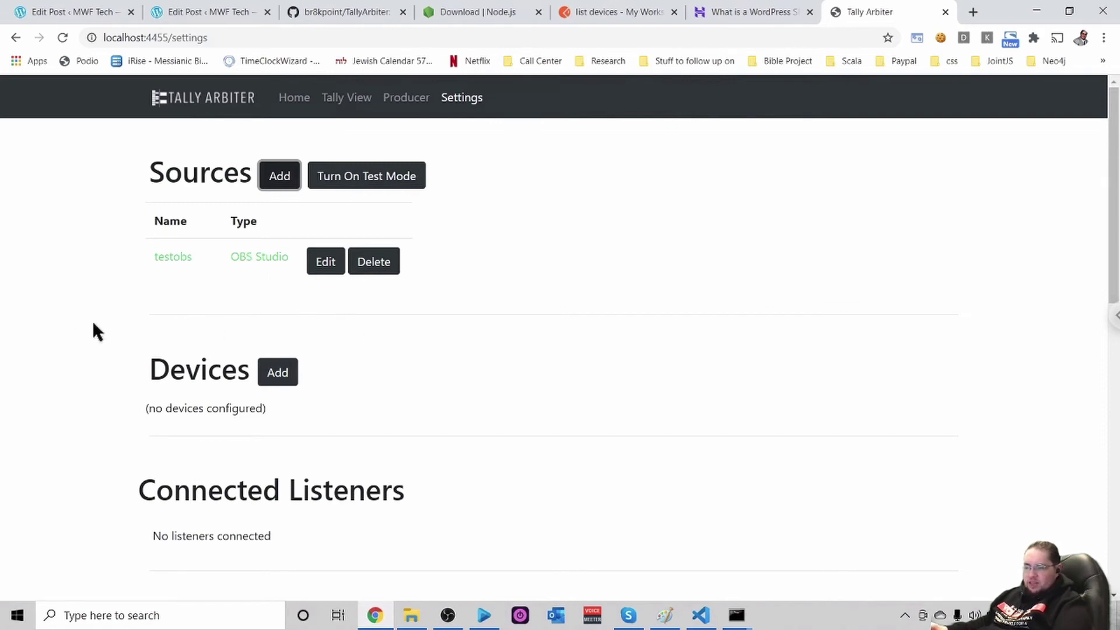
{"action": "scroll", "coordinate": [93, 324], "scroll_direction": "down", "scroll_amount": 7}
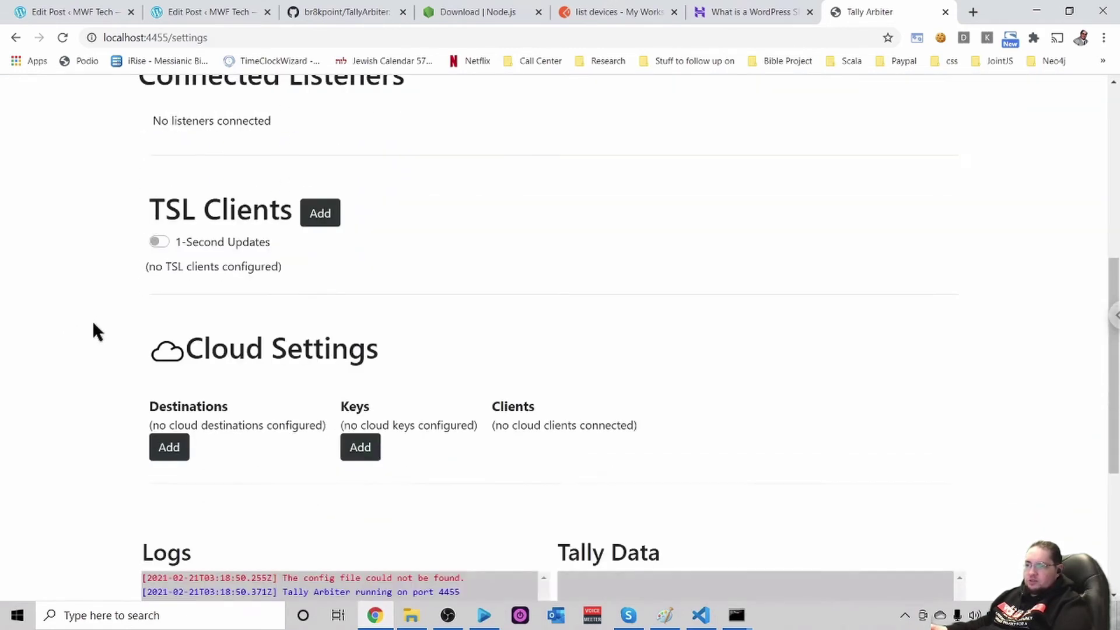
{"action": "scroll", "coordinate": [94, 324], "scroll_direction": "down", "scroll_amount": 5}
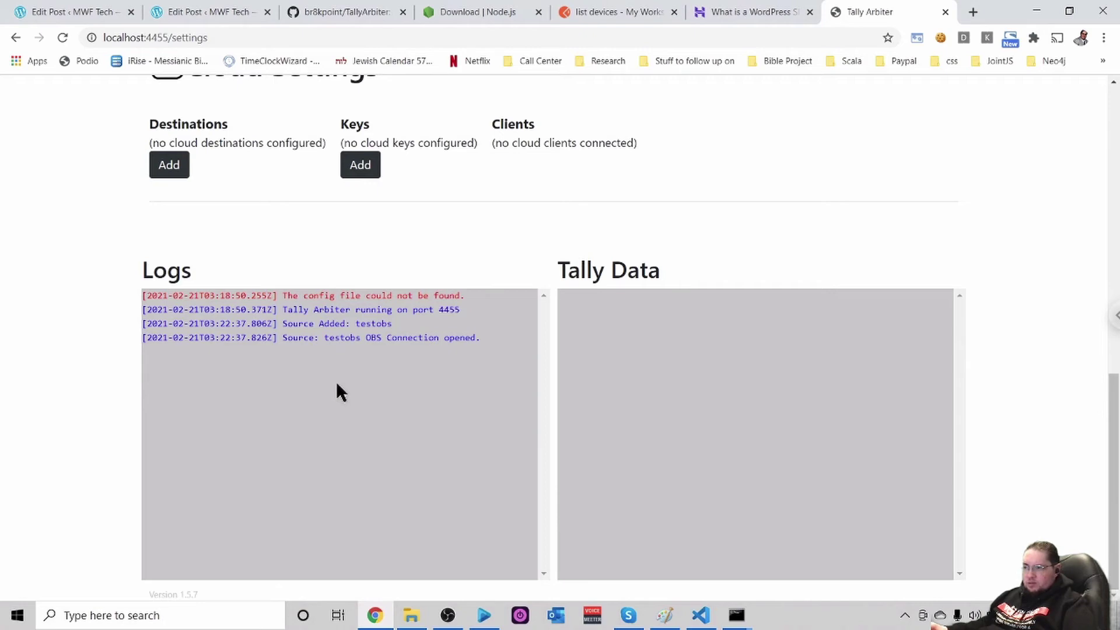
{"action": "scroll", "coordinate": [337, 384], "scroll_direction": "up", "scroll_amount": 10}
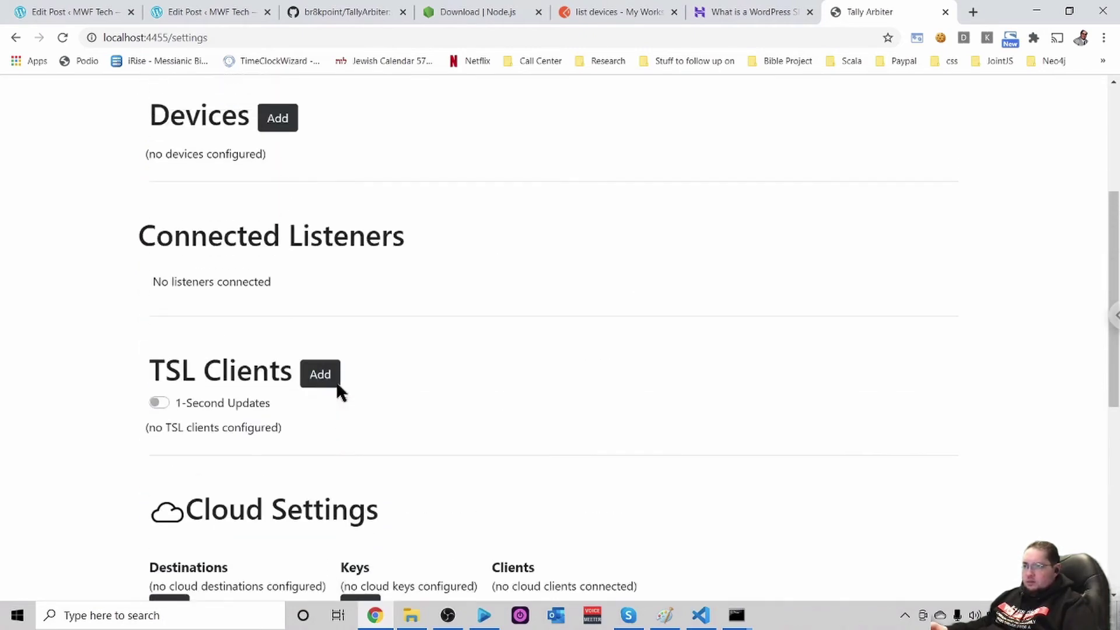
{"action": "scroll", "coordinate": [336, 380], "scroll_direction": "up", "scroll_amount": 1}
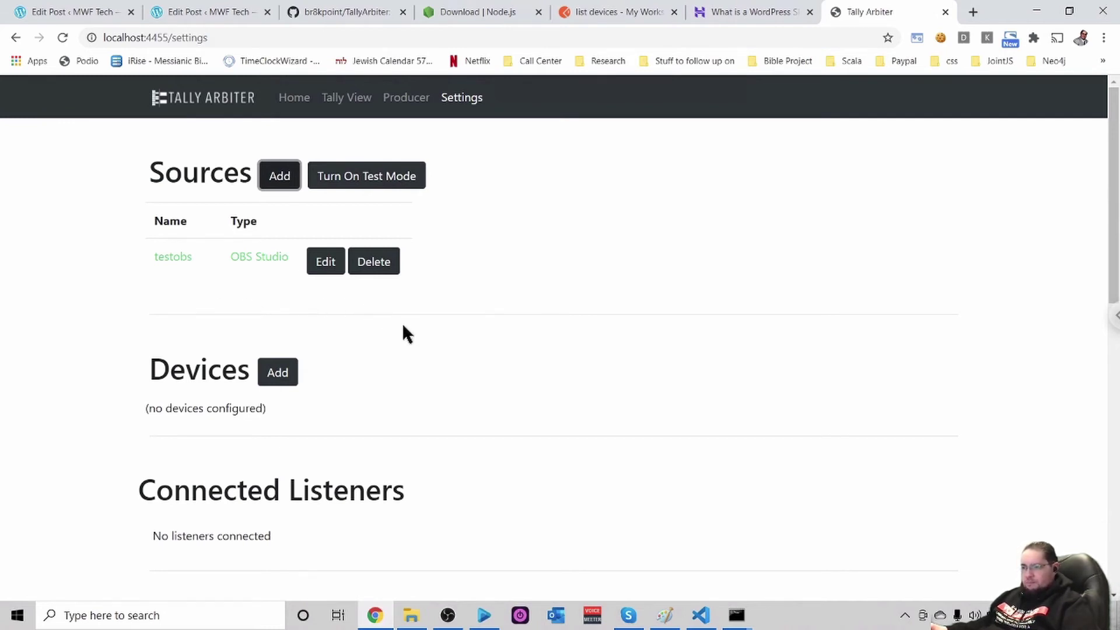
{"action": "scroll", "coordinate": [407, 333], "scroll_direction": "down", "scroll_amount": 1}
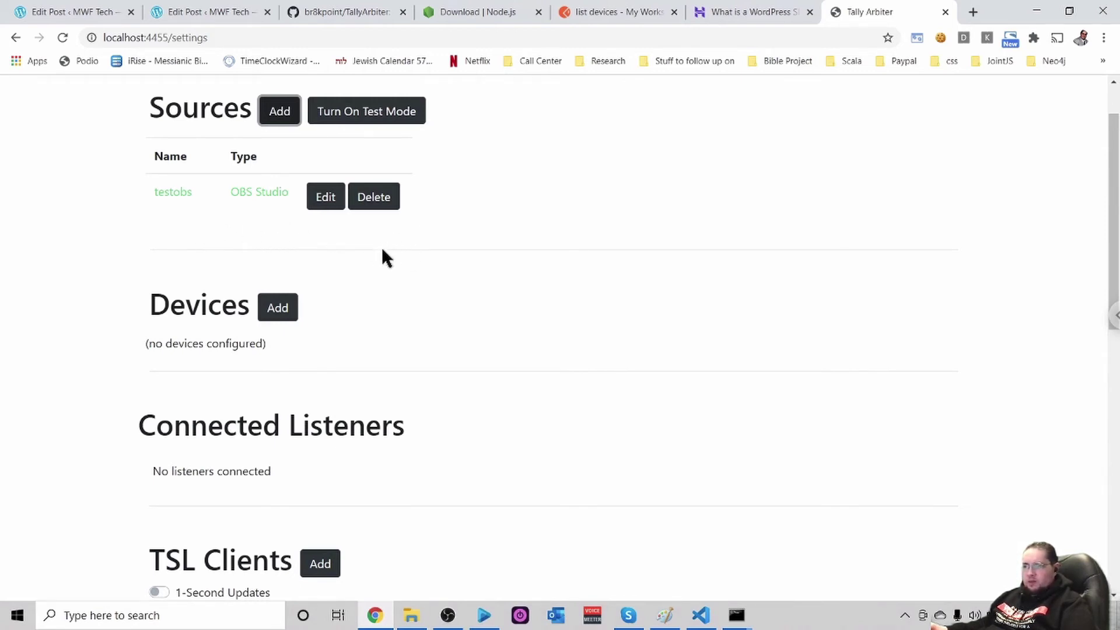
{"action": "scroll", "coordinate": [383, 251], "scroll_direction": "down", "scroll_amount": 2}
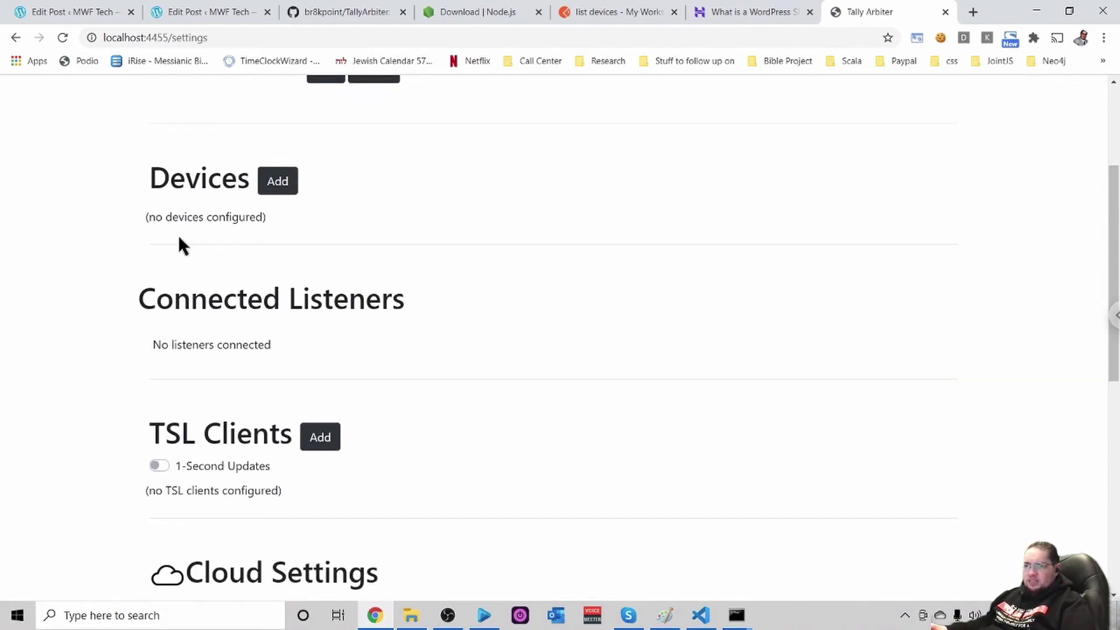
{"action": "scroll", "coordinate": [395, 204], "scroll_direction": "up", "scroll_amount": 3}
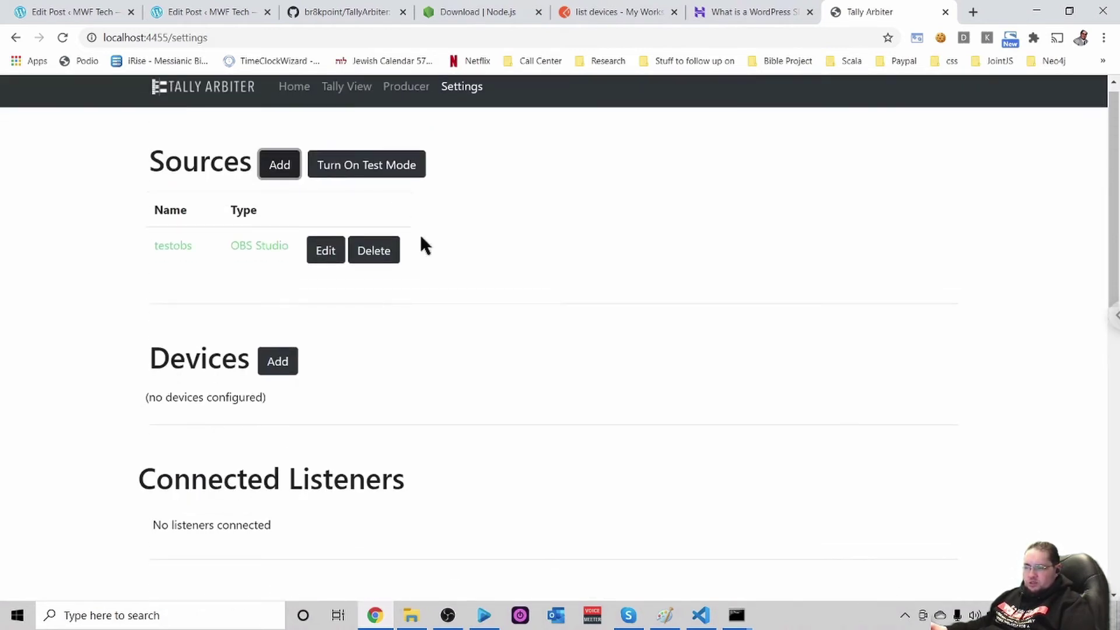
{"action": "scroll", "coordinate": [423, 255], "scroll_direction": "down", "scroll_amount": 1}
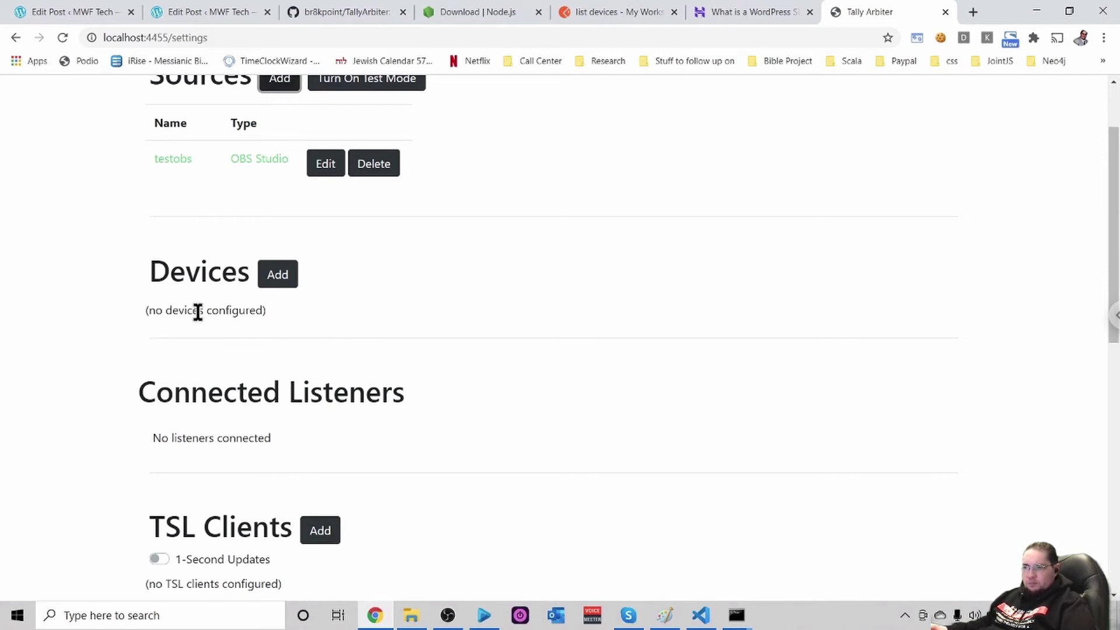
Create device camera1 with description 'test camer' and save it
{"action": "left_click", "coordinate": [277, 275]}
{"action": "left_click", "coordinate": [441, 317]}
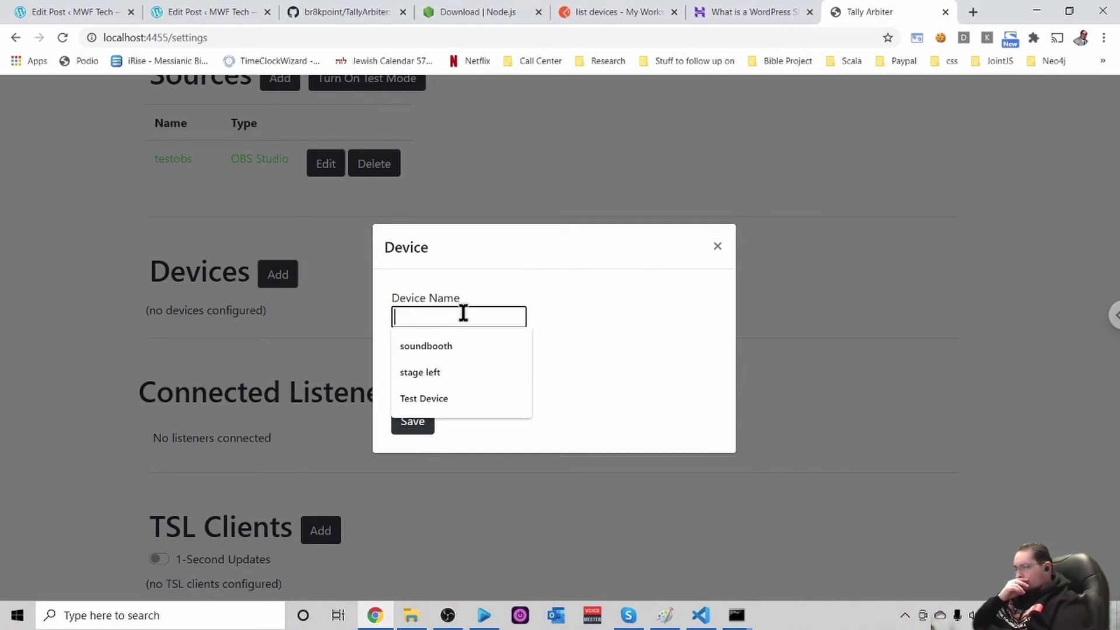
{"action": "type", "text": "cam"}
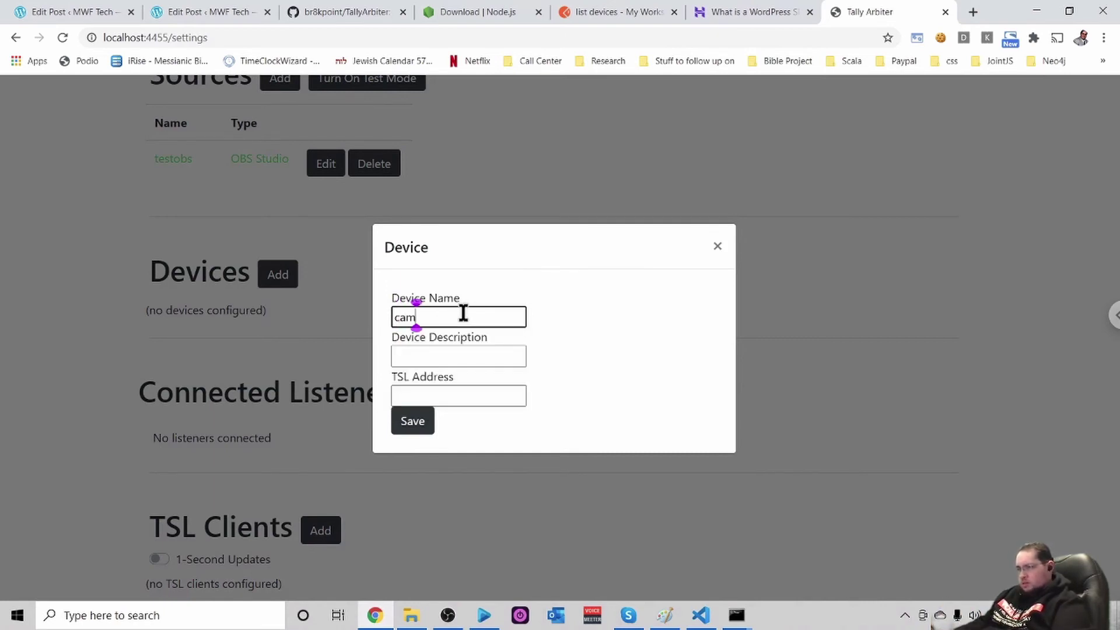
{"action": "type", "text": "era1"}
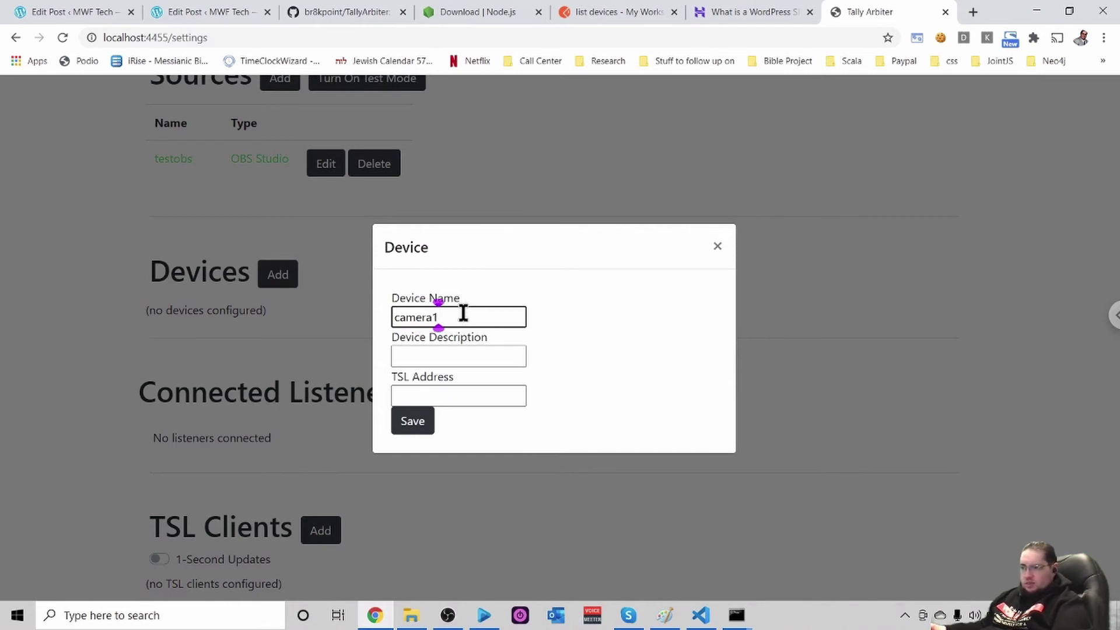
{"action": "left_click", "coordinate": [437, 356]}
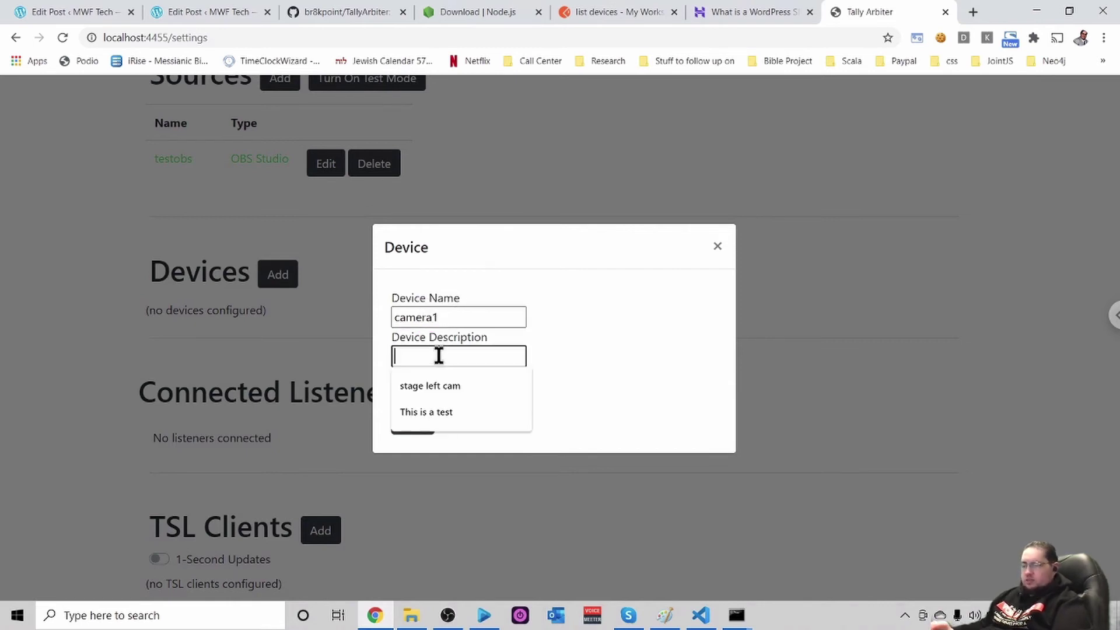
{"action": "type", "text": "rec"}
{"action": "key", "text": "BackSpace"}
{"action": "key", "text": "BackSpace"}
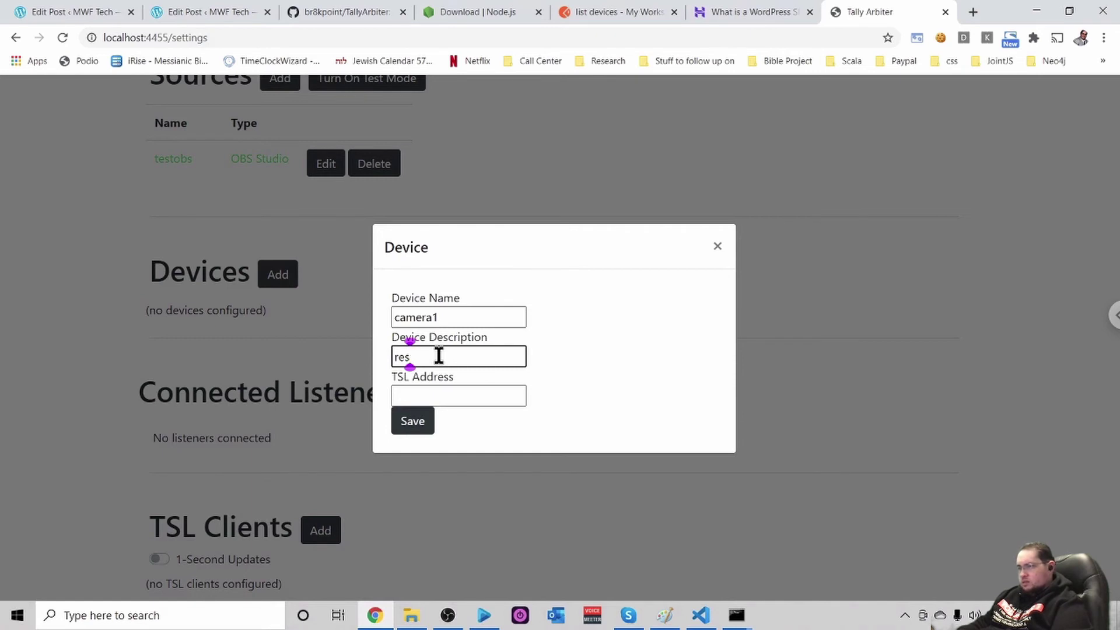
{"action": "key", "text": "BackSpace"}
{"action": "type", "text": "test"}
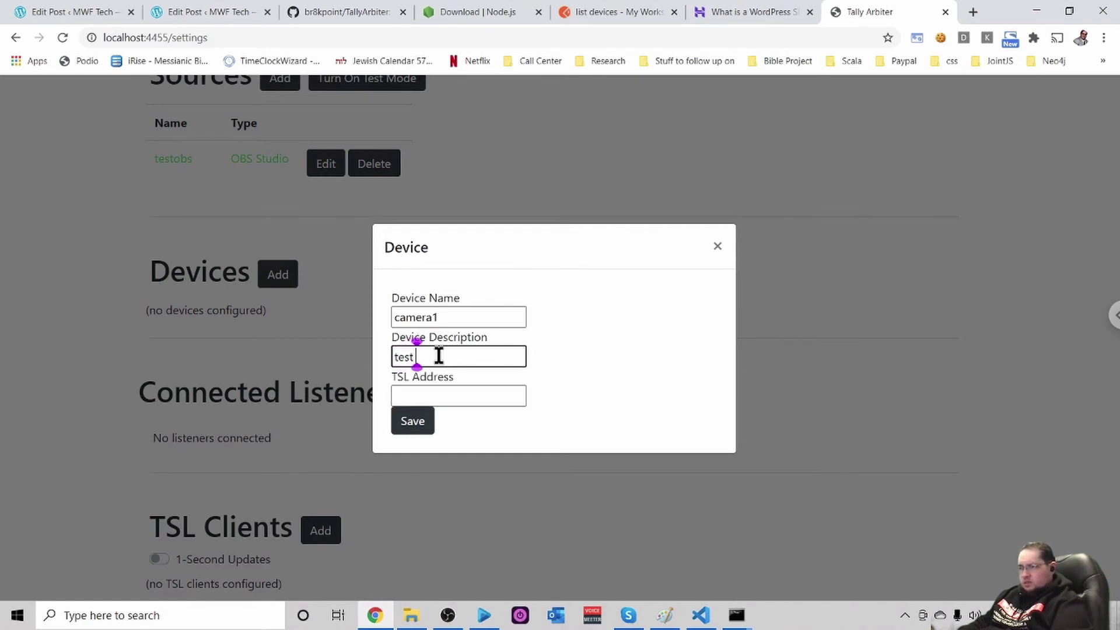
{"action": "type", "text": " camer"}
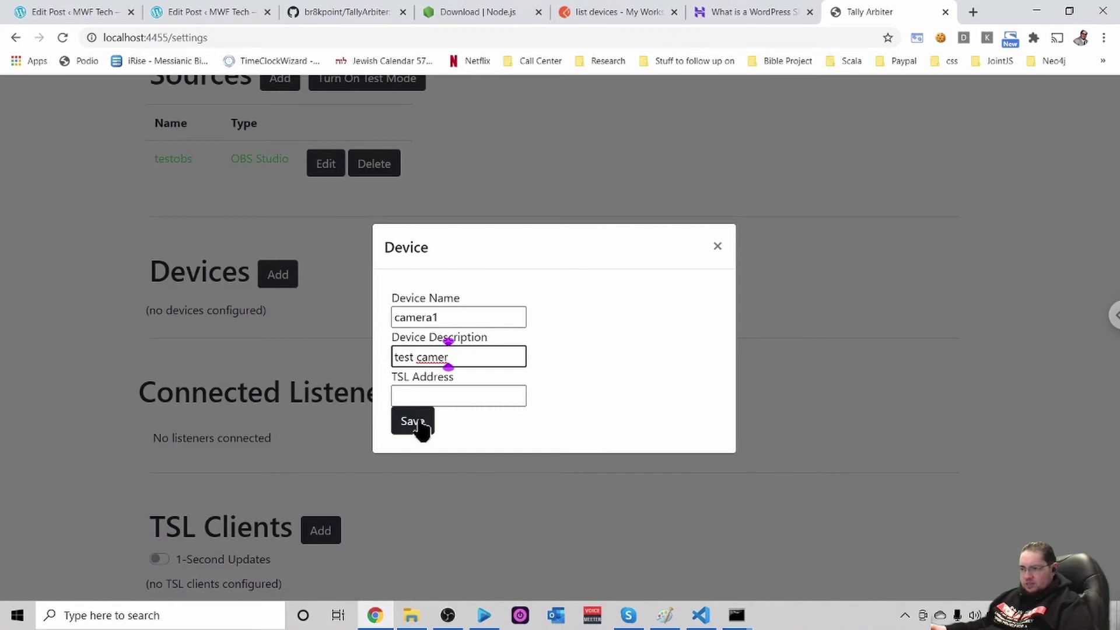
{"action": "left_click", "coordinate": [416, 423]}
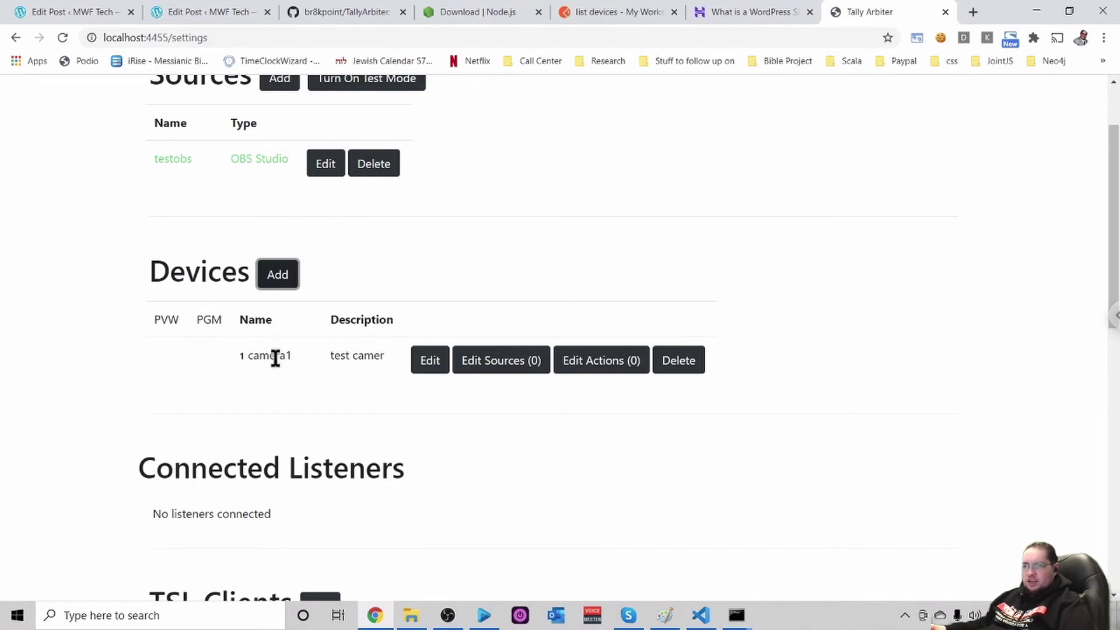
Open the Device Sources dialog for camera1 via its Edit Sources (0) link
{"action": "left_click", "coordinate": [503, 368]}
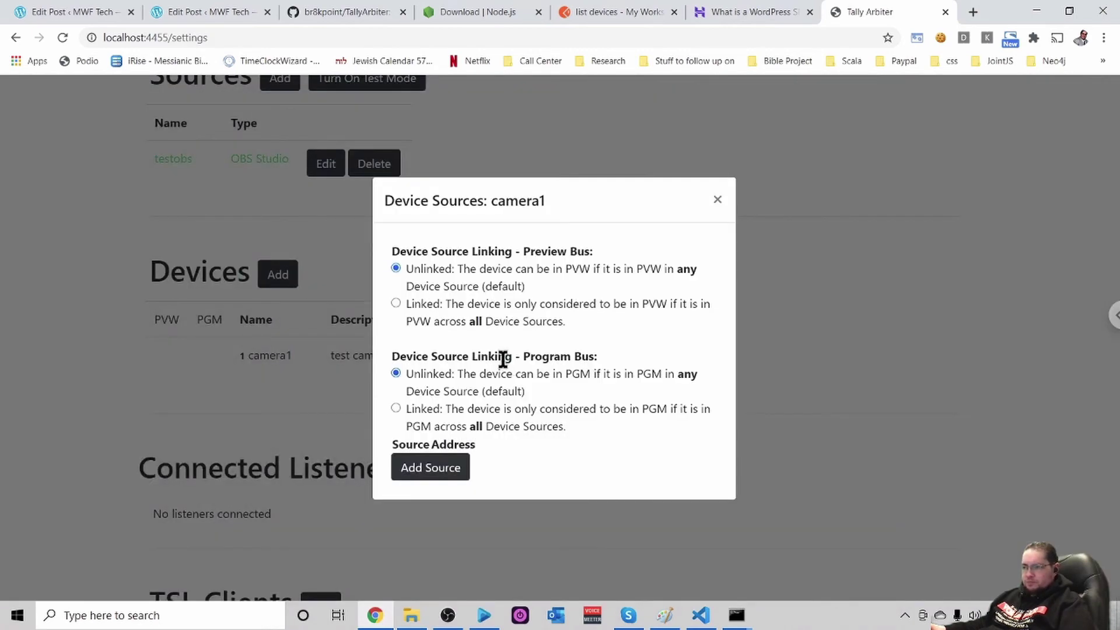
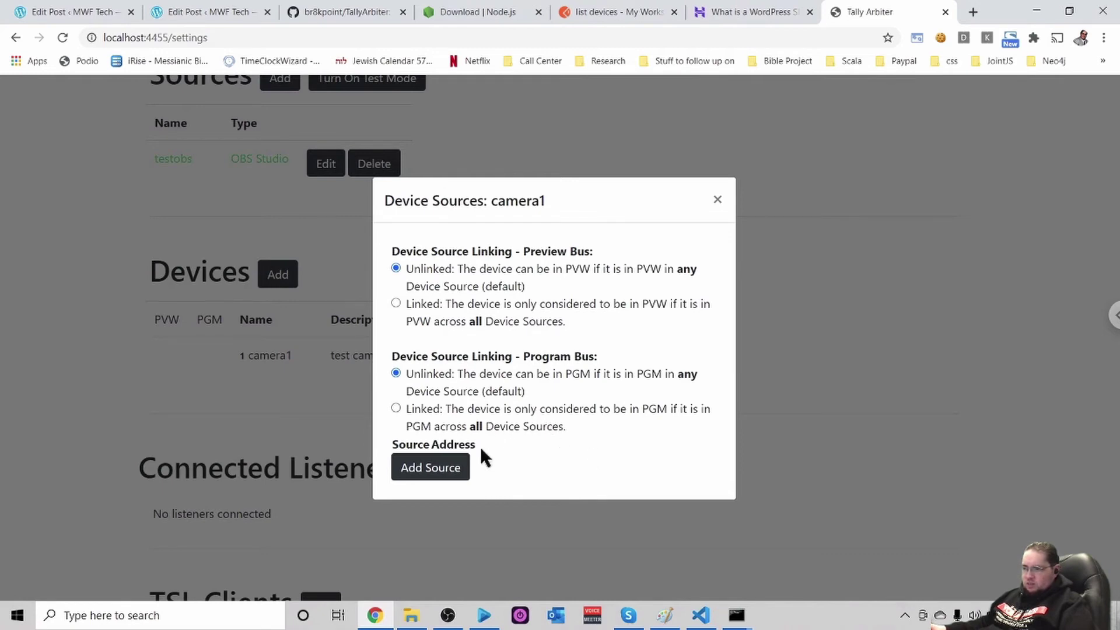
Add a source to camera1 with testobs as the device source and list its addresses
{"action": "left_click", "coordinate": [433, 471]}
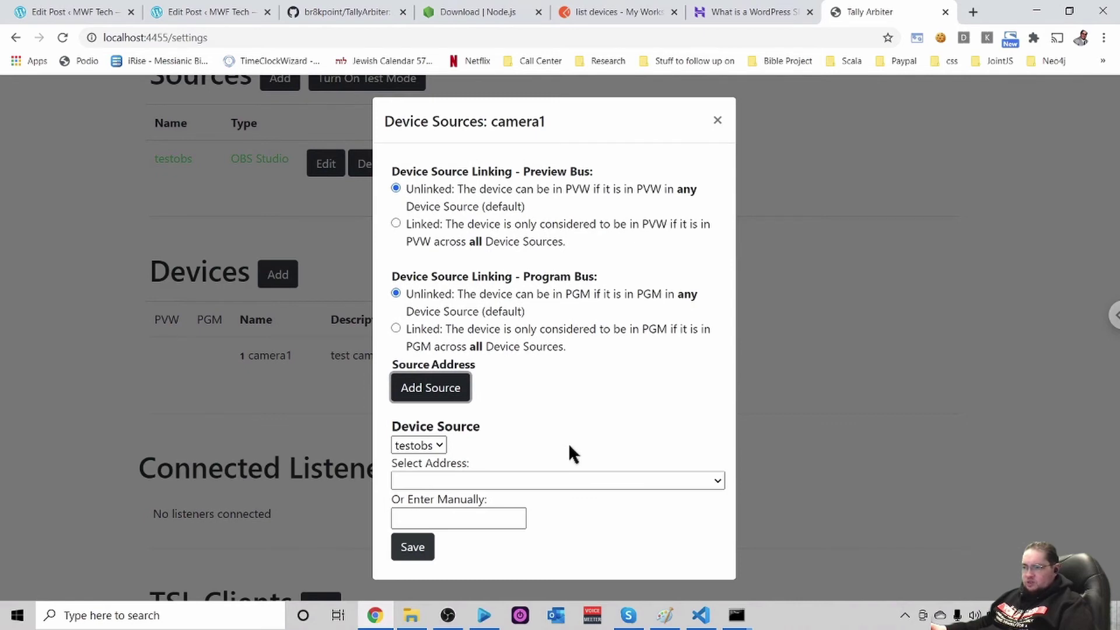
{"action": "left_click", "coordinate": [437, 443]}
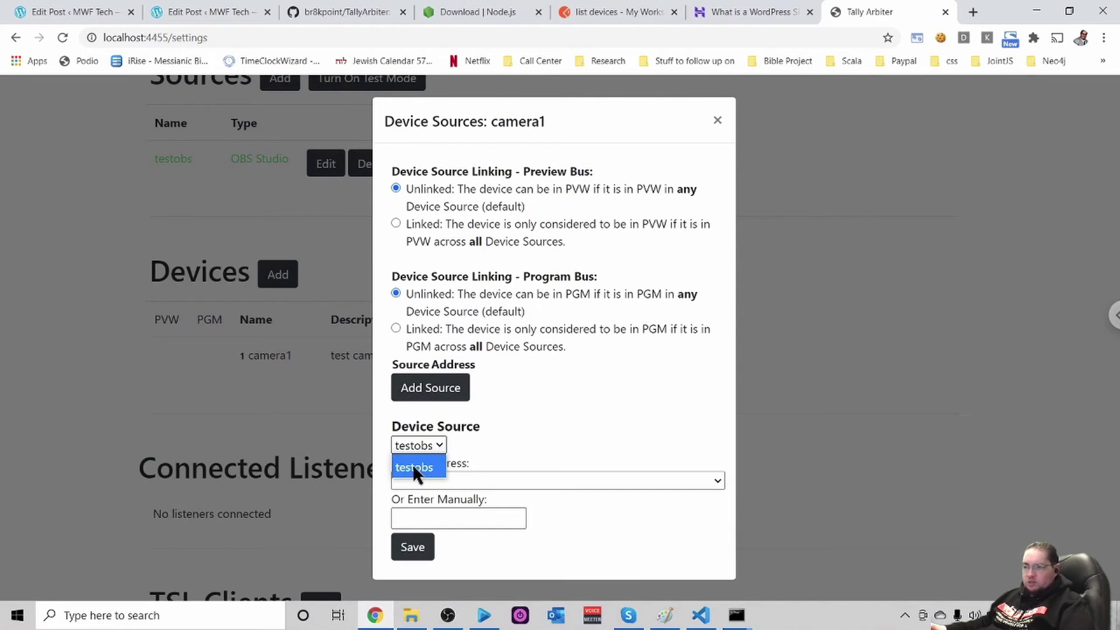
{"action": "left_click", "coordinate": [438, 442]}
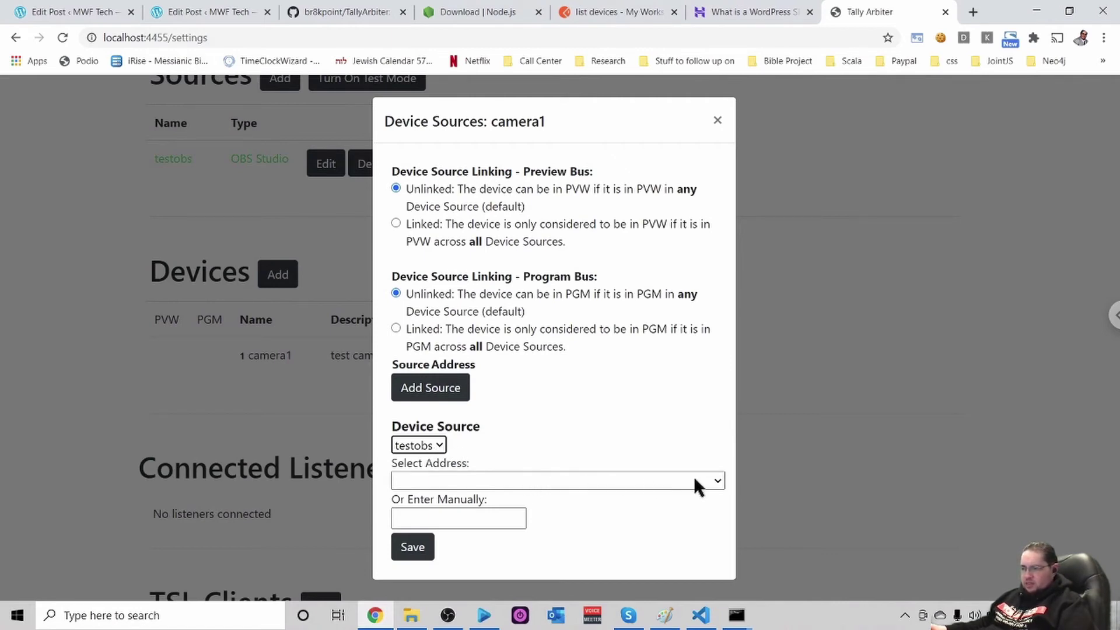
{"action": "left_click", "coordinate": [717, 480]}
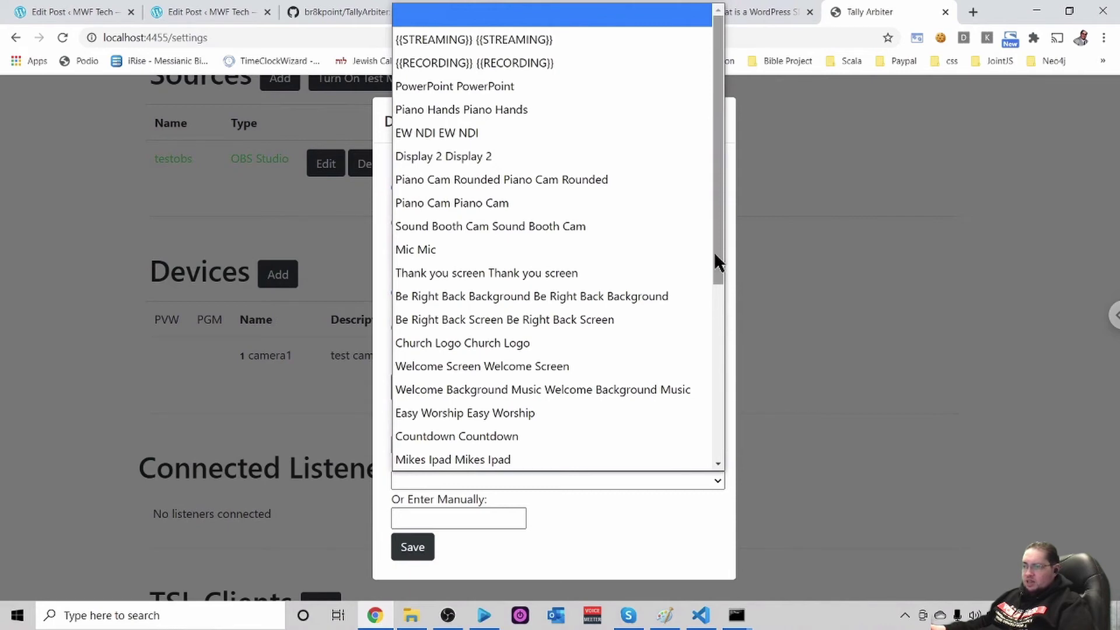
Choose Piano Cam as camera1's testobs address and save the source
{"action": "left_click_drag", "start_coordinate": [715, 255], "coordinate": [709, 431]}
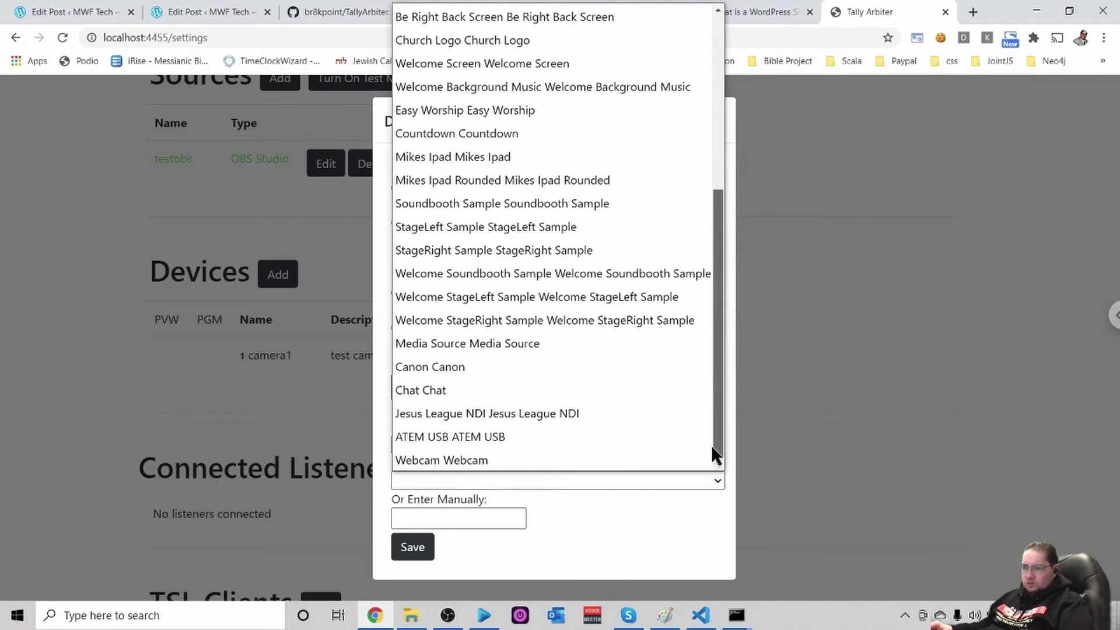
{"action": "left_click_drag", "start_coordinate": [713, 442], "coordinate": [709, 239]}
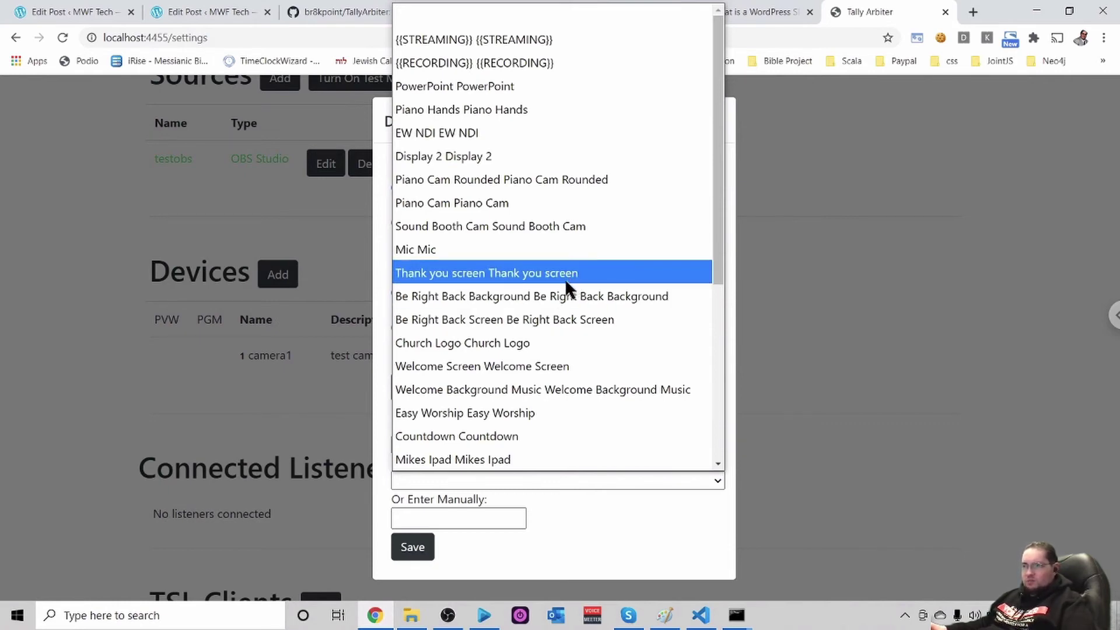
{"action": "scroll", "coordinate": [567, 277], "scroll_direction": "down", "scroll_amount": 1}
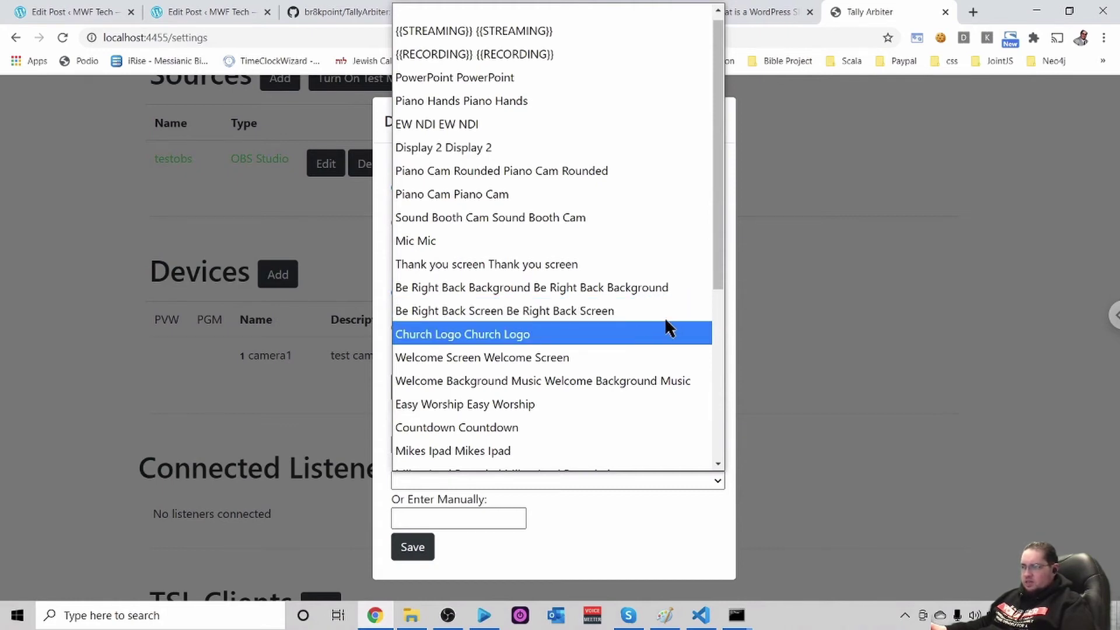
{"action": "left_click_drag", "start_coordinate": [715, 272], "coordinate": [712, 245]}
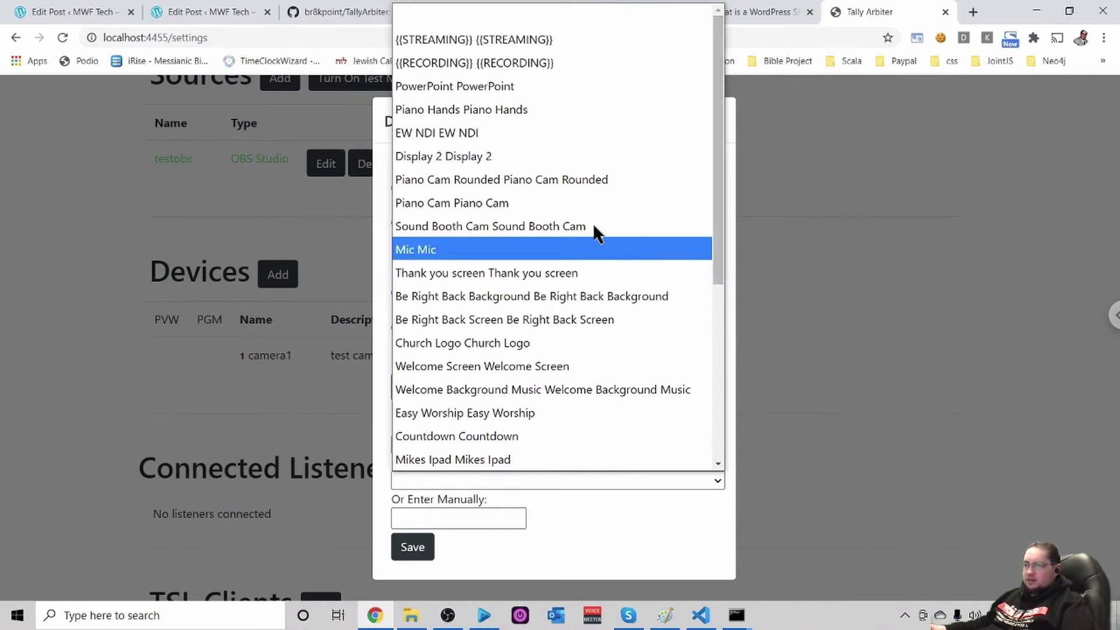
{"action": "left_click", "coordinate": [507, 207]}
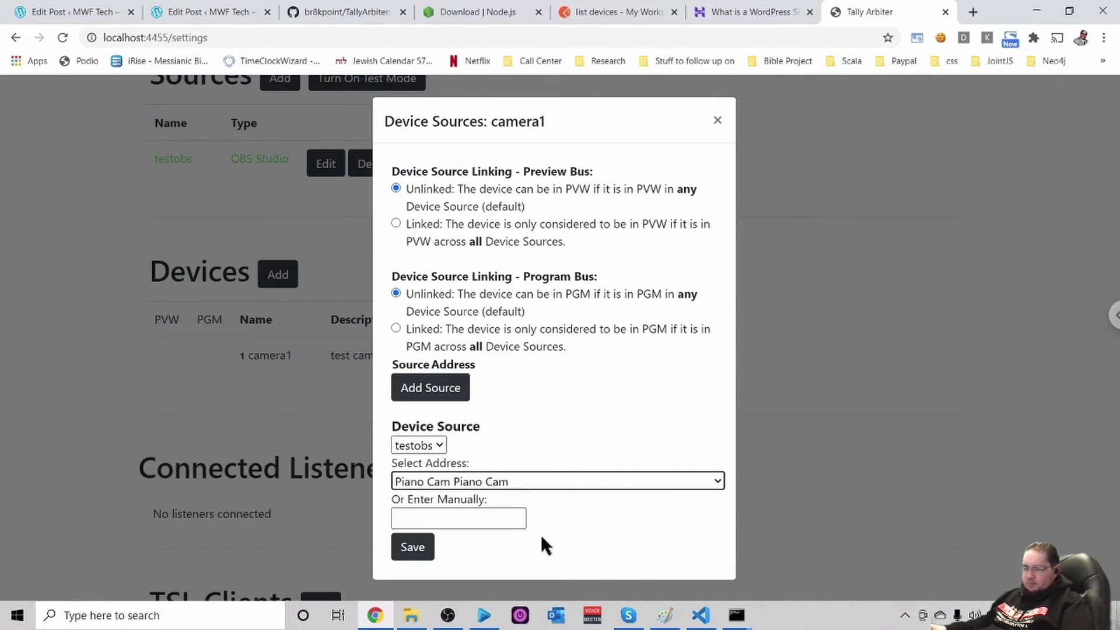
{"action": "left_click", "coordinate": [414, 548]}
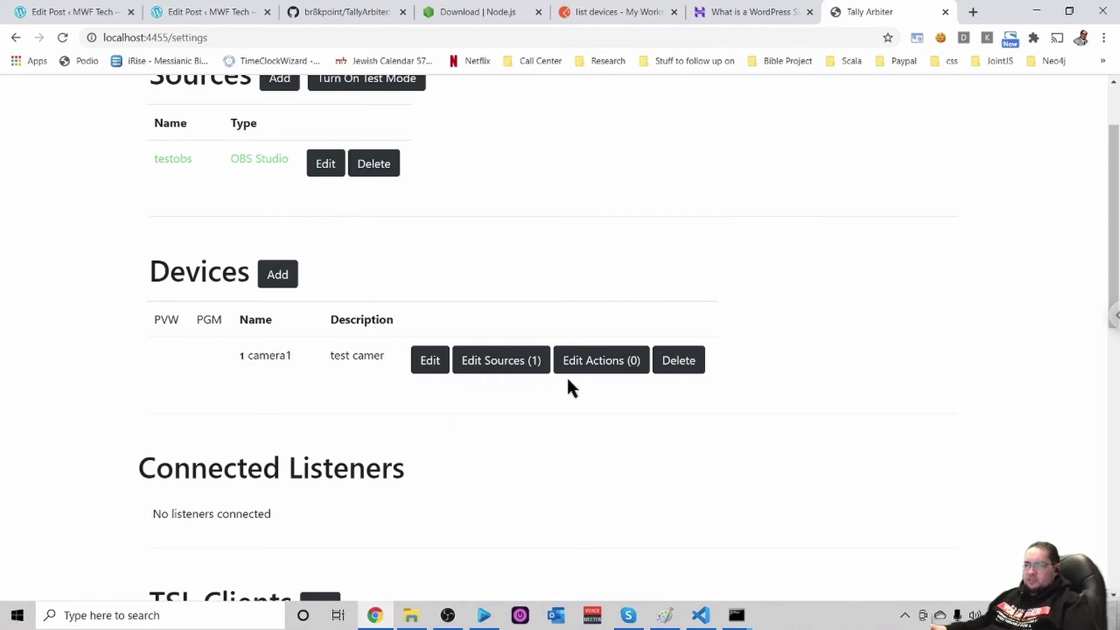
Add a camera1 action on the Program bus, Active On, with Outgoing Webhook output
{"action": "left_click", "coordinate": [607, 367]}
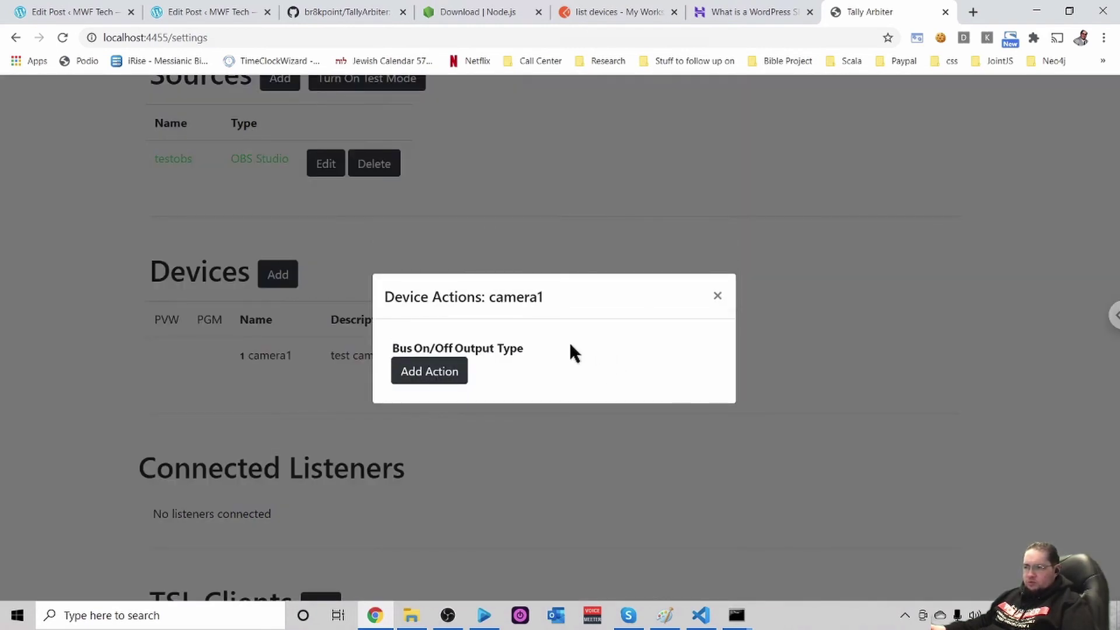
{"action": "left_click", "coordinate": [439, 371]}
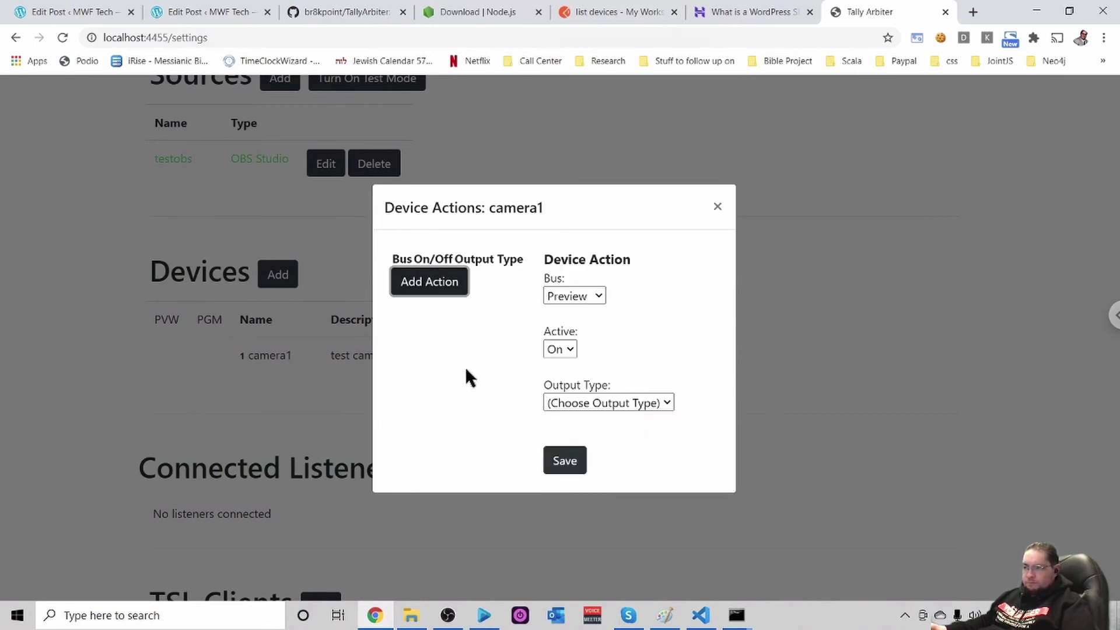
{"action": "left_click", "coordinate": [597, 292]}
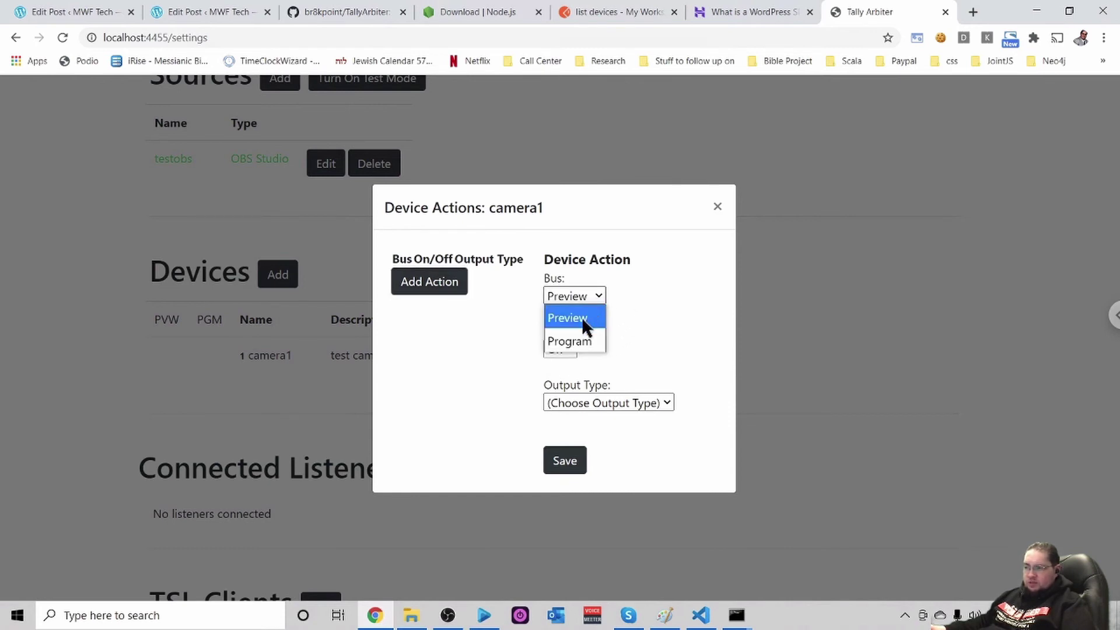
{"action": "left_click", "coordinate": [571, 344]}
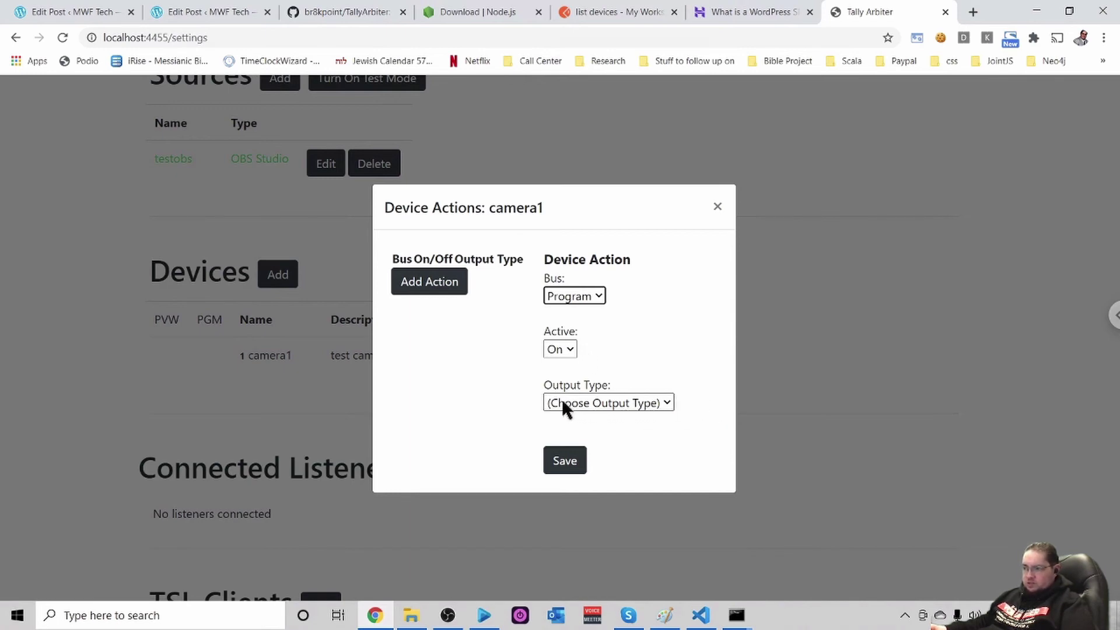
{"action": "left_click", "coordinate": [668, 408]}
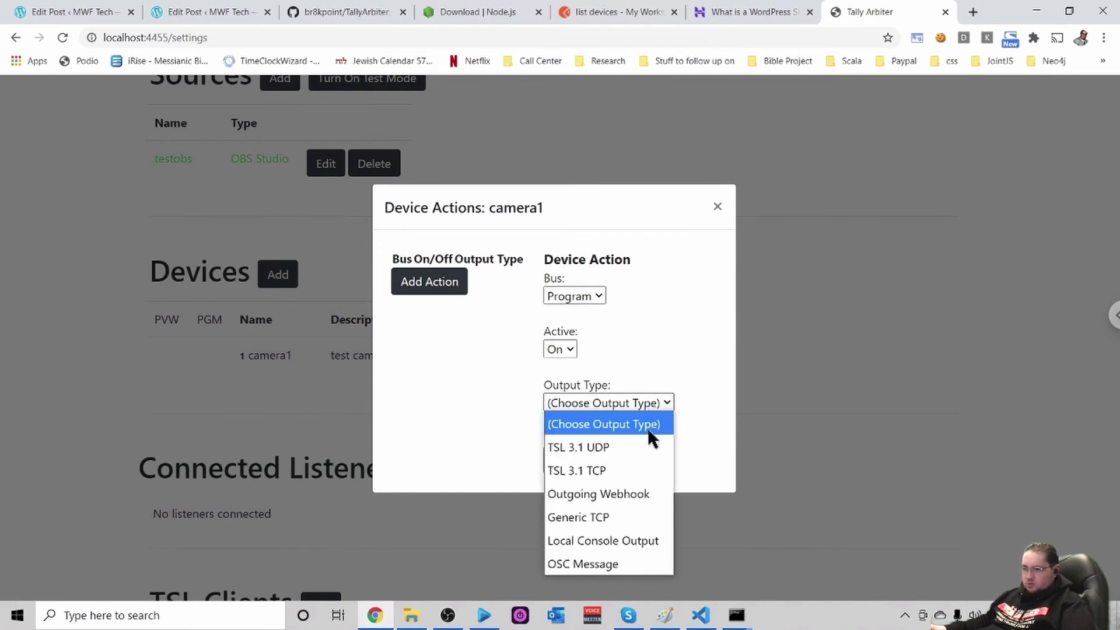
{"action": "left_click", "coordinate": [643, 495]}
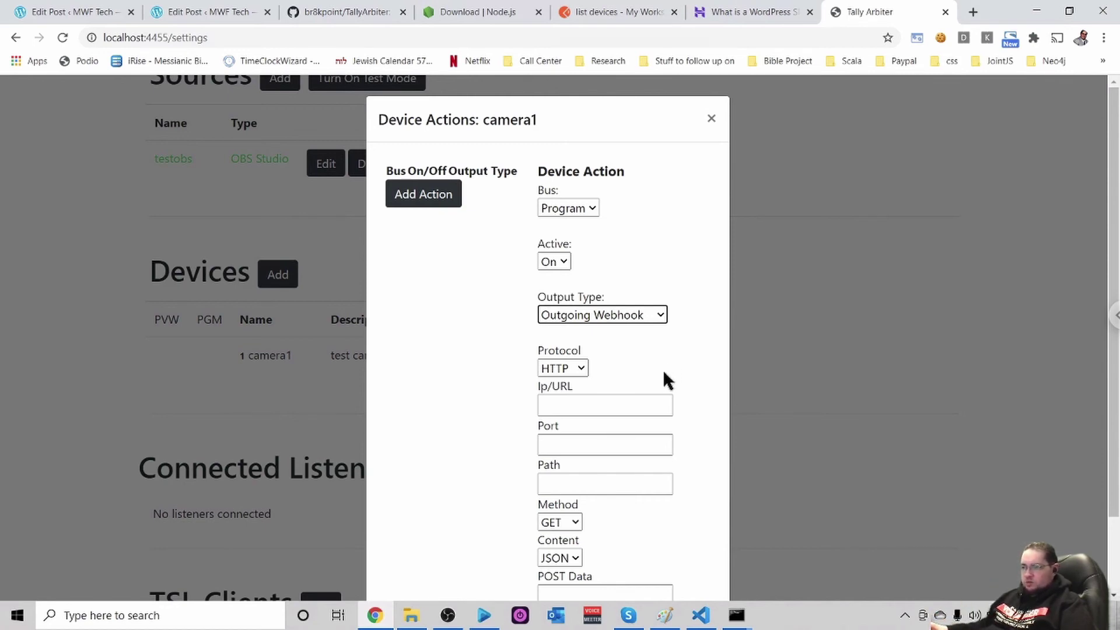
Set the webhook protocol to HTTPS, then bring up Postman's list devices request
{"action": "left_click", "coordinate": [580, 369]}
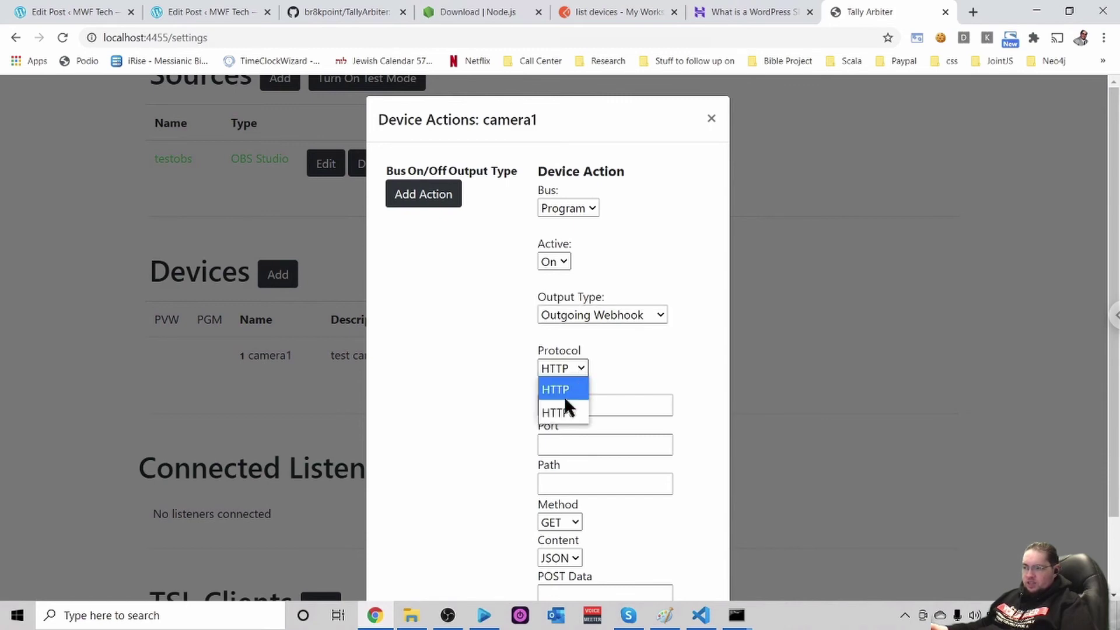
{"action": "left_click", "coordinate": [558, 411]}
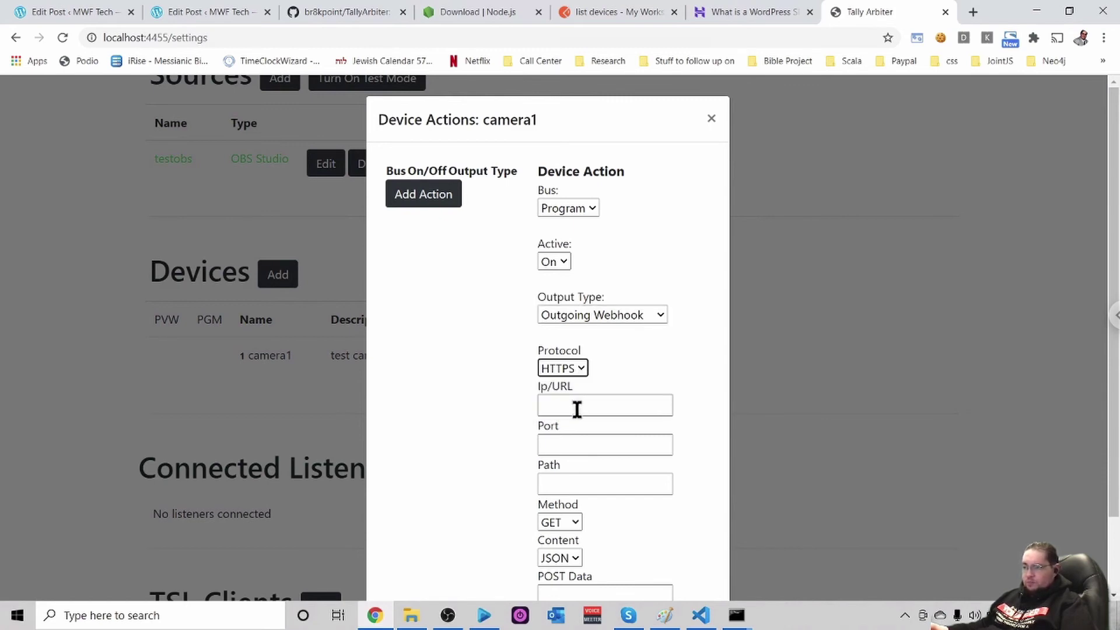
{"action": "left_click", "coordinate": [566, 406]}
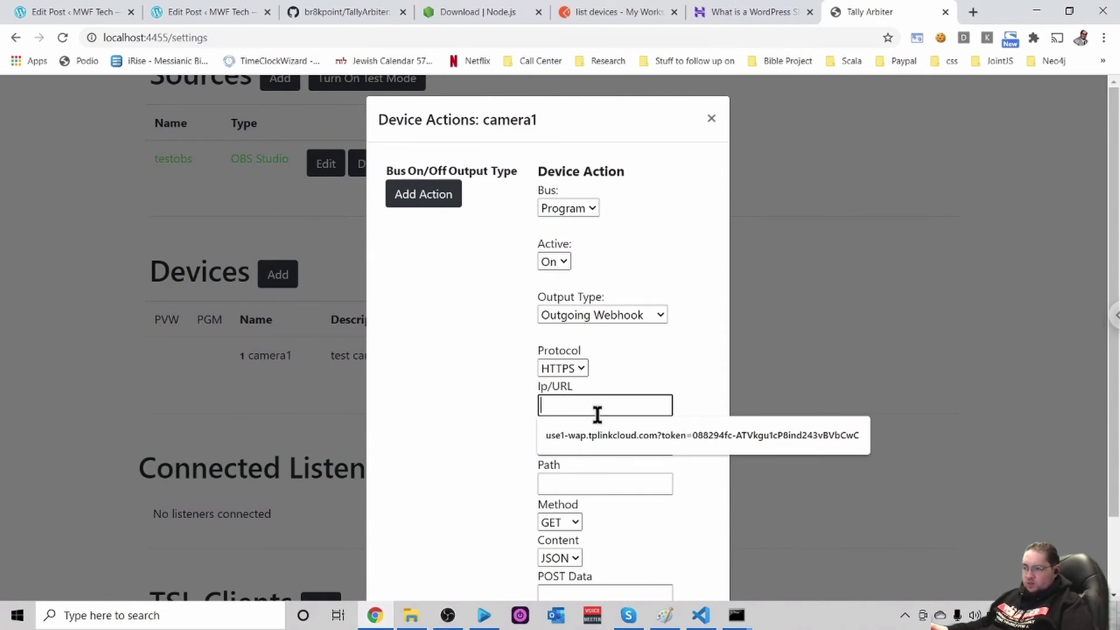
{"action": "left_click", "coordinate": [636, 373]}
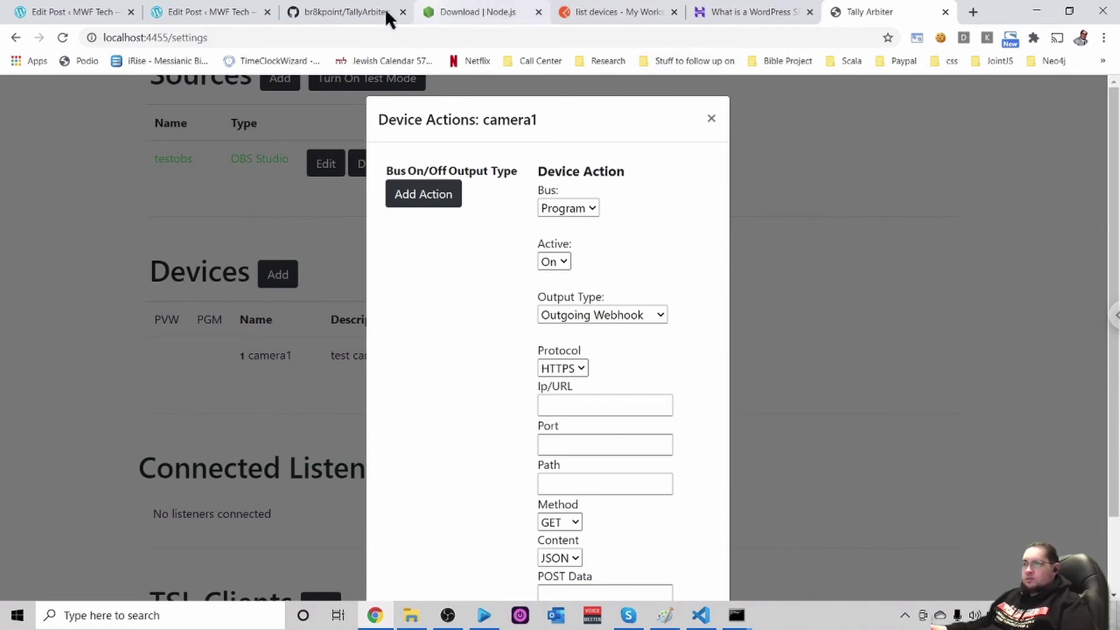
{"action": "left_click", "coordinate": [606, 9]}
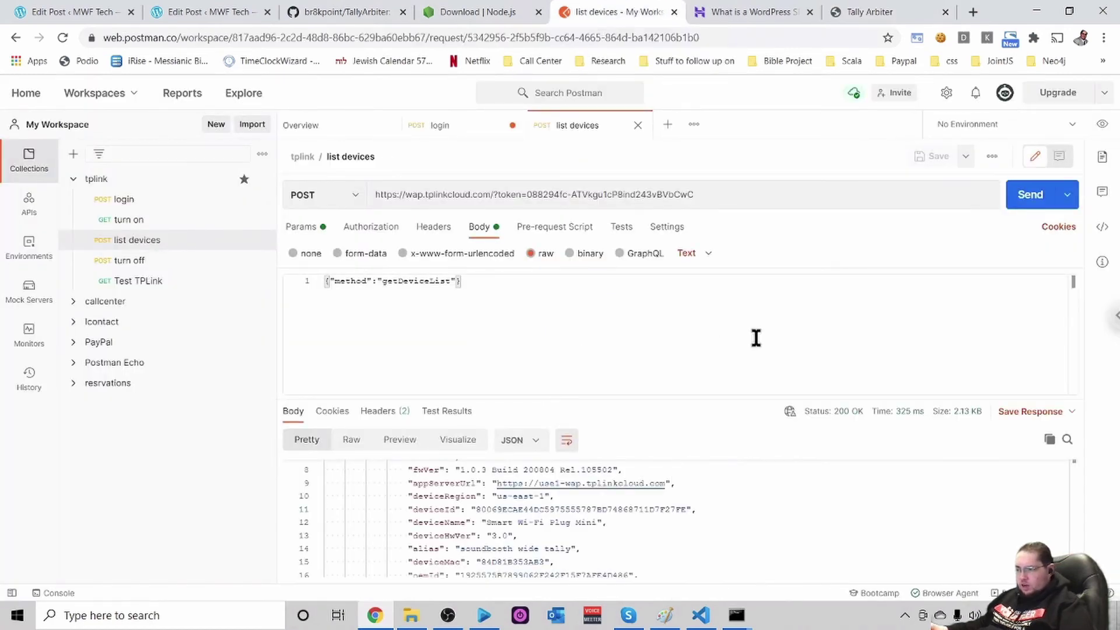
Copy the cloud server hostname from appServerUrl in Postman's response and return to Tally Arbiter
{"action": "left_click", "coordinate": [671, 484]}
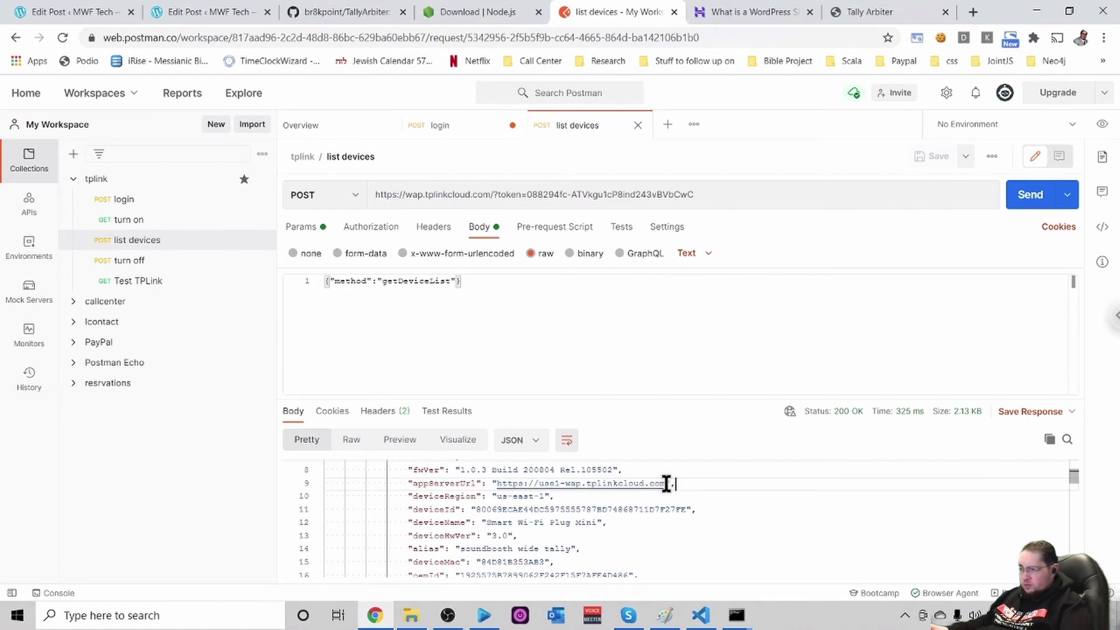
{"action": "left_click_drag", "start_coordinate": [671, 484], "coordinate": [538, 484]}
{"action": "key", "text": "ctrl+c"}
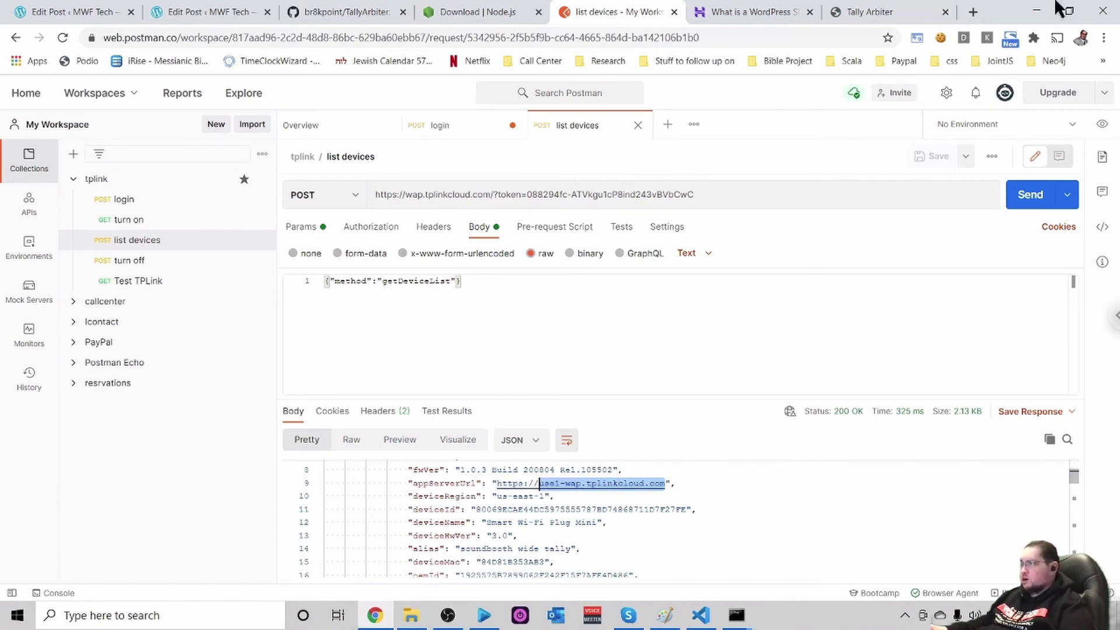
{"action": "left_click", "coordinate": [870, 11]}
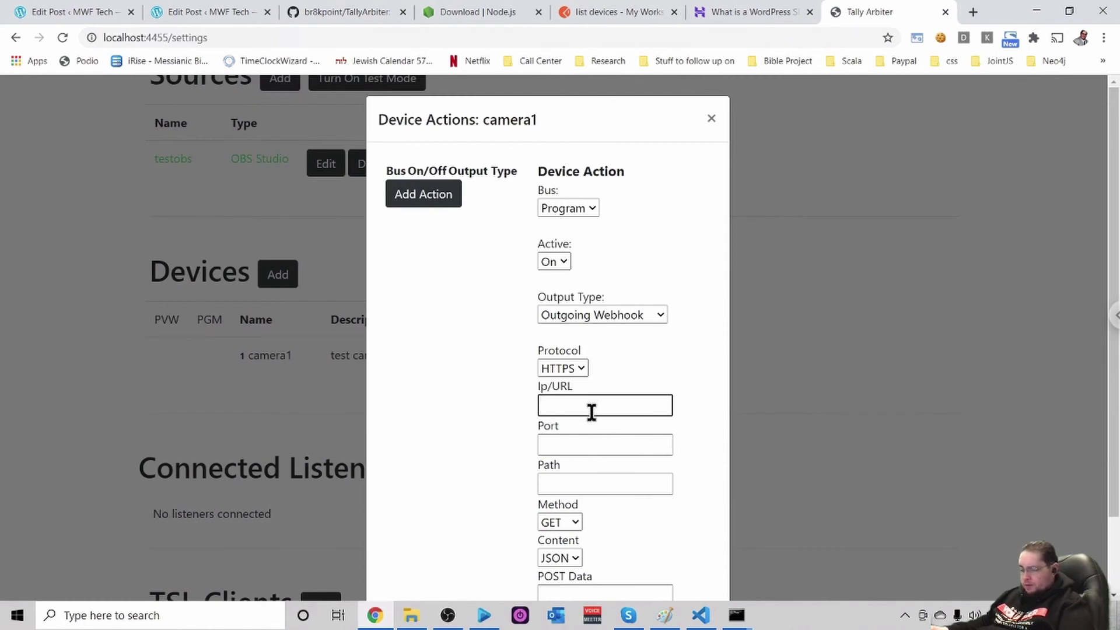
Paste use1-wap.tplinkcloud.com into the webhook Ip/URL field and append '?toke='
{"action": "key", "text": "ctrl+v"}
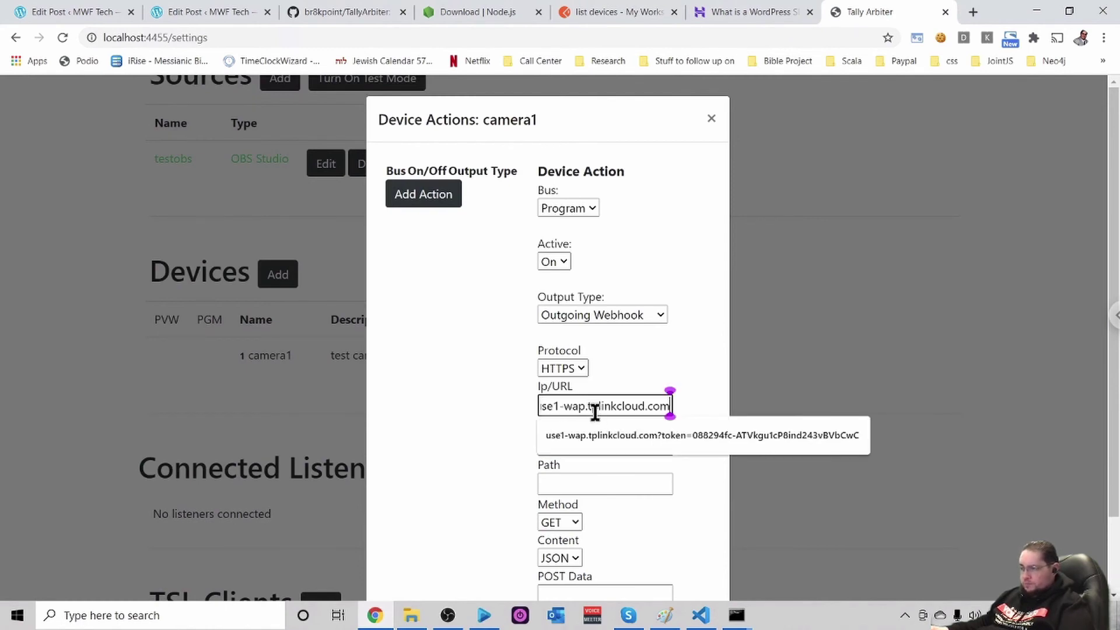
{"action": "left_click", "coordinate": [678, 368]}
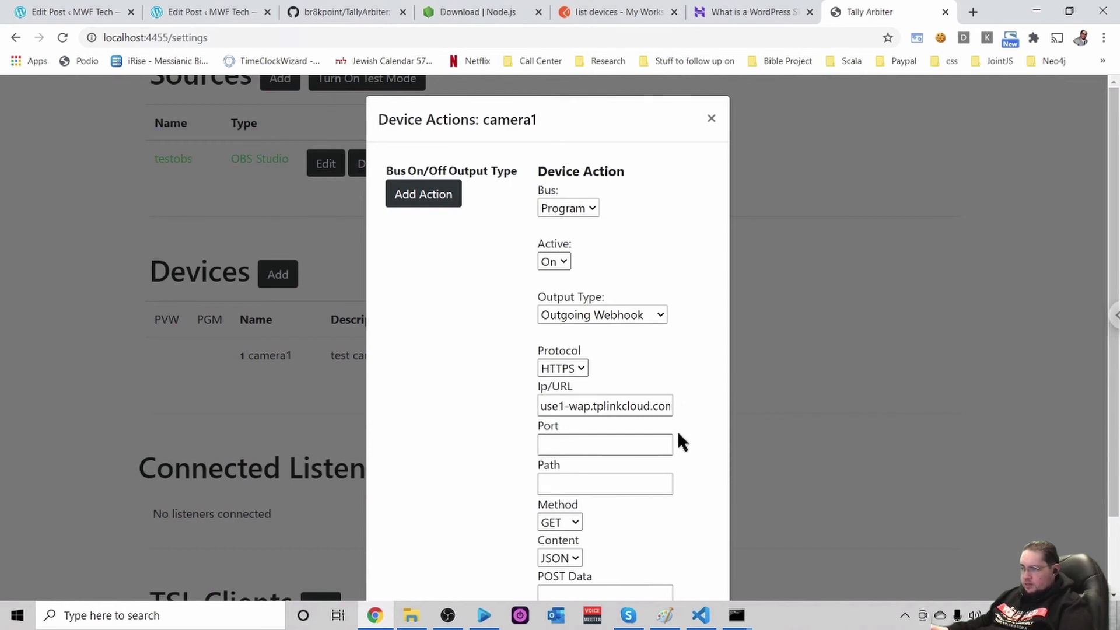
{"action": "left_click", "coordinate": [652, 407]}
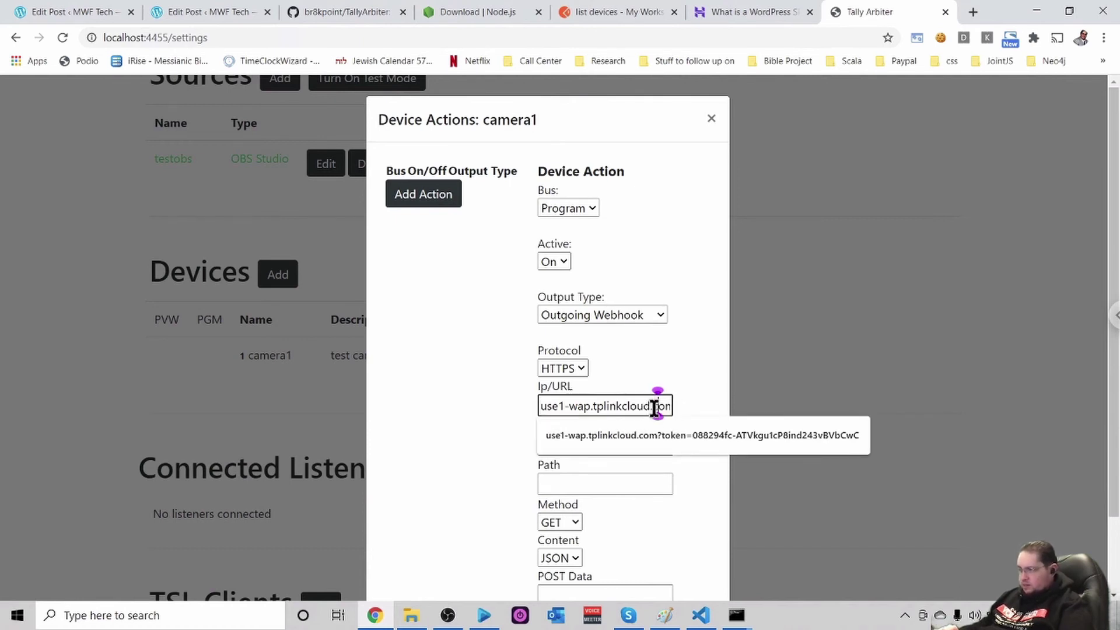
{"action": "key", "text": "End"}
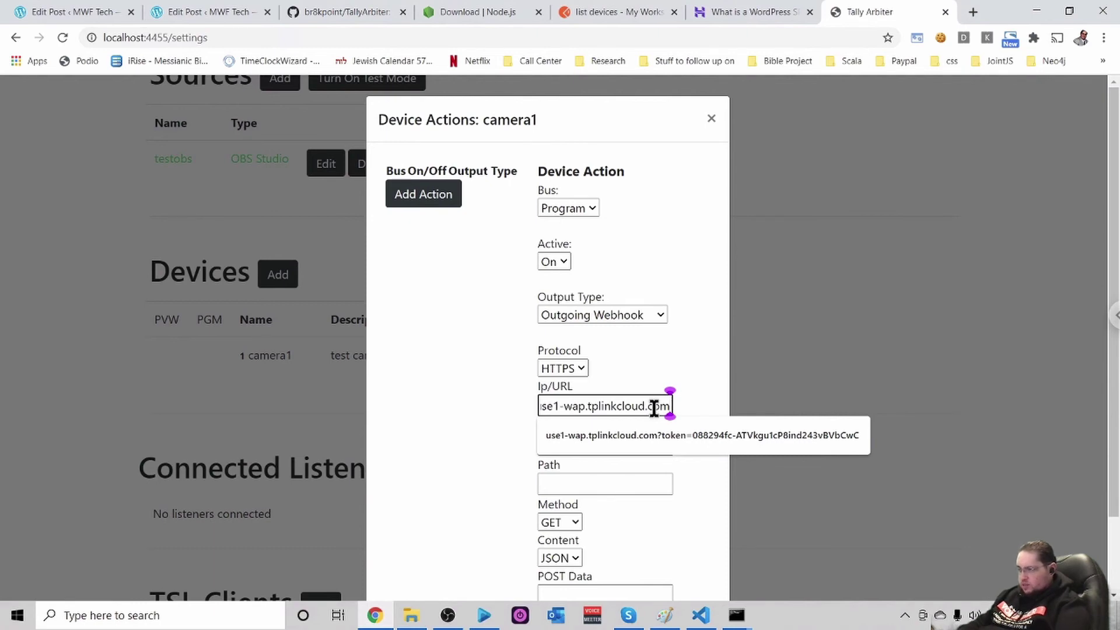
{"action": "type", "text": "?"}
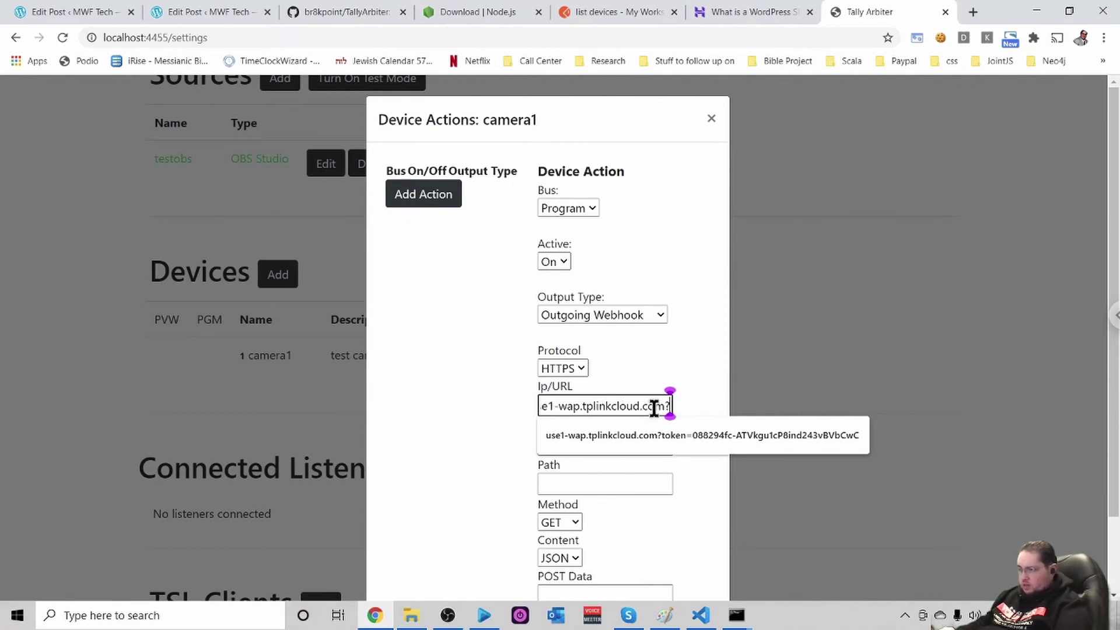
{"action": "type", "text": "toke="}
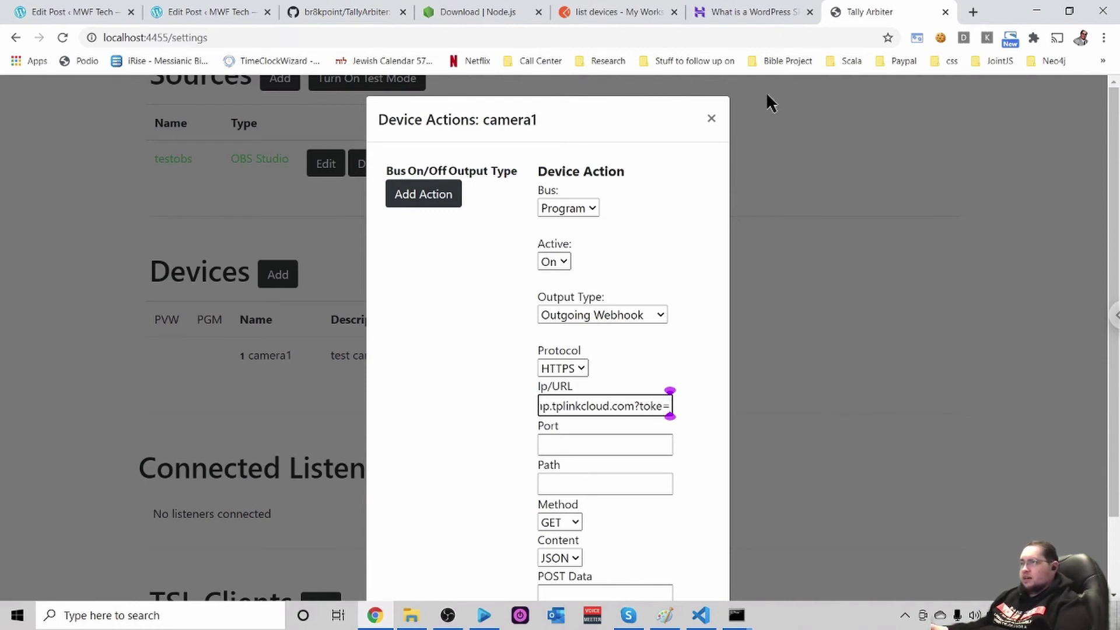
Copy the access token from Postman's list devices request URL and return to Tally Arbiter
{"action": "left_click", "coordinate": [599, 13]}
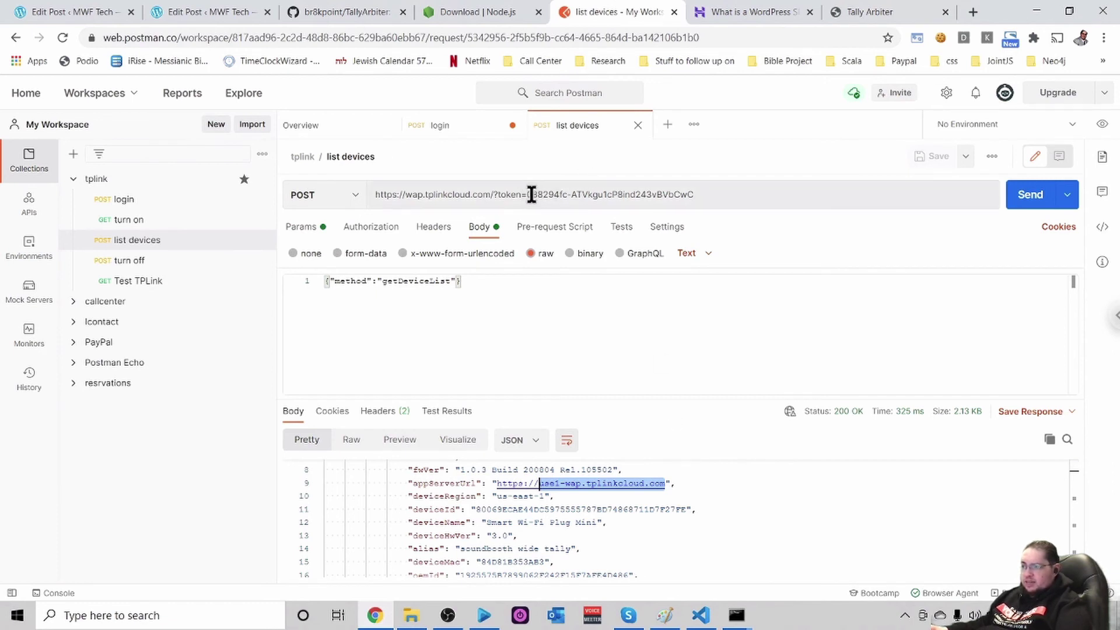
{"action": "left_click_drag", "start_coordinate": [618, 194], "coordinate": [527, 195]}
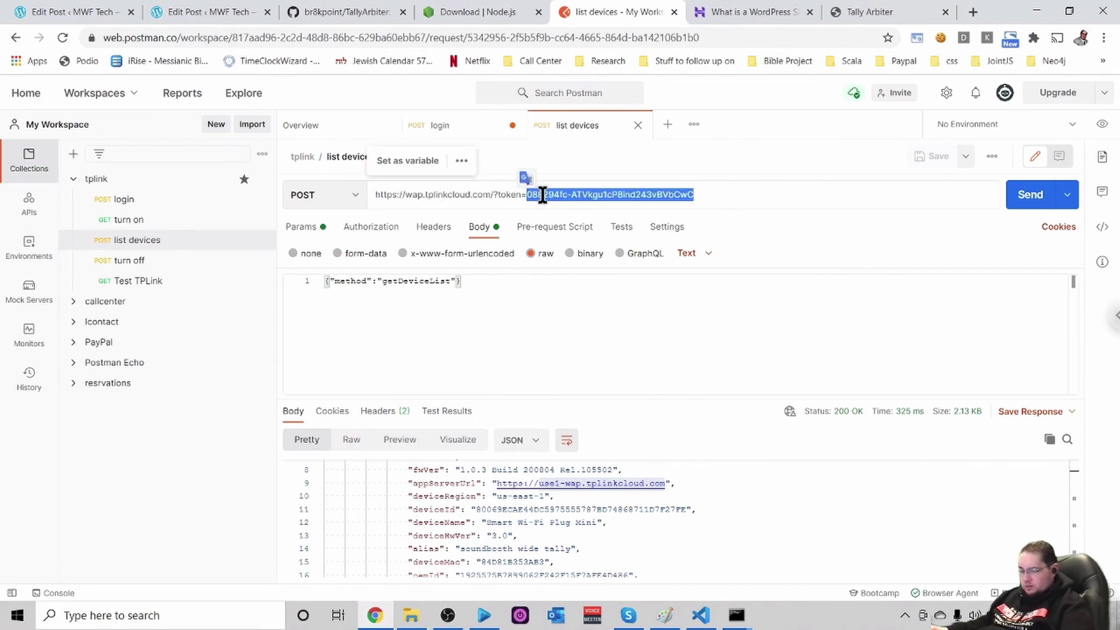
{"action": "key", "text": "ctrl+9"}
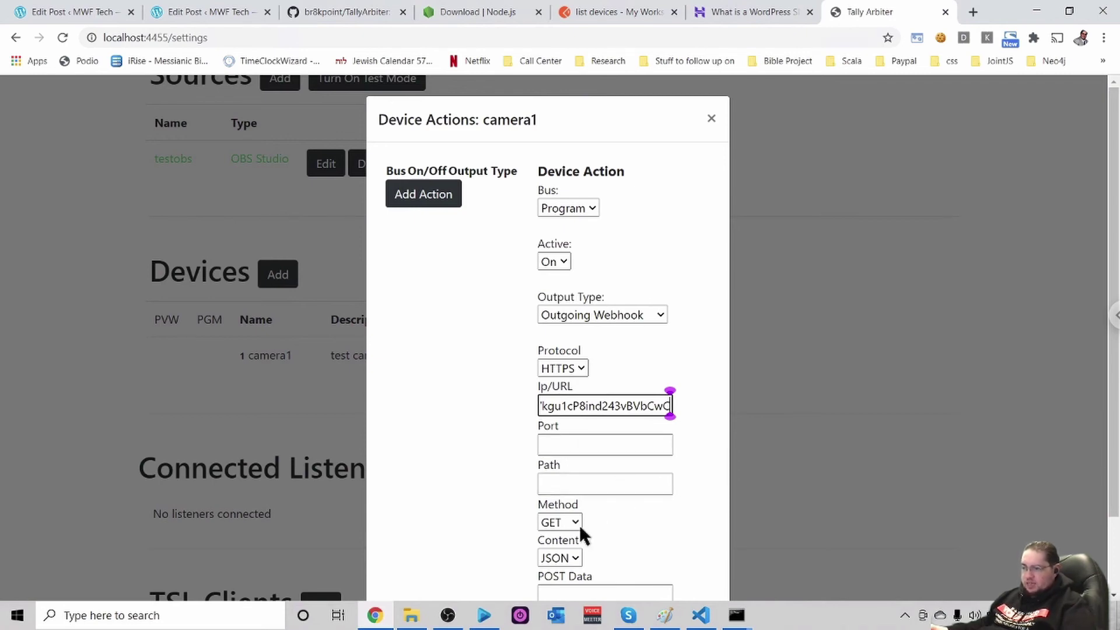
Set the camera1 webhook's request method to POST, then bring up the WordPress tutorial
{"action": "scroll", "coordinate": [676, 505], "scroll_direction": "down", "scroll_amount": 1}
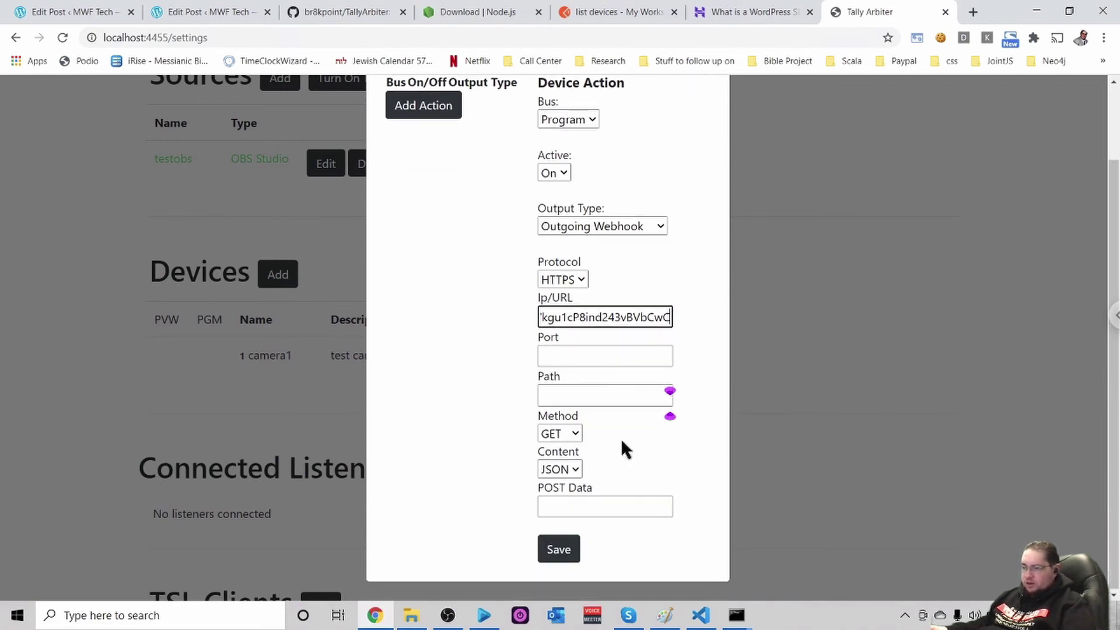
{"action": "left_click", "coordinate": [577, 431]}
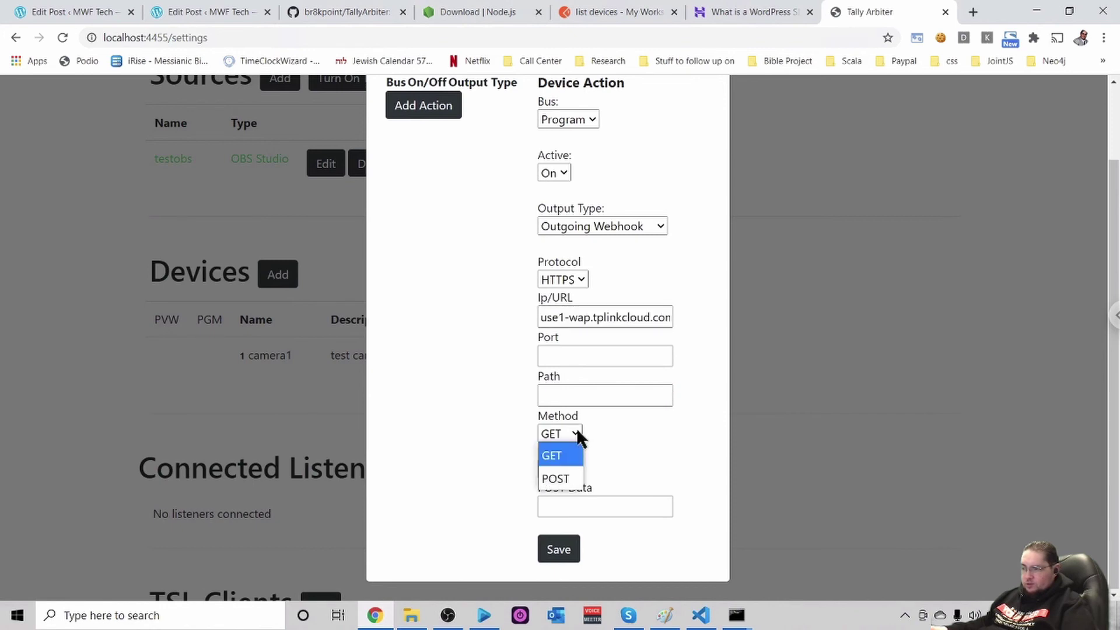
{"action": "left_click", "coordinate": [554, 478]}
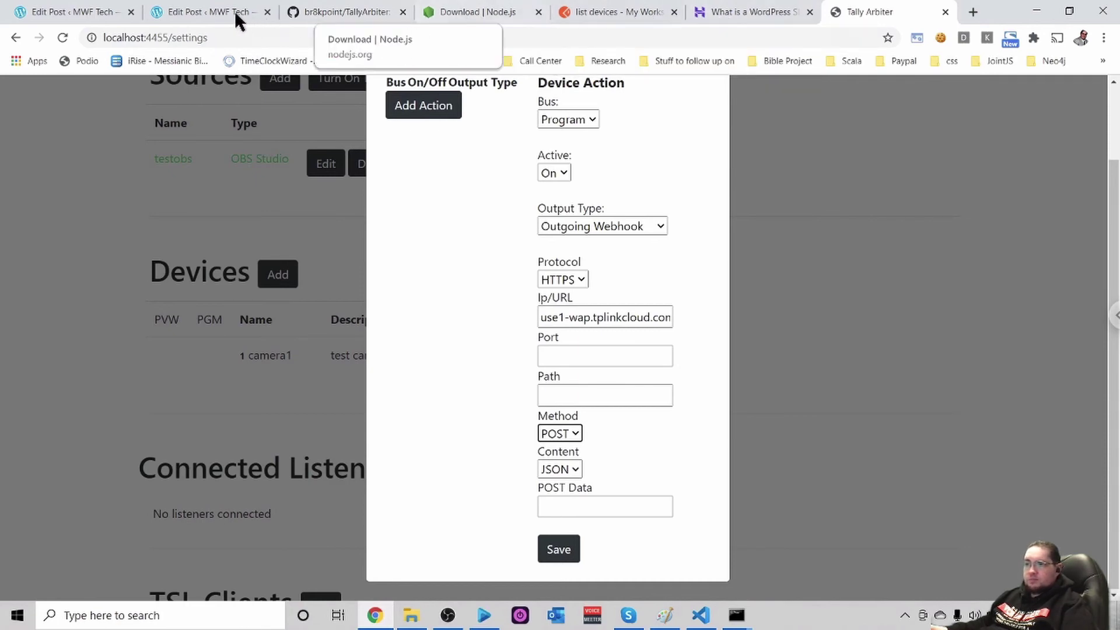
{"action": "left_click", "coordinate": [201, 14]}
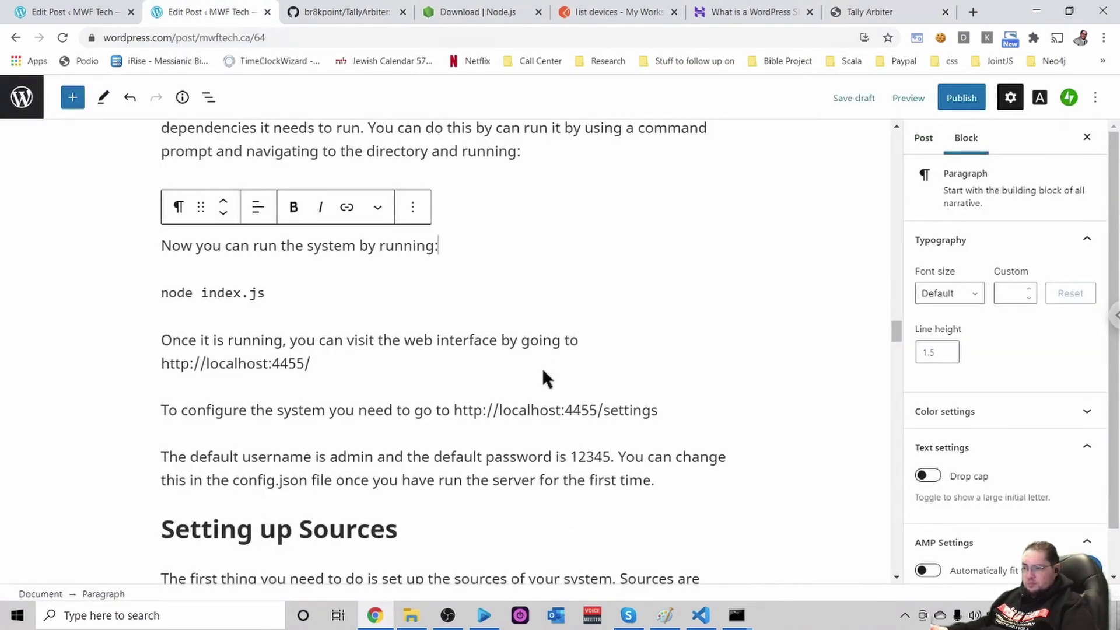
Copy the Program ON passthrough JSON from the WordPress tutorial and return to Tally Arbiter
{"action": "scroll", "coordinate": [542, 373], "scroll_direction": "down", "scroll_amount": 5}
{"action": "scroll", "coordinate": [543, 373], "scroll_direction": "down", "scroll_amount": 15}
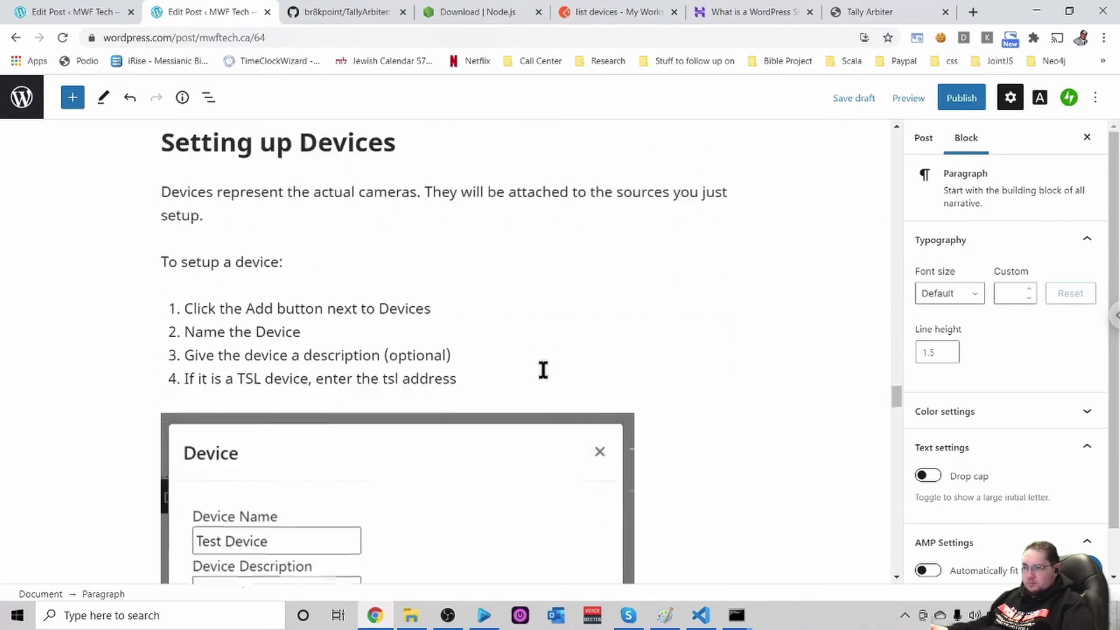
{"action": "scroll", "coordinate": [543, 373], "scroll_direction": "down", "scroll_amount": 15}
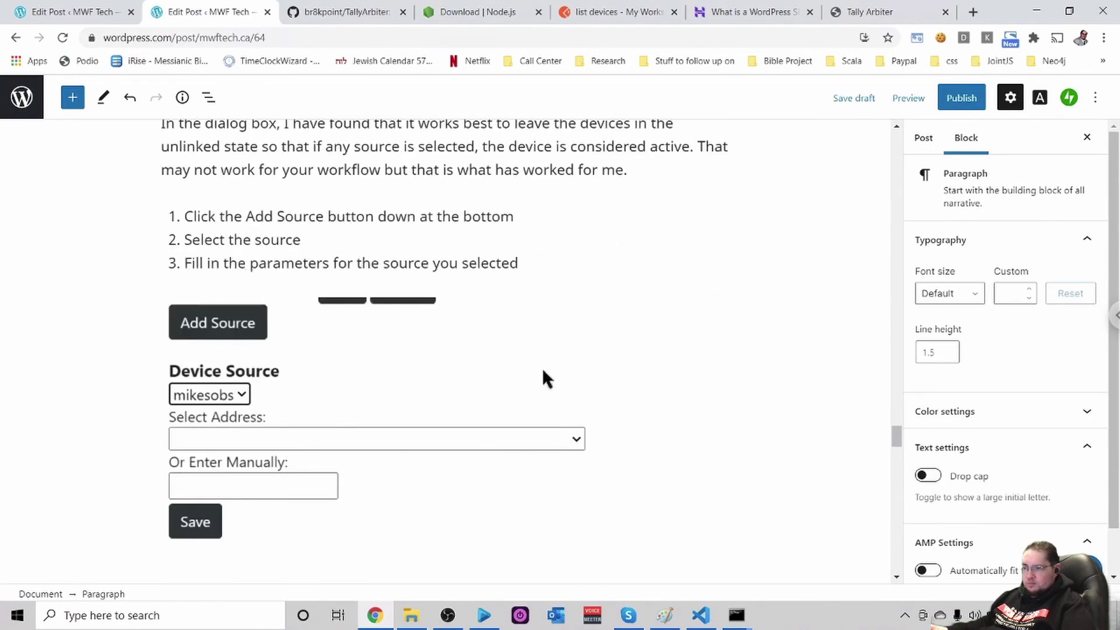
{"action": "scroll", "coordinate": [542, 369], "scroll_direction": "down", "scroll_amount": 6}
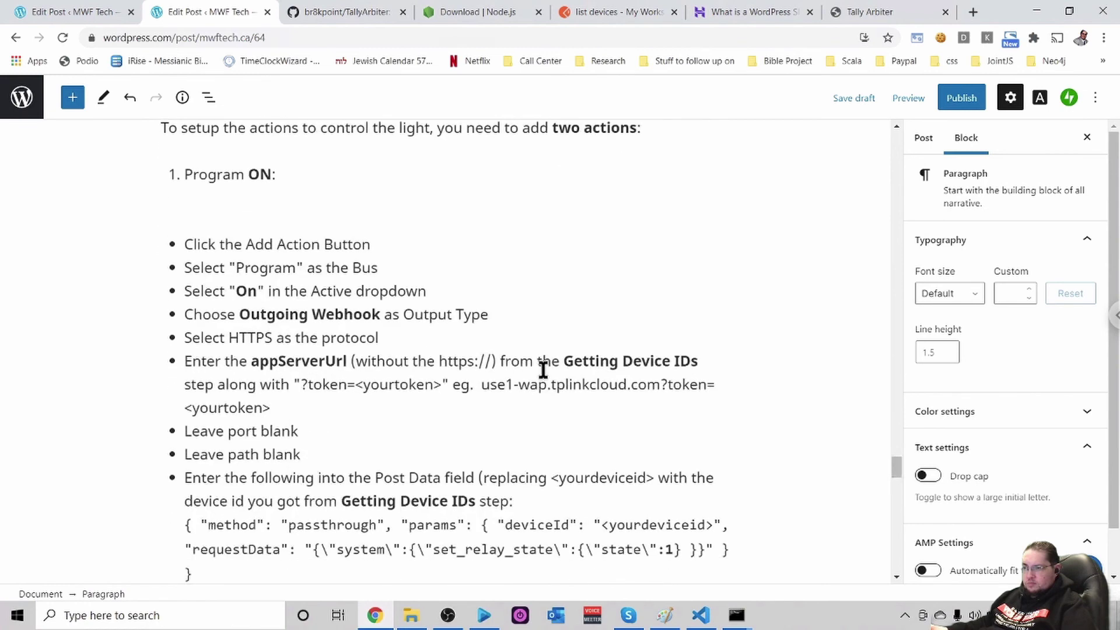
{"action": "scroll", "coordinate": [542, 371], "scroll_direction": "down", "scroll_amount": 2}
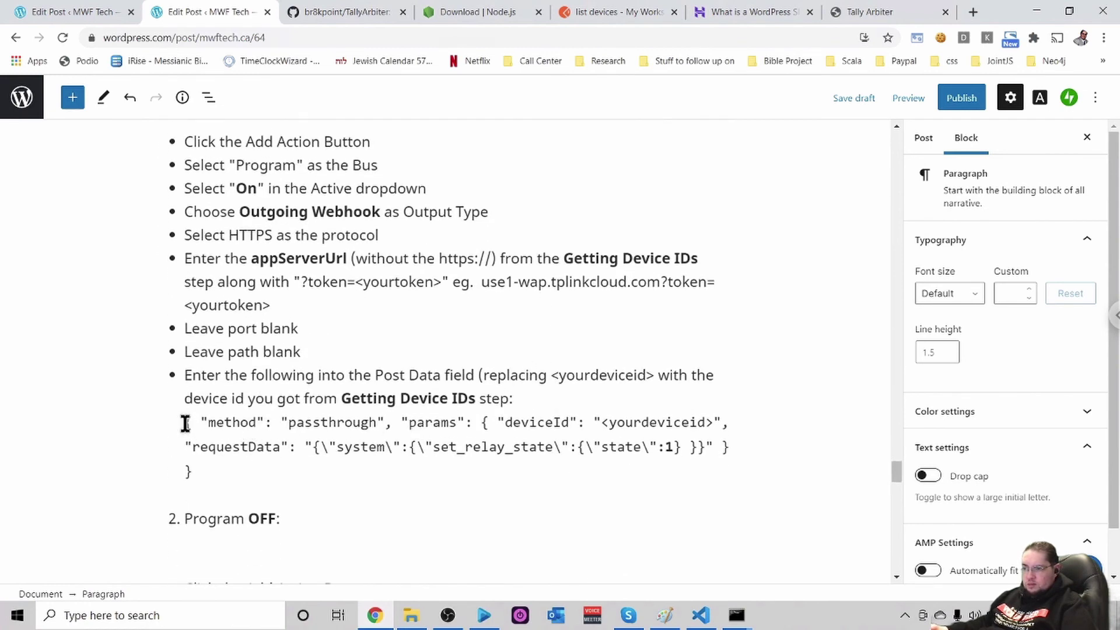
{"action": "left_click_drag", "start_coordinate": [190, 425], "coordinate": [216, 464]}
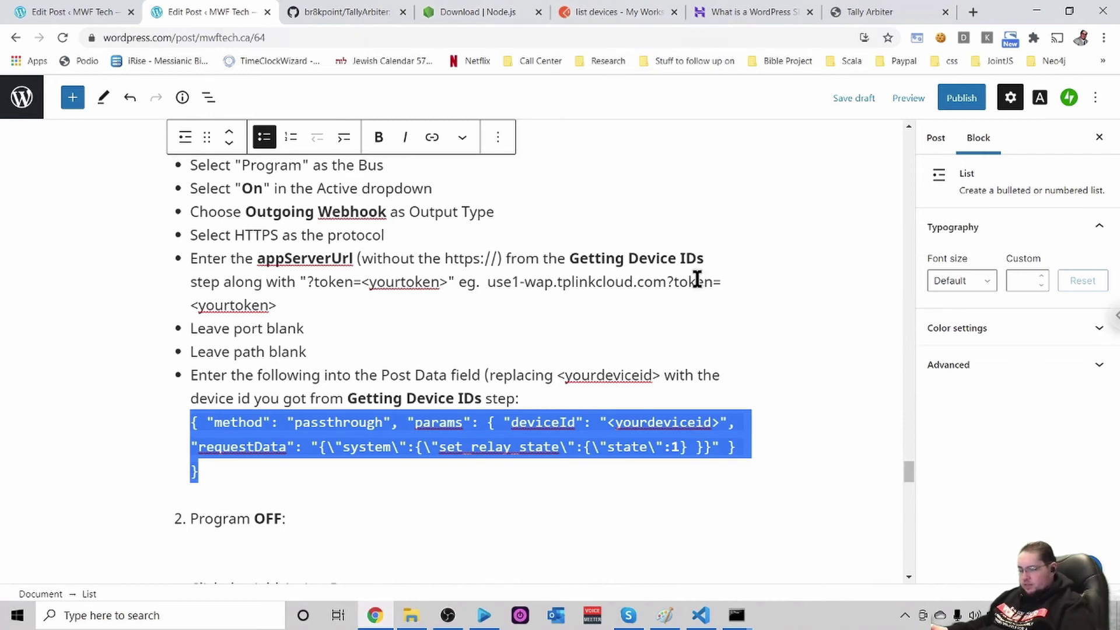
{"action": "left_click", "coordinate": [873, 11]}
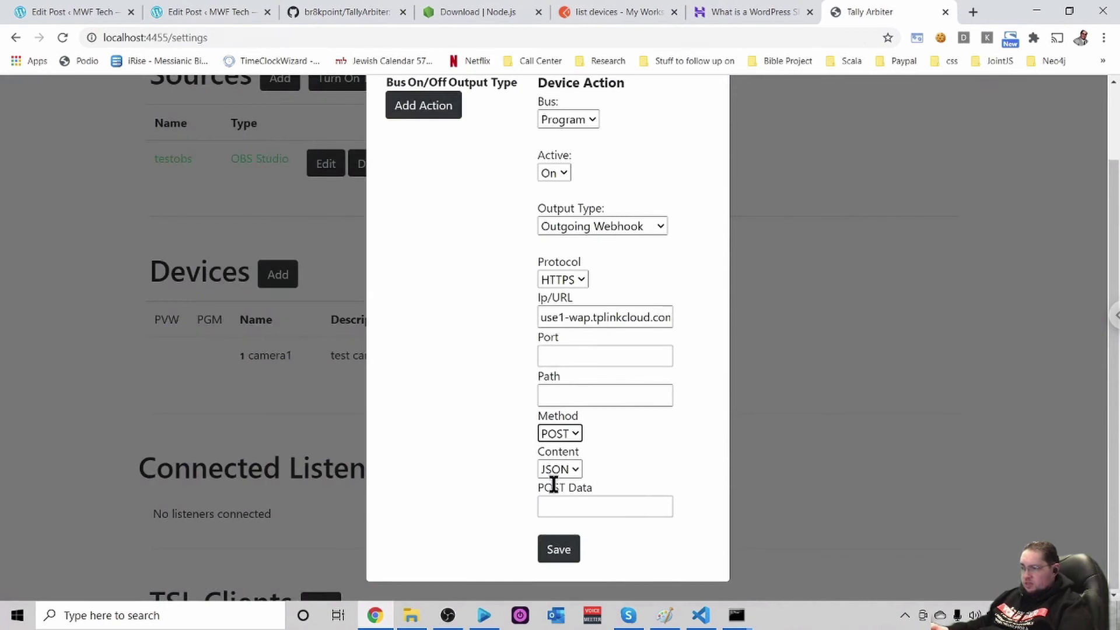
Paste the set_relay_state passthrough JSON into the action's POST Data field
{"action": "left_click", "coordinate": [569, 506]}
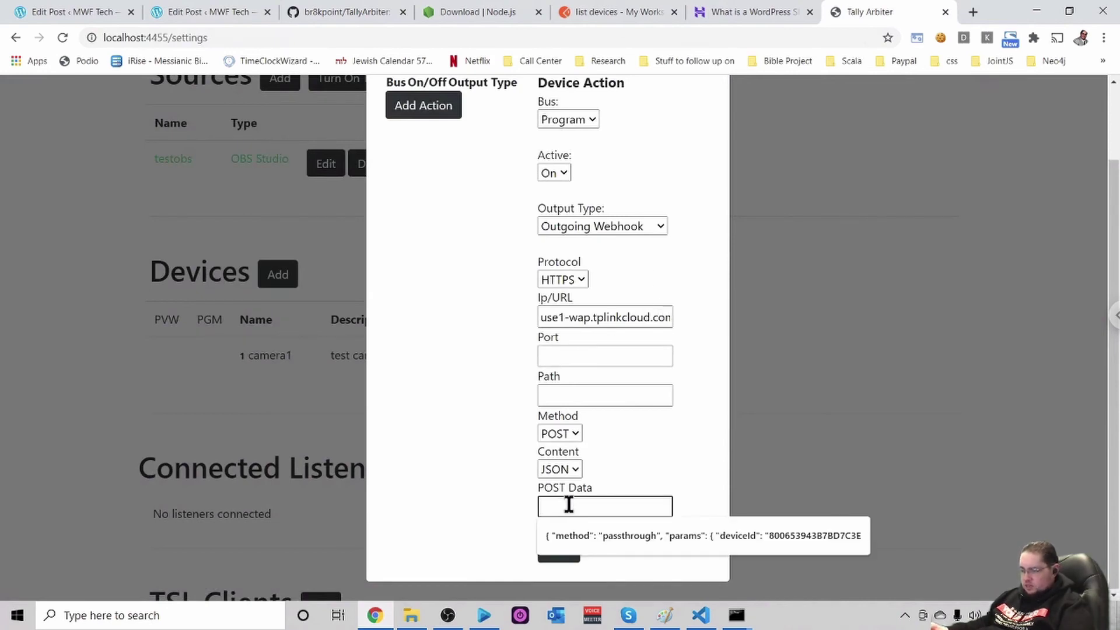
{"action": "key", "text": "ctrl+v"}
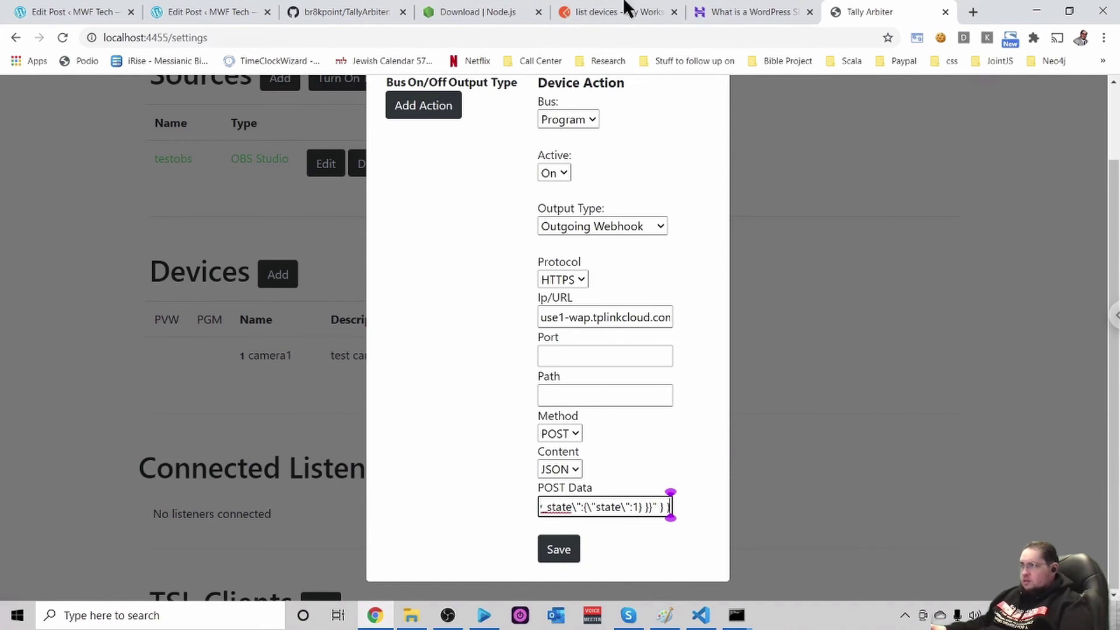
{"action": "left_click", "coordinate": [600, 6]}
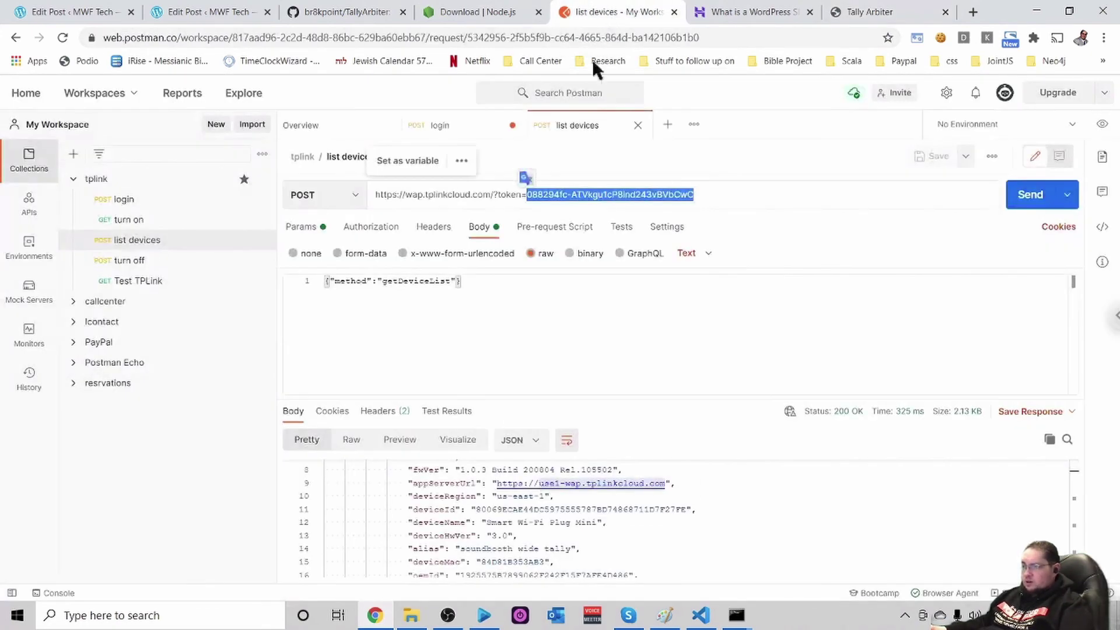
Pick out the smart plug's deviceId in Postman's list devices response and return to Tally Arbiter
{"action": "scroll", "coordinate": [713, 531], "scroll_direction": "down", "scroll_amount": 1}
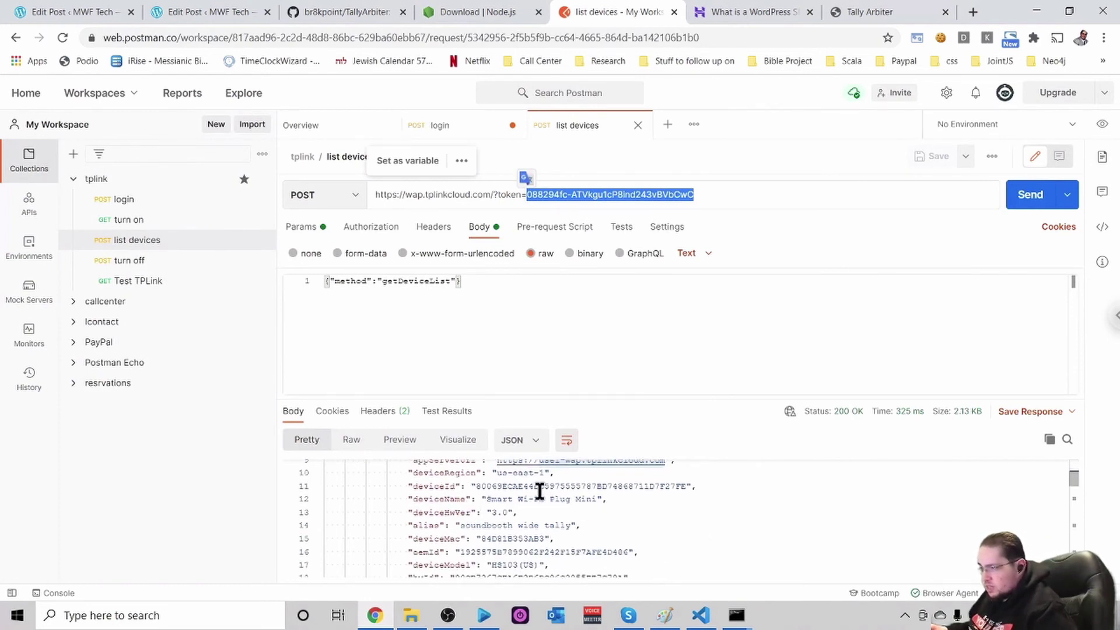
{"action": "scroll", "coordinate": [540, 493], "scroll_direction": "up", "scroll_amount": 1}
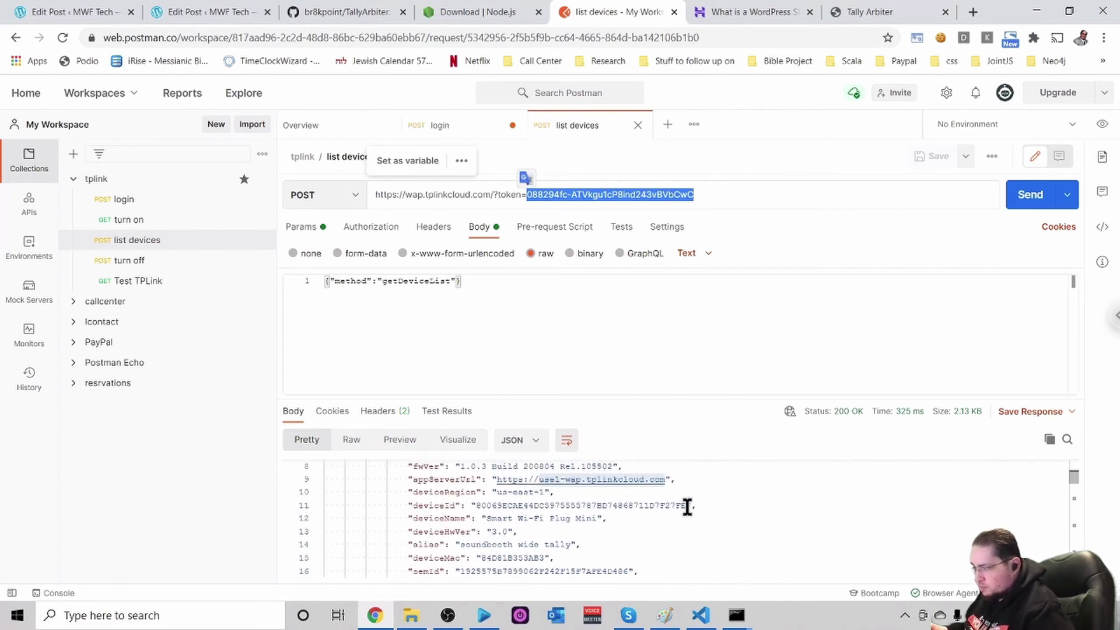
{"action": "left_click_drag", "start_coordinate": [687, 506], "coordinate": [474, 507]}
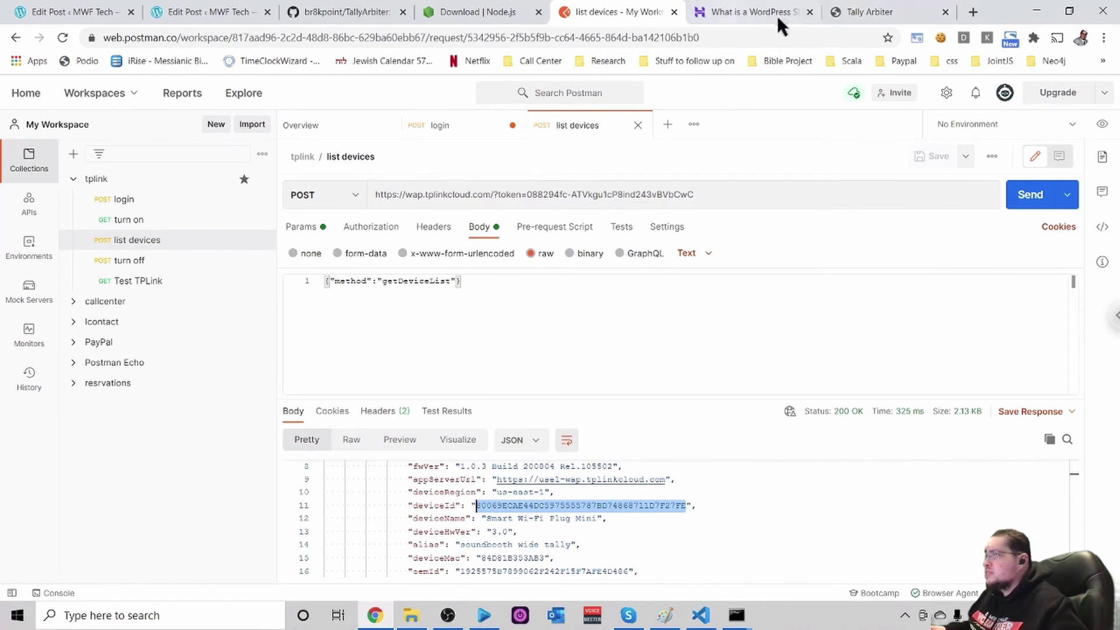
{"action": "left_click", "coordinate": [870, 10]}
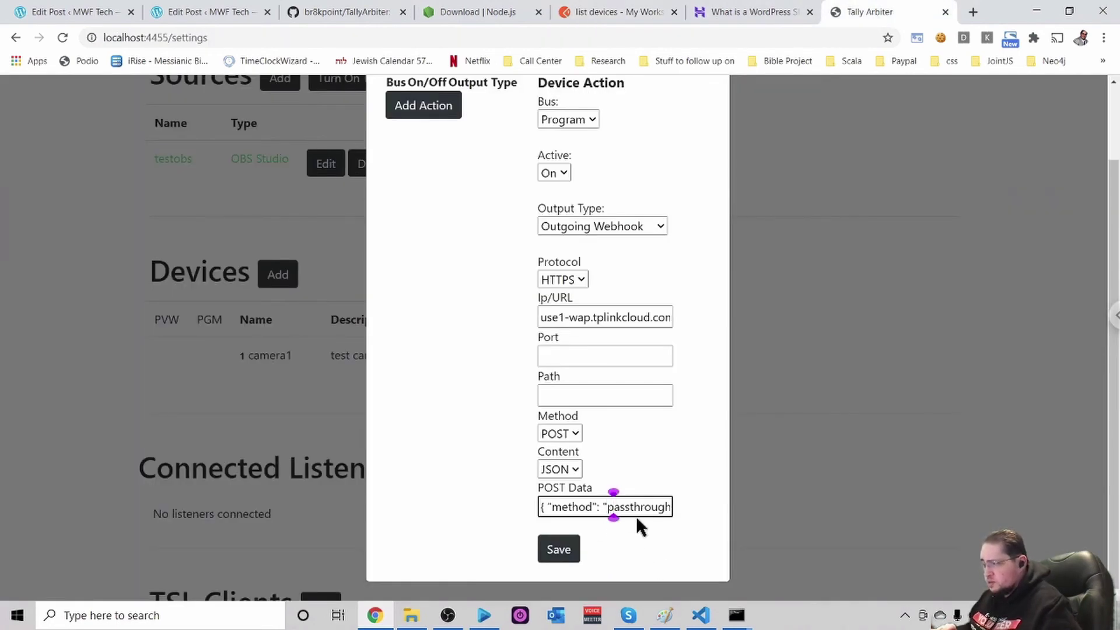
Replace <yourdeviceid> in camera1's POST Data with the real device ID and save the Program On action
{"action": "key", "text": "Right"}
{"action": "key", "text": "Right"}
{"action": "key", "text": "Right"}
{"action": "key", "text": "Right"}
{"action": "key", "text": "Right"}
{"action": "key", "text": "Right"}
{"action": "key", "text": "Right"}
{"action": "key", "text": "Right"}
{"action": "key", "text": "Right"}
{"action": "key", "text": "Right"}
{"action": "key", "text": "Right"}
{"action": "key", "text": "Right"}
{"action": "key", "text": "Right"}
{"action": "key", "text": "Right"}
{"action": "key", "text": "Right"}
{"action": "key", "text": "Right"}
{"action": "key", "text": "Right"}
{"action": "key", "text": "Right"}
{"action": "key", "text": "Right"}
{"action": "key", "text": "Right"}
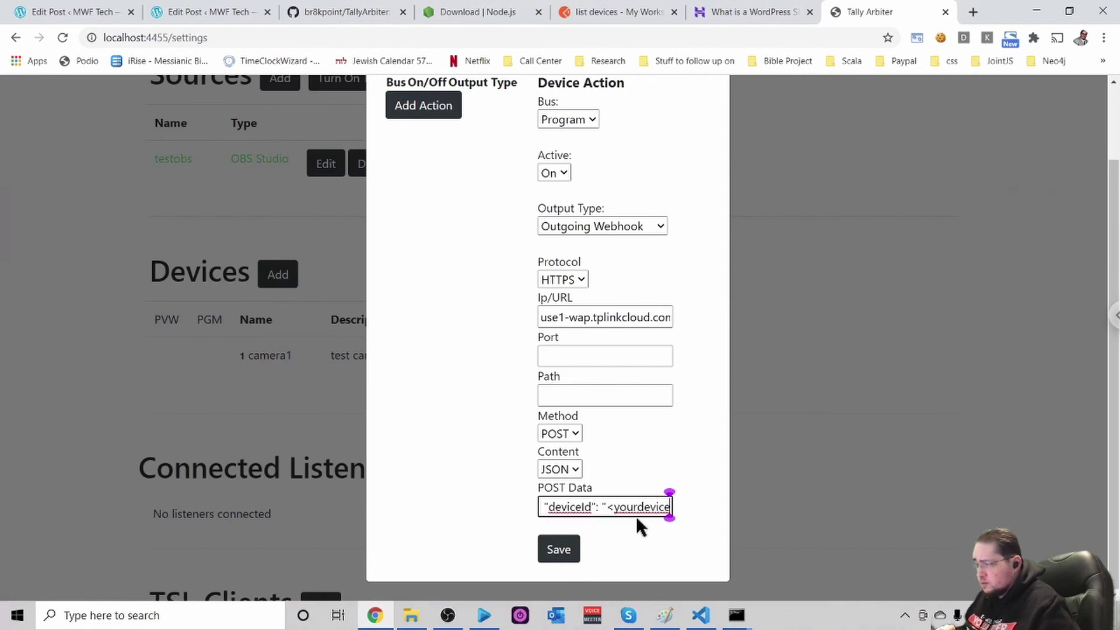
{"action": "key", "text": "Right"}
{"action": "key", "text": "Right"}
{"action": "key", "text": "Right"}
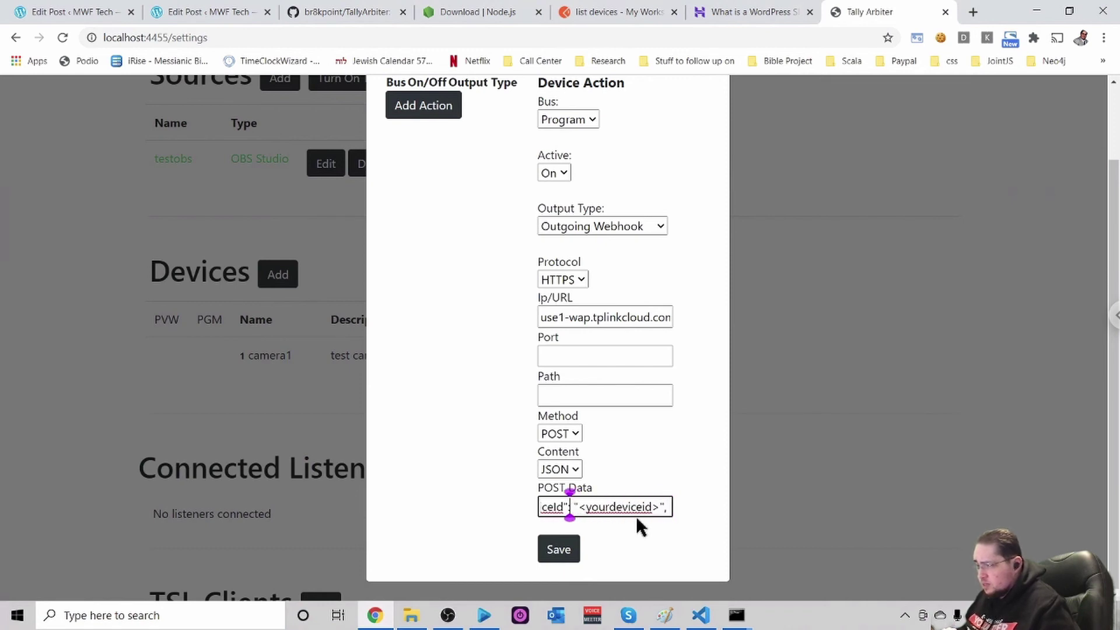
{"action": "key", "text": "Right"}
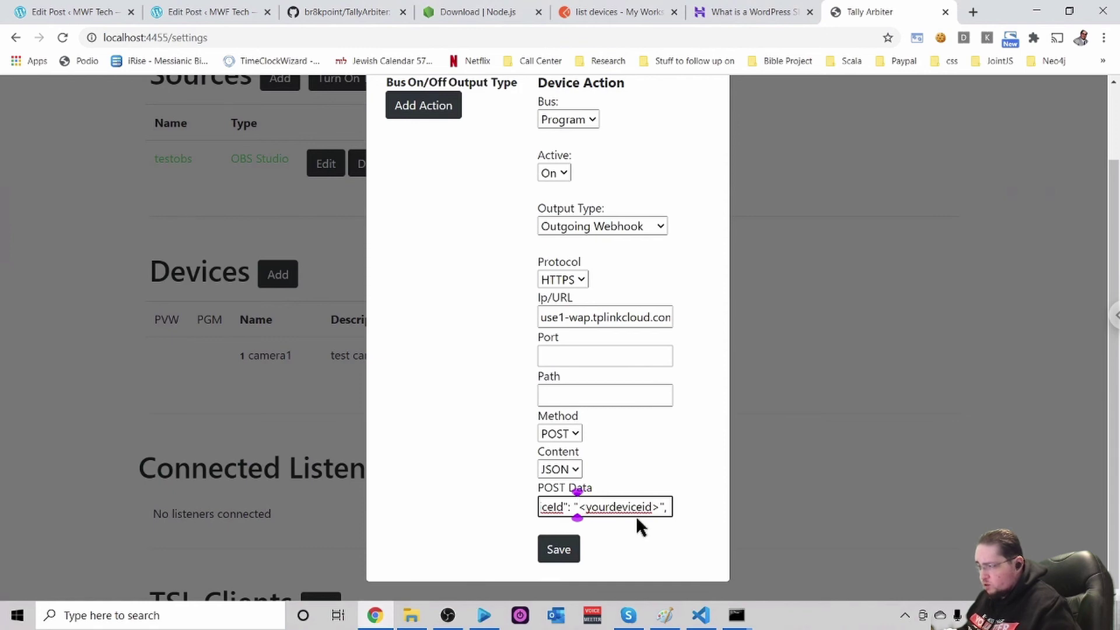
{"action": "key", "text": "shift+Right"}
{"action": "key", "text": "shift+Right"}
{"action": "key", "text": "shift+Right"}
{"action": "key", "text": "shift+Right"}
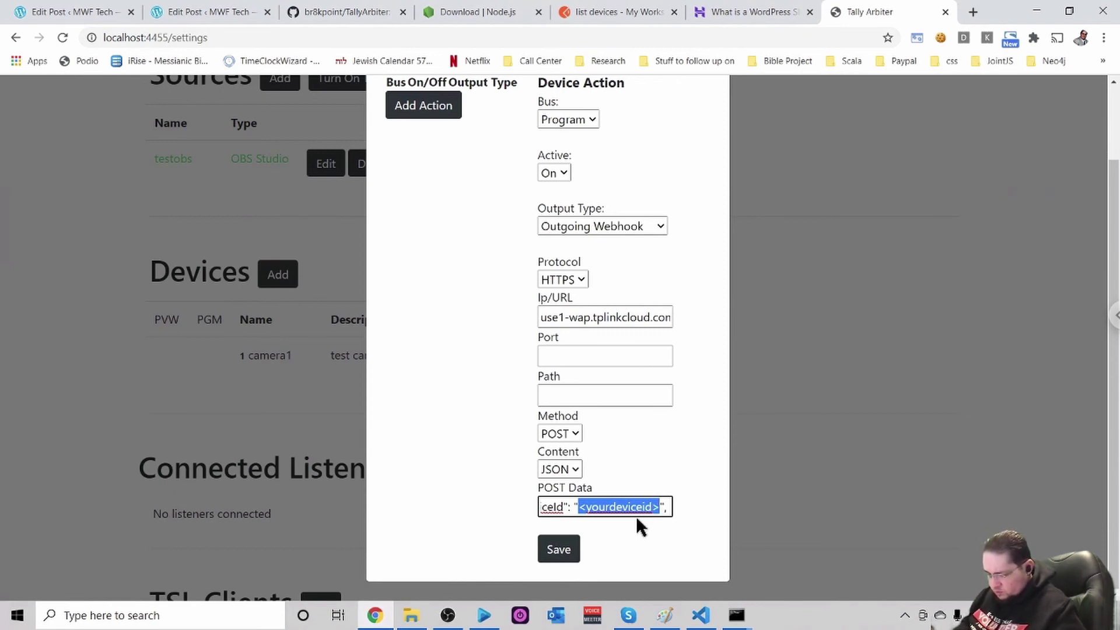
{"action": "key", "text": "ctrl+v"}
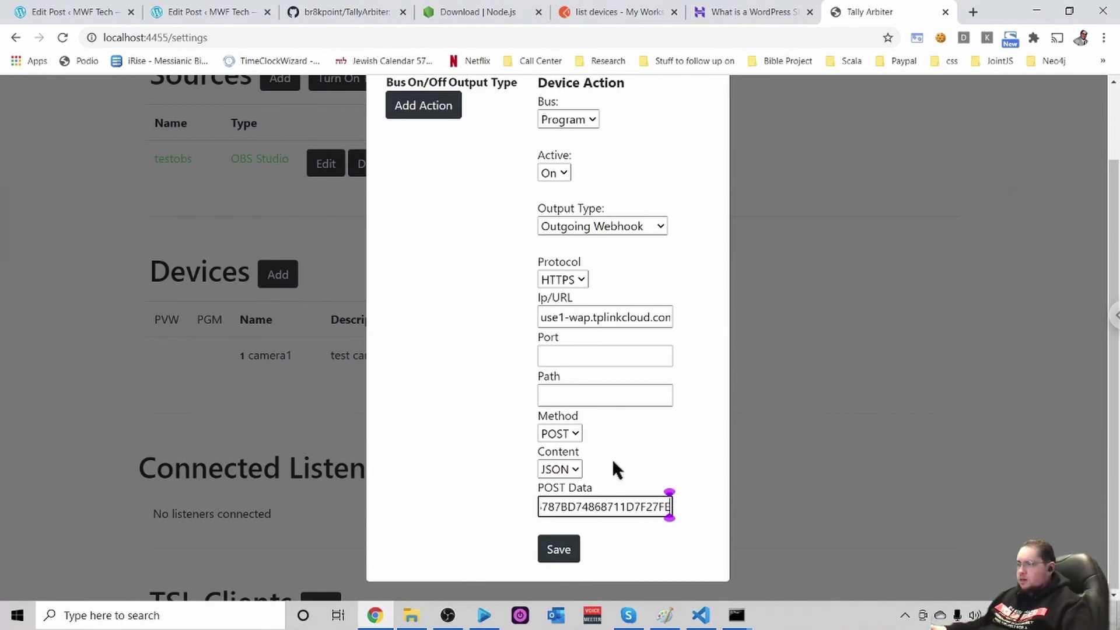
{"action": "key", "text": "Right"}
{"action": "key", "text": "Right"}
{"action": "key", "text": "Right"}
{"action": "key", "text": "Right"}
{"action": "key", "text": "Right"}
{"action": "key", "text": "Right"}
{"action": "key", "text": "Right"}
{"action": "key", "text": "Right"}
{"action": "key", "text": "Right"}
{"action": "key", "text": "Right"}
{"action": "key", "text": "Right"}
{"action": "key", "text": "Right"}
{"action": "key", "text": "Right"}
{"action": "key", "text": "Right"}
{"action": "key", "text": "Right"}
{"action": "key", "text": "Right"}
{"action": "key", "text": "Right"}
{"action": "key", "text": "Right"}
{"action": "key", "text": "Right"}
{"action": "key", "text": "Right"}
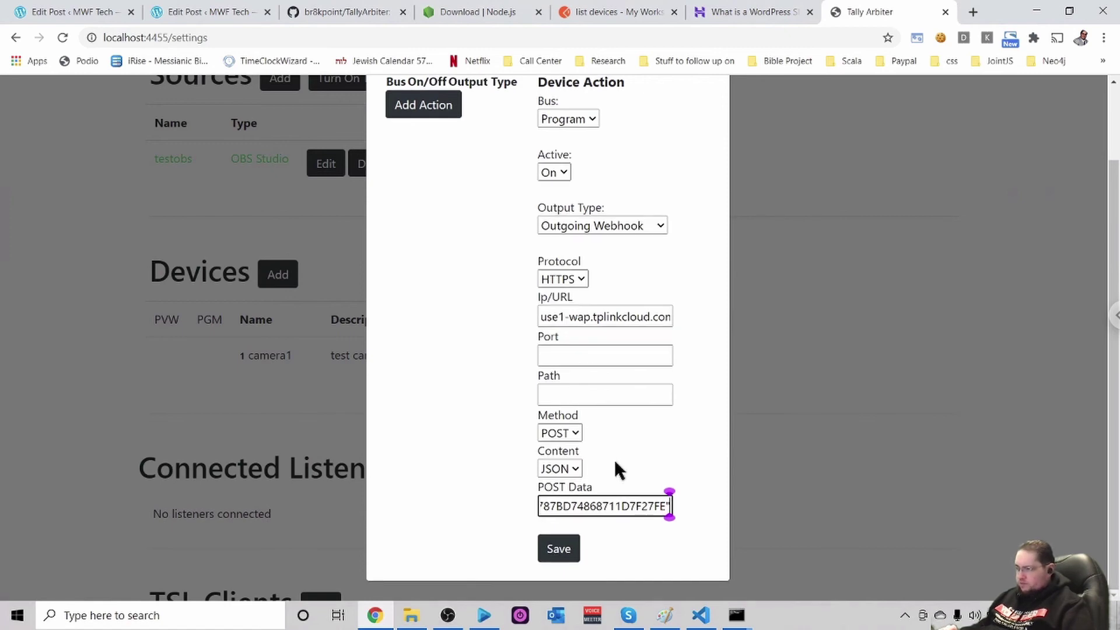
{"action": "key", "text": "Right"}
{"action": "key", "text": "Right"}
{"action": "key", "text": "Right"}
{"action": "key", "text": "Right"}
{"action": "key", "text": "Right"}
{"action": "key", "text": "Right"}
{"action": "key", "text": "Right"}
{"action": "key", "text": "Right"}
{"action": "key", "text": "Right"}
{"action": "key", "text": "Right"}
{"action": "key", "text": "Right"}
{"action": "key", "text": "Right"}
{"action": "key", "text": "Right"}
{"action": "key", "text": "Right"}
{"action": "key", "text": "Right"}
{"action": "key", "text": "Right"}
{"action": "key", "text": "Right"}
{"action": "key", "text": "Right"}
{"action": "key", "text": "Right"}
{"action": "key", "text": "Right"}
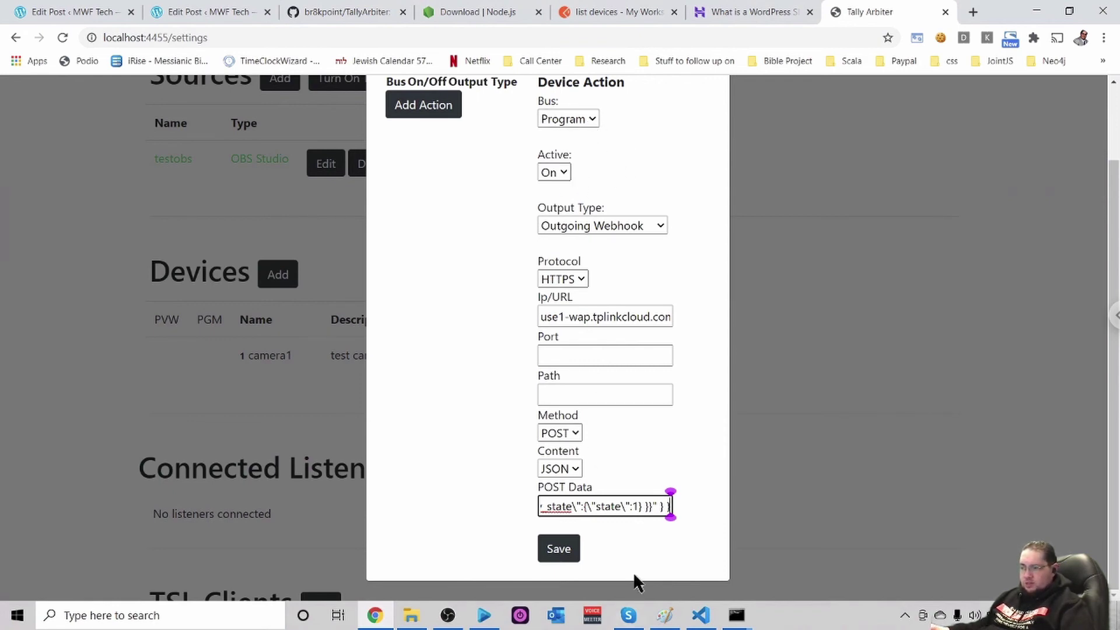
{"action": "left_click", "coordinate": [557, 556]}
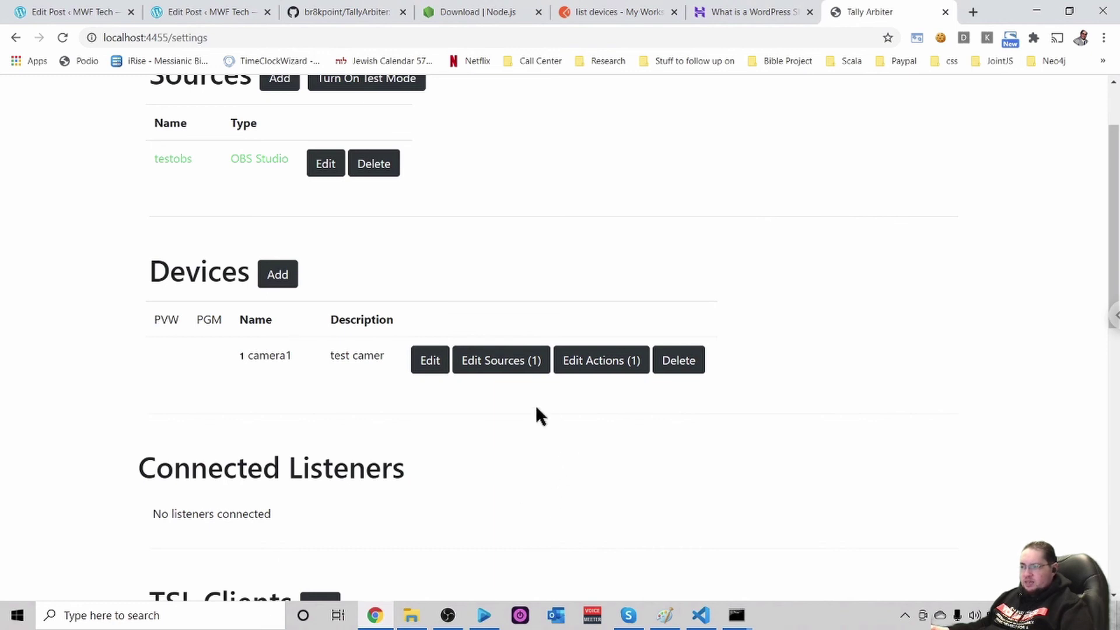
Reopen camera1's saved Program On webhook for editing and select all its POST Data text
{"action": "left_click", "coordinate": [597, 363]}
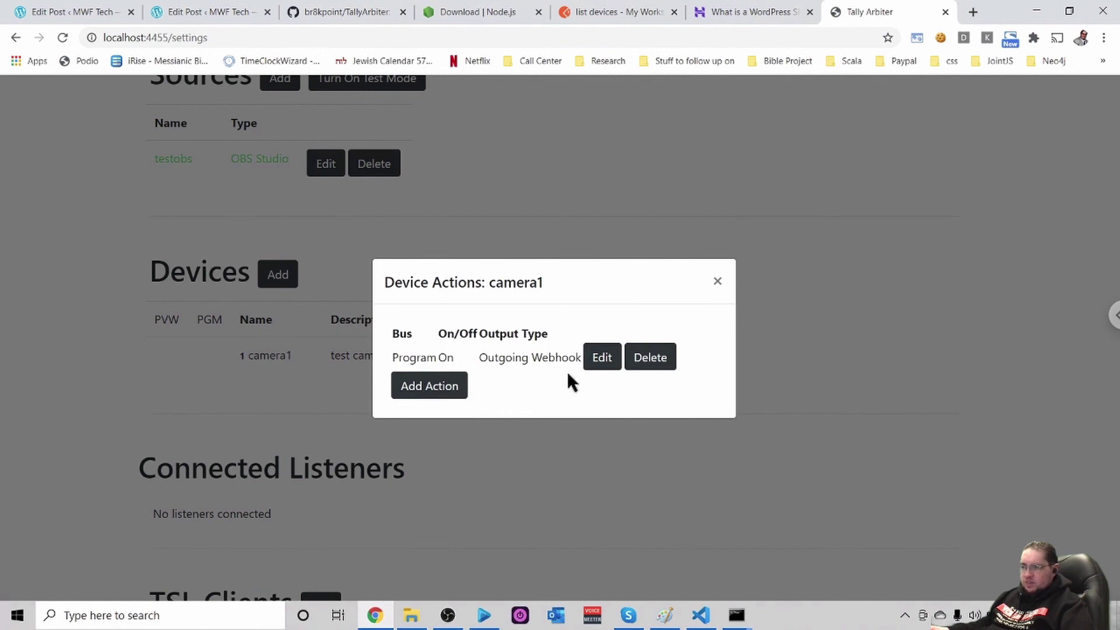
{"action": "left_click", "coordinate": [603, 362]}
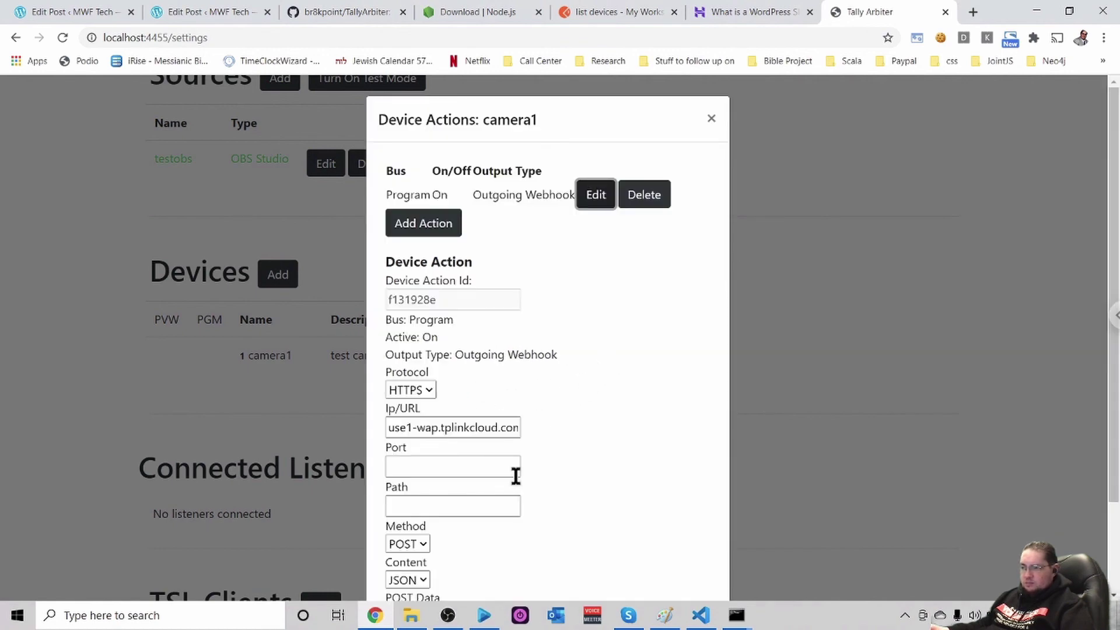
{"action": "scroll", "coordinate": [555, 470], "scroll_direction": "down", "scroll_amount": 3}
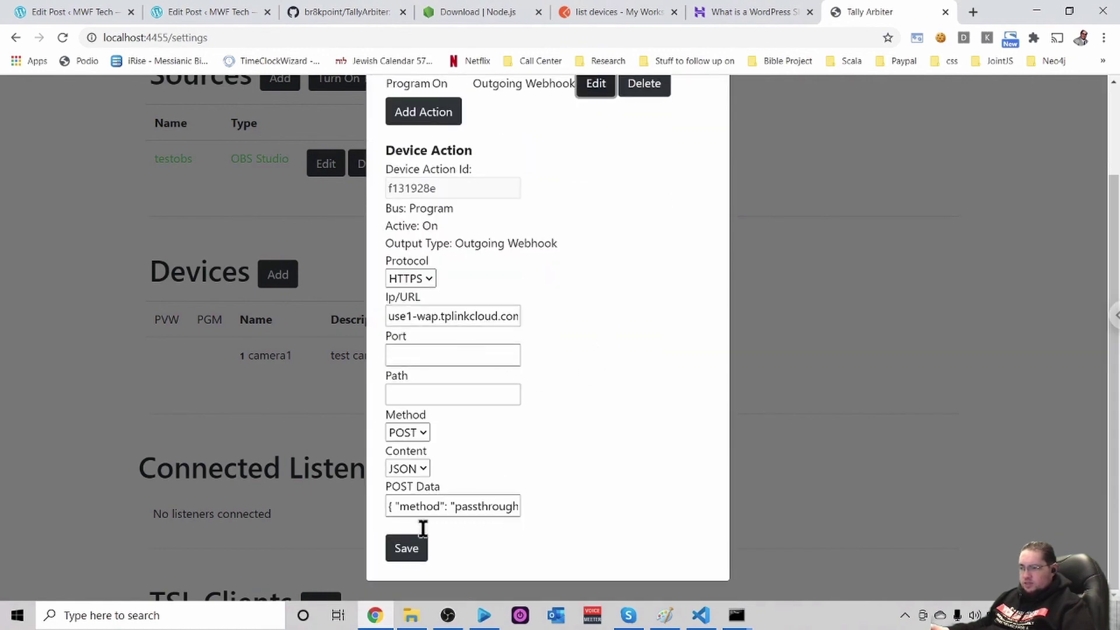
{"action": "left_click", "coordinate": [438, 505]}
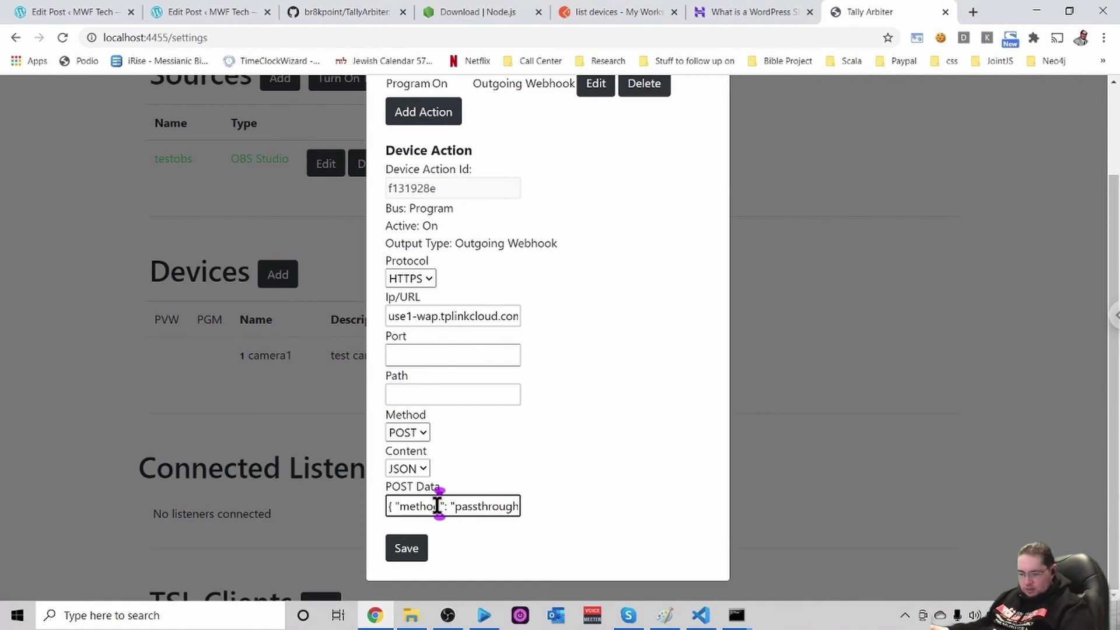
{"action": "triple_click", "coordinate": [437, 505]}
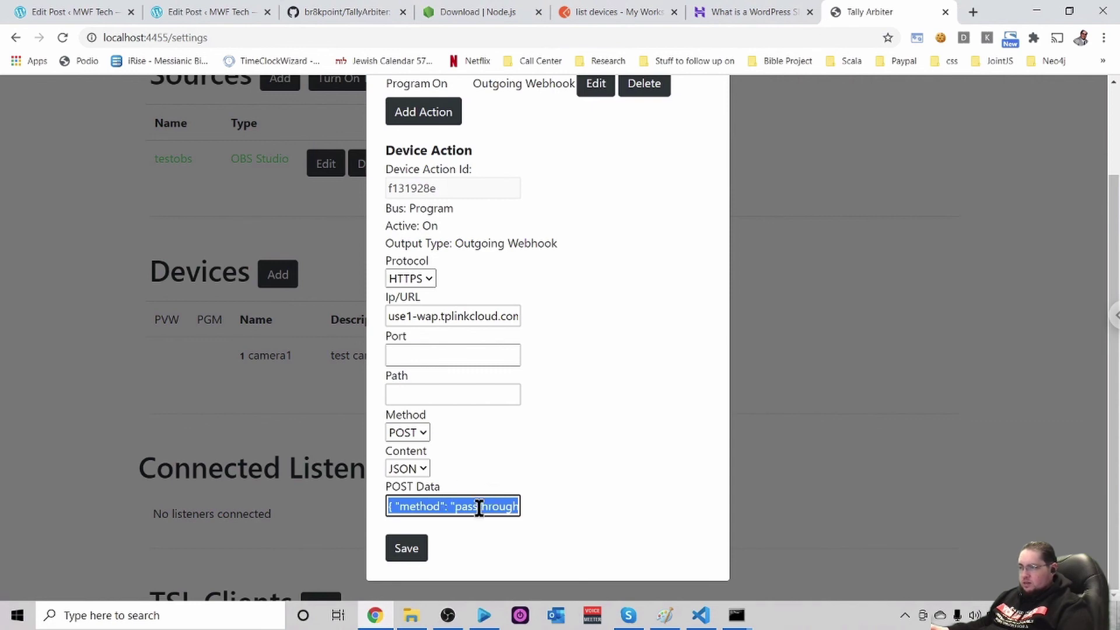
{"action": "scroll", "coordinate": [534, 463], "scroll_direction": "up", "scroll_amount": 2}
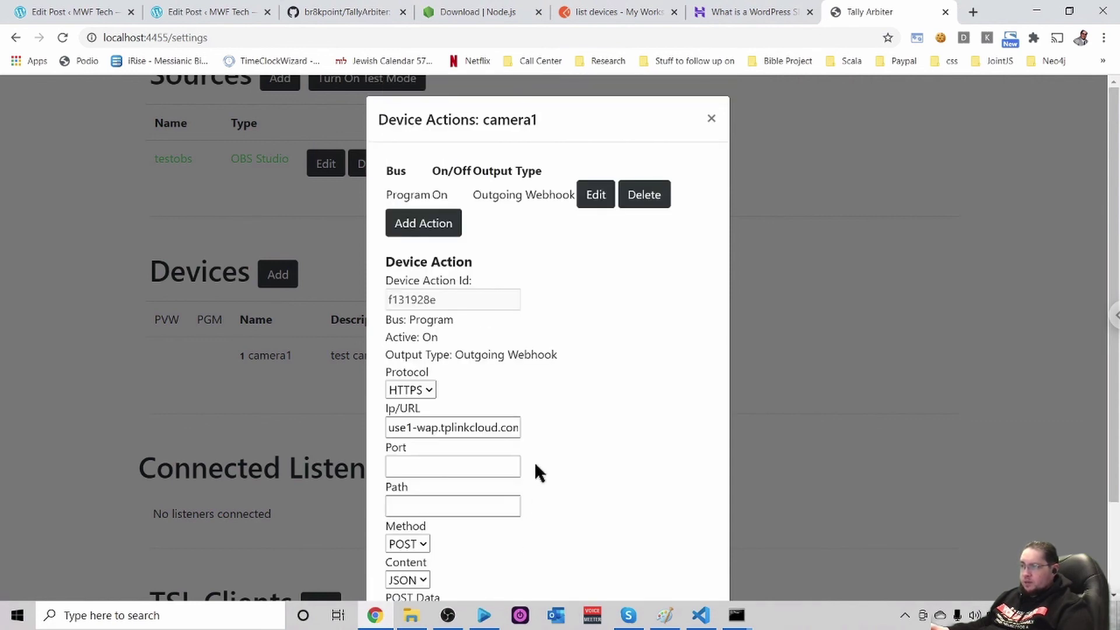
Add a camera1 action with bus Program, active Off, output Outgoing Webhook and protocol HTTPS
{"action": "left_click", "coordinate": [419, 225]}
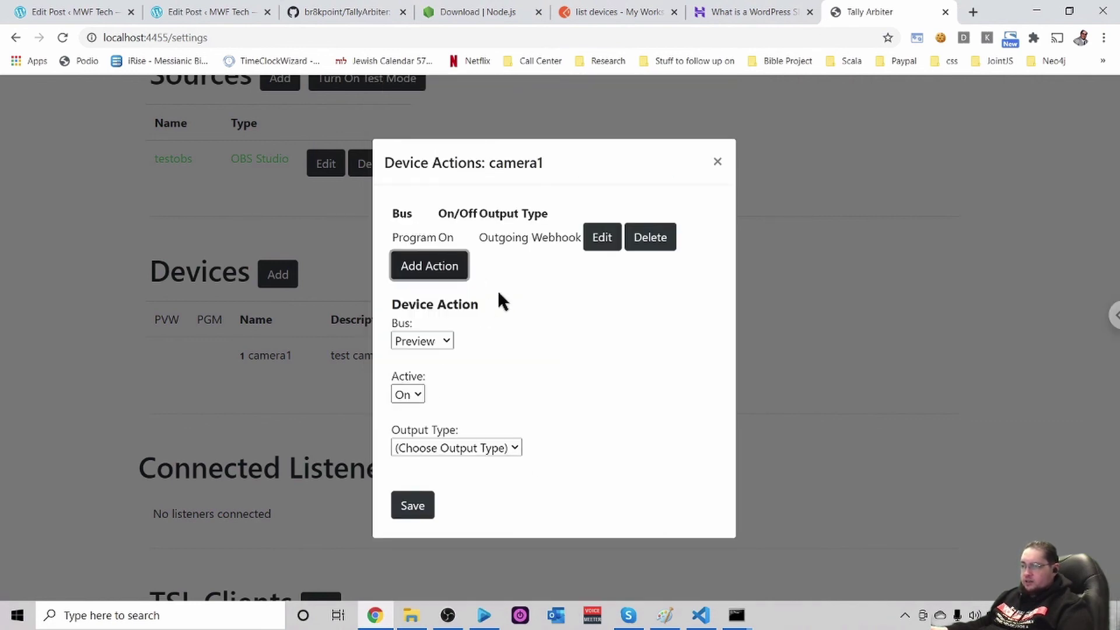
{"action": "left_click", "coordinate": [434, 336]}
{"action": "left_click", "coordinate": [410, 383]}
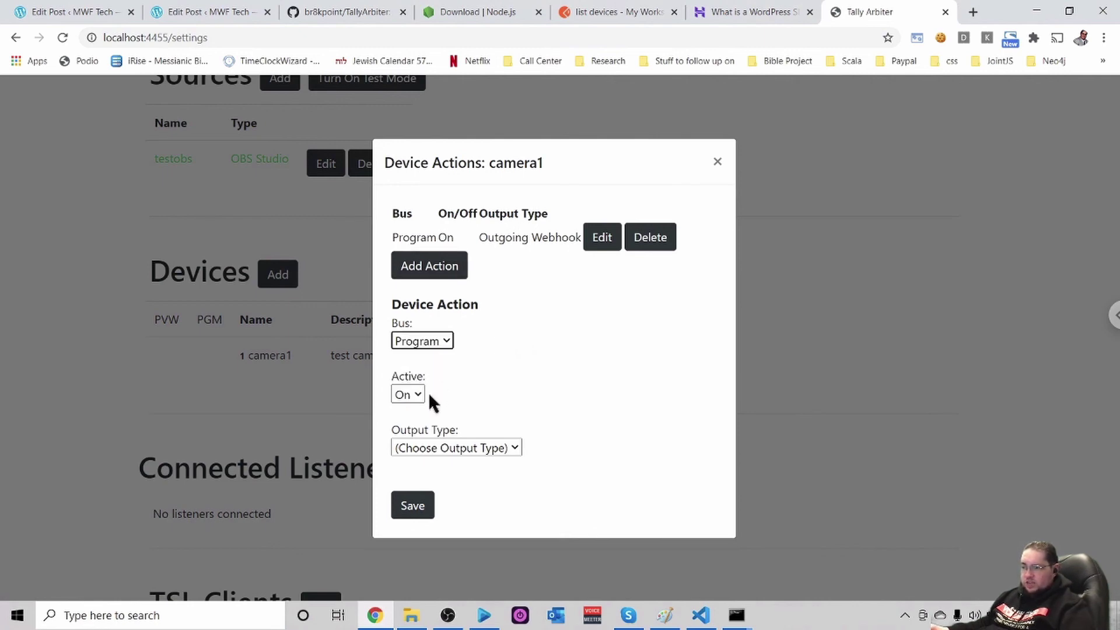
{"action": "left_click", "coordinate": [413, 393]}
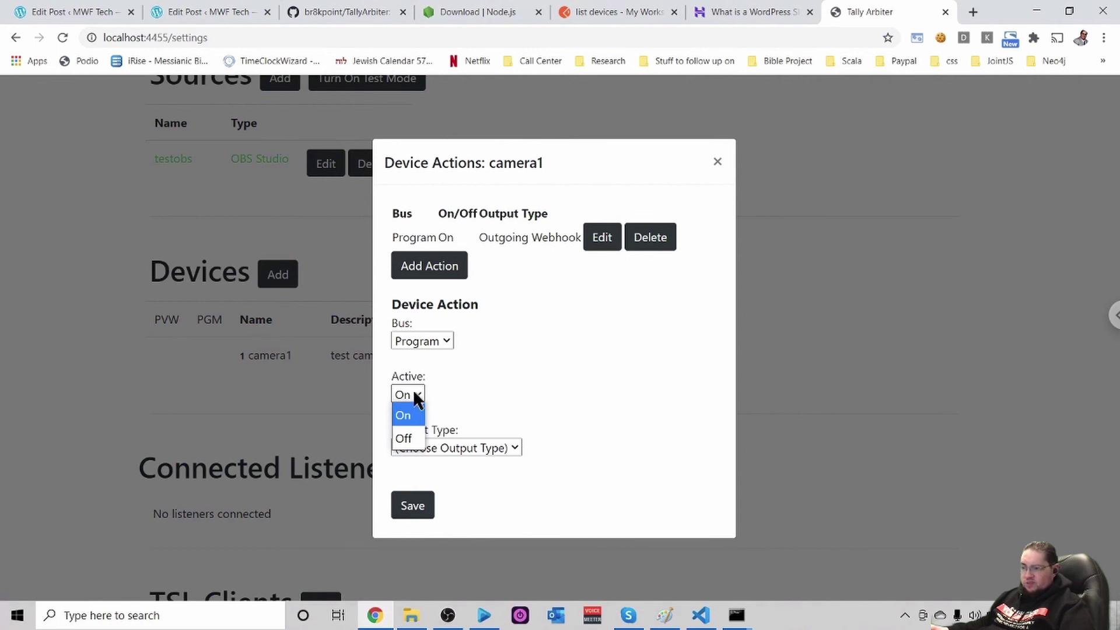
{"action": "left_click", "coordinate": [407, 439]}
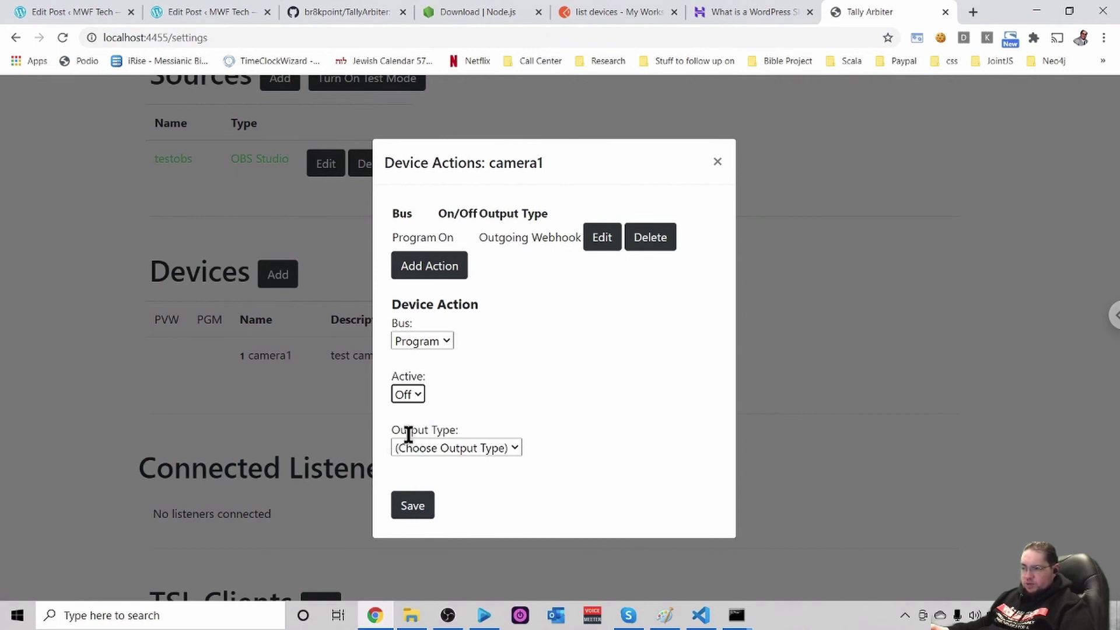
{"action": "left_click", "coordinate": [498, 447]}
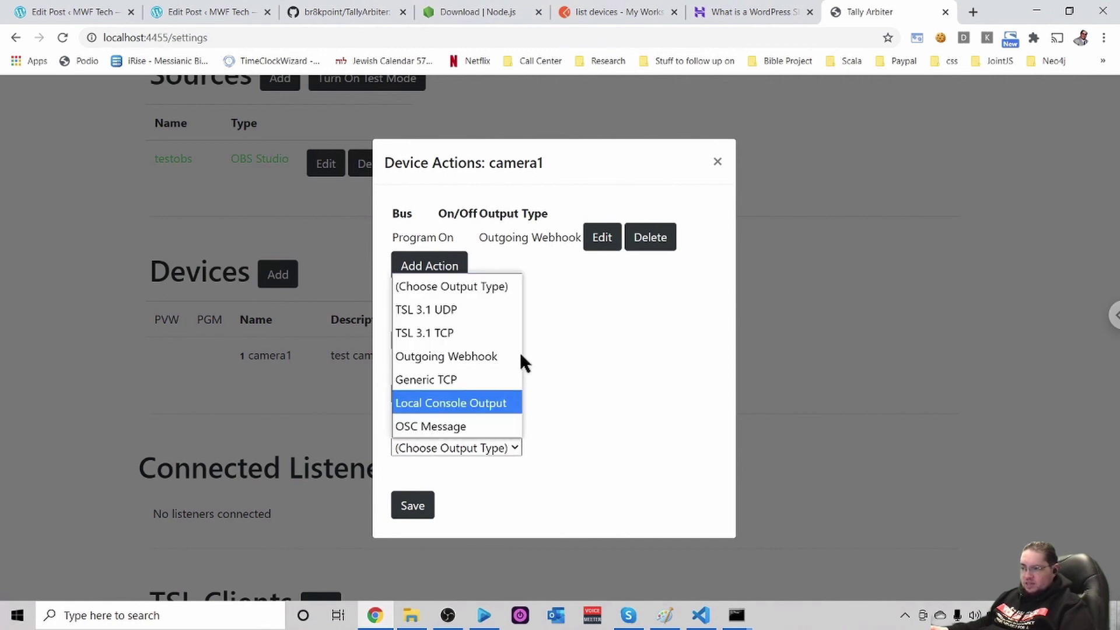
{"action": "left_click", "coordinate": [475, 356]}
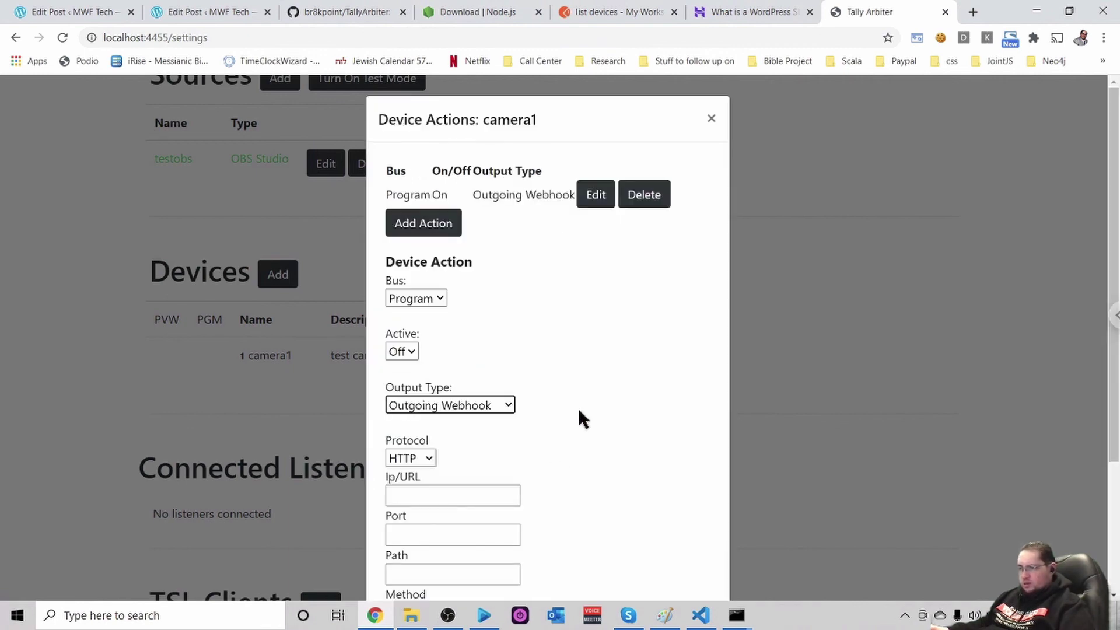
{"action": "left_click", "coordinate": [429, 458]}
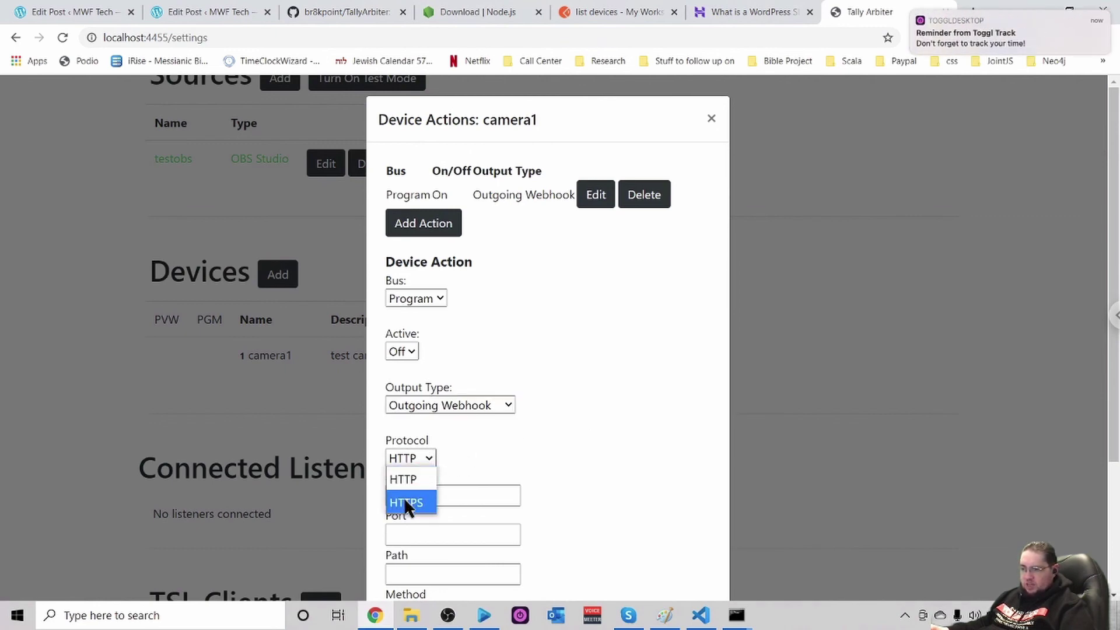
{"action": "left_click", "coordinate": [406, 503]}
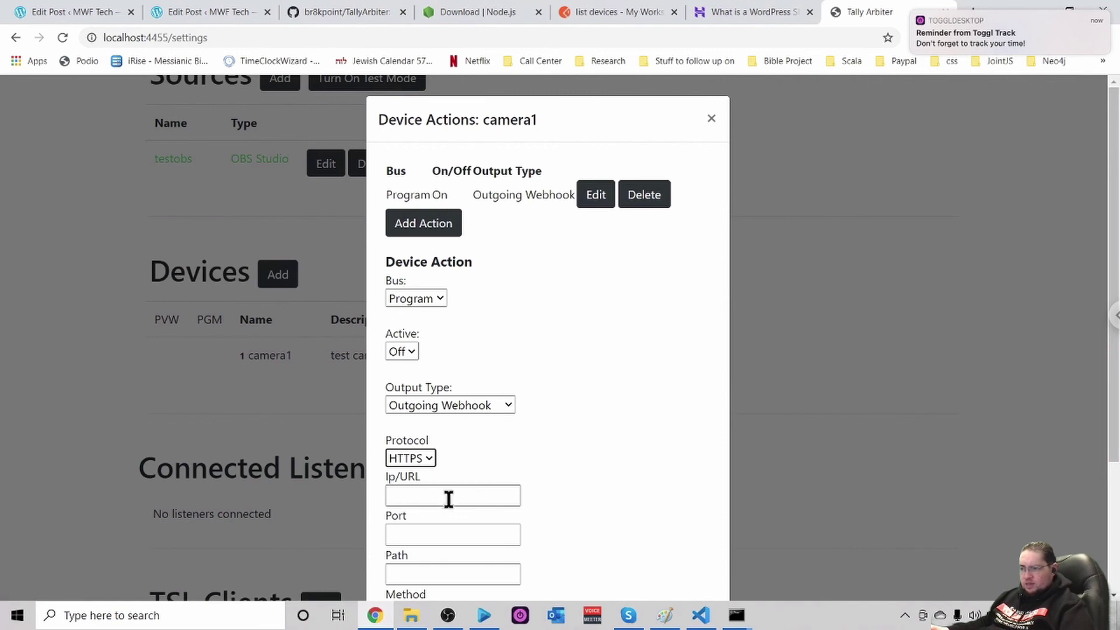
{"action": "scroll", "coordinate": [513, 509], "scroll_direction": "down", "scroll_amount": 3}
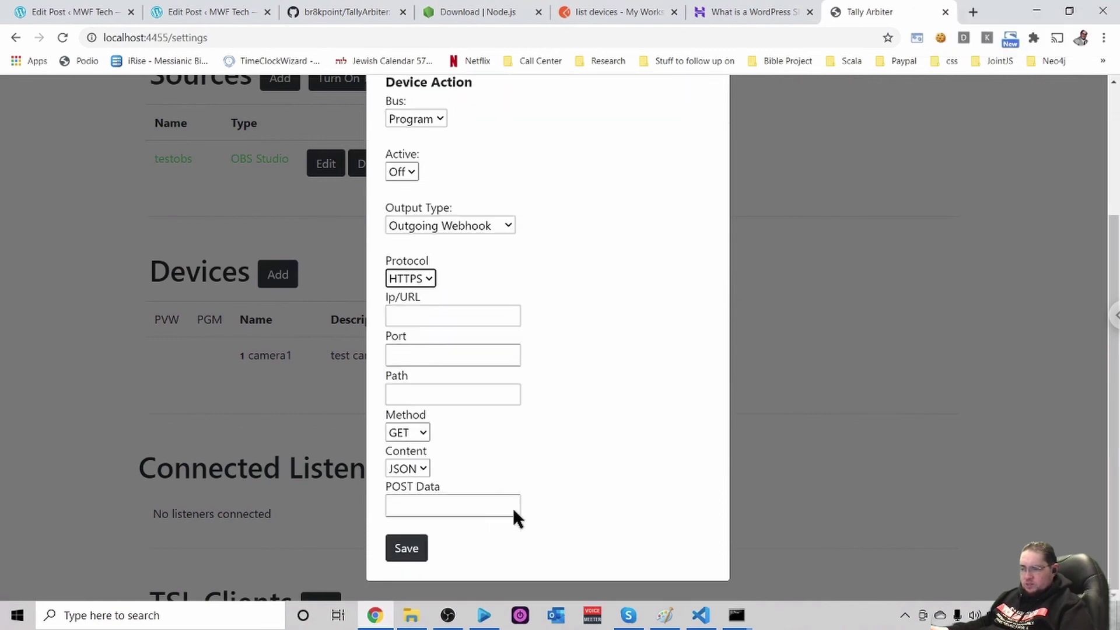
{"action": "left_click", "coordinate": [412, 505]}
Paste the set_relay_state JSON into POST Data and change its relay state from 1 to 0
{"action": "left_click", "coordinate": [415, 505]}
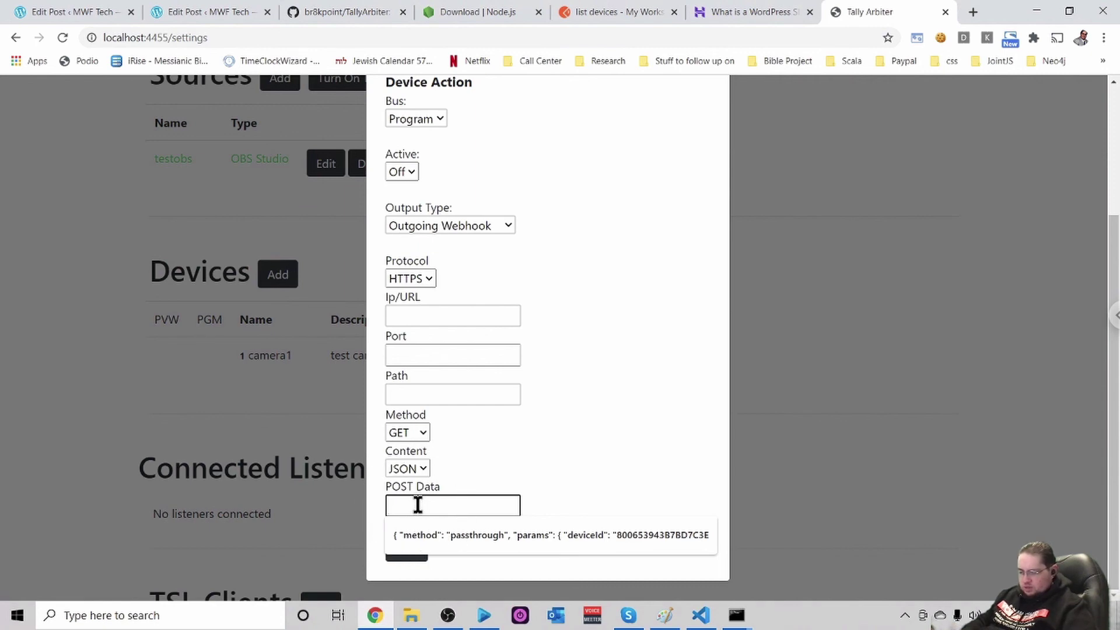
{"action": "key", "text": "ctrl+v"}
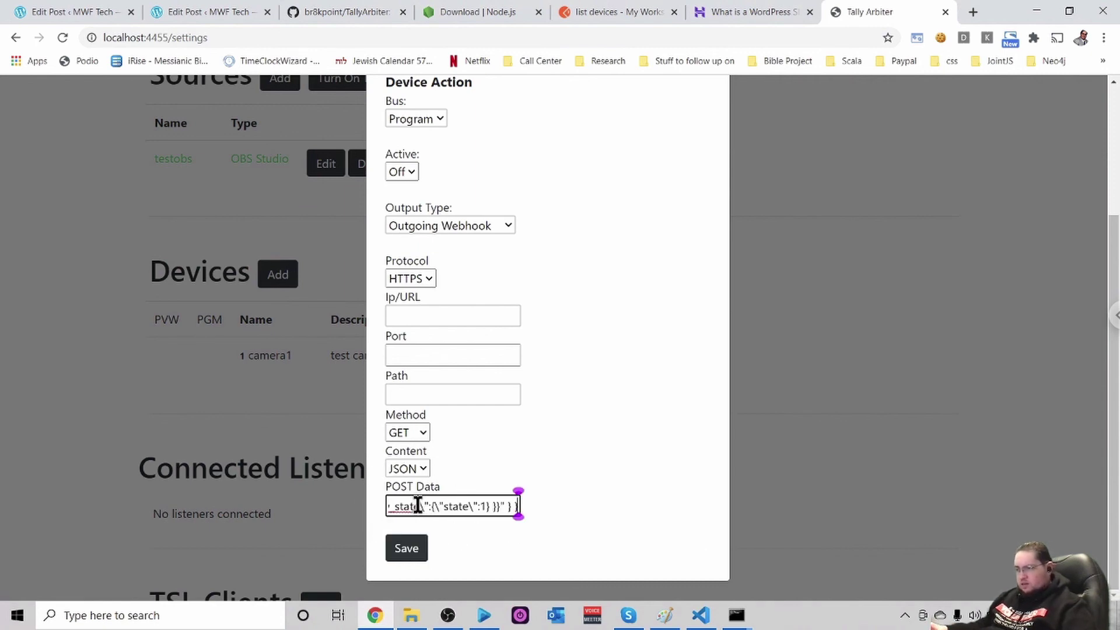
{"action": "key", "text": "Left"}
{"action": "key", "text": "Left"}
{"action": "key", "text": "Left"}
{"action": "key", "text": "Left"}
{"action": "key", "text": "Left"}
{"action": "key", "text": "Left"}
{"action": "key", "text": "Left"}
{"action": "key", "text": "Left"}
{"action": "key", "text": "Left"}
{"action": "key", "text": "Left"}
{"action": "key", "text": "Left"}
{"action": "key", "text": "Left"}
{"action": "key", "text": "Left"}
{"action": "key", "text": "Left"}
{"action": "key", "text": "Left"}
{"action": "key", "text": "Left"}
{"action": "key", "text": "Left"}
{"action": "key", "text": "Left"}
{"action": "key", "text": "Left"}
{"action": "key", "text": "Left"}
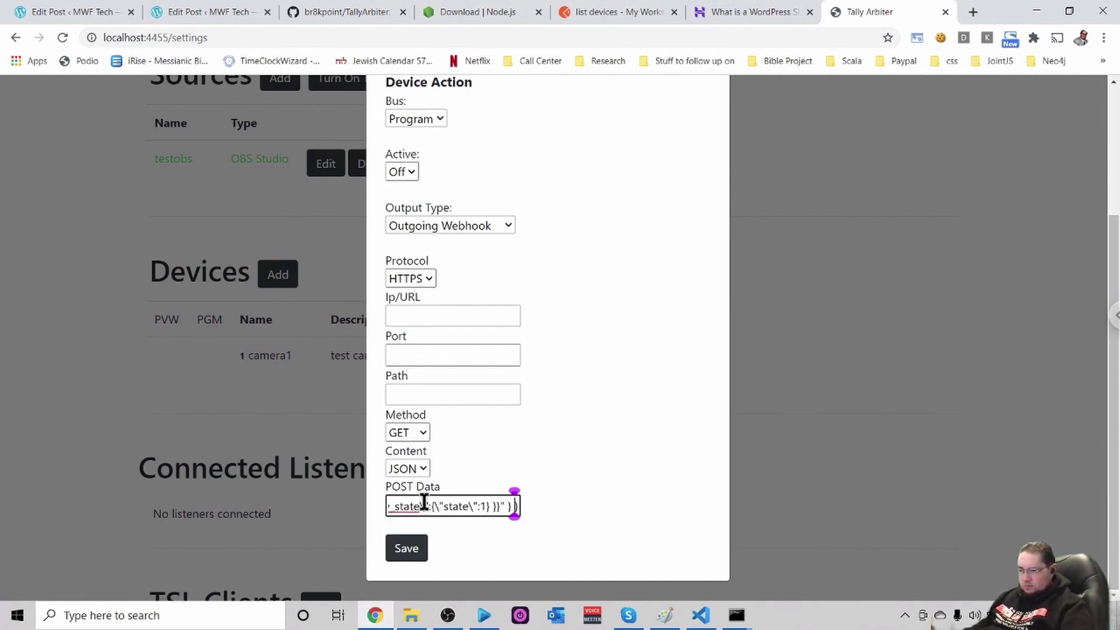
{"action": "key", "text": "Left"}
{"action": "key", "text": "Left"}
{"action": "key", "text": "Left"}
{"action": "key", "text": "Left"}
{"action": "key", "text": "Left"}
{"action": "key", "text": "Left"}
{"action": "key", "text": "Left"}
{"action": "key", "text": "Left"}
{"action": "key", "text": "Left"}
{"action": "key", "text": "Left"}
{"action": "key", "text": "Left"}
{"action": "key", "text": "Left"}
{"action": "key", "text": "Left"}
{"action": "key", "text": "Left"}
{"action": "key", "text": "Left"}
{"action": "key", "text": "Left"}
{"action": "key", "text": "Left"}
{"action": "key", "text": "Left"}
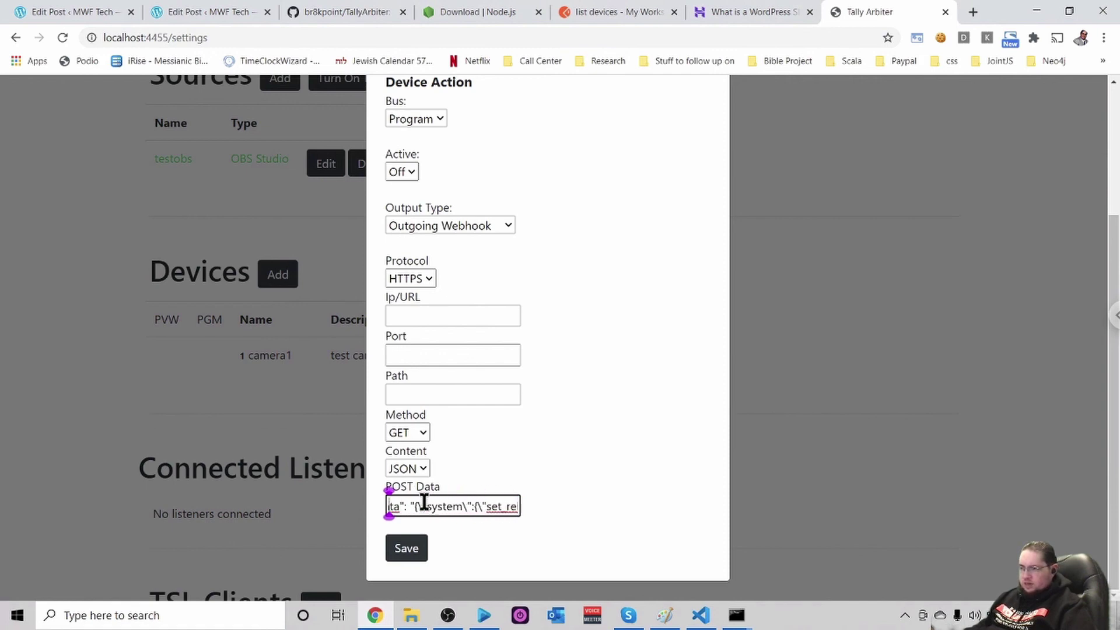
{"action": "key", "text": "Right"}
{"action": "key", "text": "Right"}
{"action": "key", "text": "Right"}
{"action": "key", "text": "Right"}
{"action": "key", "text": "Right"}
{"action": "key", "text": "Right"}
{"action": "key", "text": "Right"}
{"action": "key", "text": "Right"}
{"action": "key", "text": "Right"}
{"action": "key", "text": "Right"}
{"action": "key", "text": "Right"}
{"action": "key", "text": "Right"}
{"action": "key", "text": "Right"}
{"action": "key", "text": "Right"}
{"action": "key", "text": "Right"}
{"action": "key", "text": "Right"}
{"action": "key", "text": "Right"}
{"action": "key", "text": "Right"}
{"action": "key", "text": "Right"}
{"action": "key", "text": "Right"}
{"action": "key", "text": "Right"}
{"action": "key", "text": "Right"}
{"action": "key", "text": "Right"}
{"action": "key", "text": "Right"}
{"action": "key", "text": "Right"}
{"action": "key", "text": "Right"}
{"action": "key", "text": "Right"}
{"action": "key", "text": "Right"}
{"action": "key", "text": "Right"}
{"action": "key", "text": "Right"}
{"action": "key", "text": "Right"}
{"action": "key", "text": "Right"}
{"action": "key", "text": "Right"}
{"action": "key", "text": "Right"}
{"action": "key", "text": "Right"}
{"action": "key", "text": "Right"}
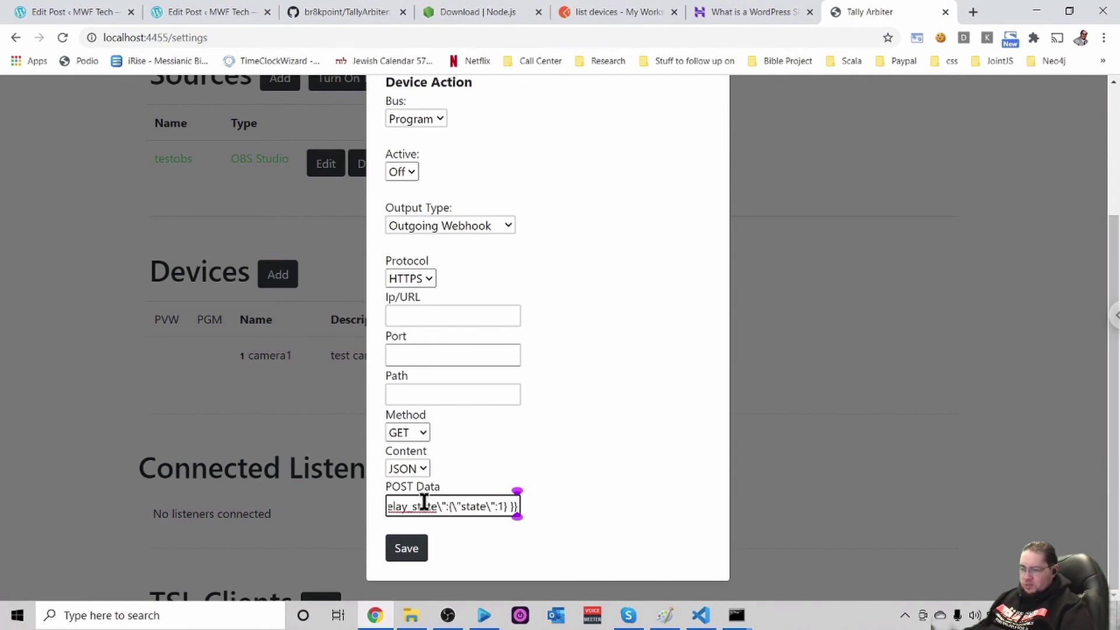
{"action": "key", "text": "Left"}
{"action": "key", "text": "Left"}
{"action": "key", "text": "Left"}
{"action": "key", "text": "Left"}
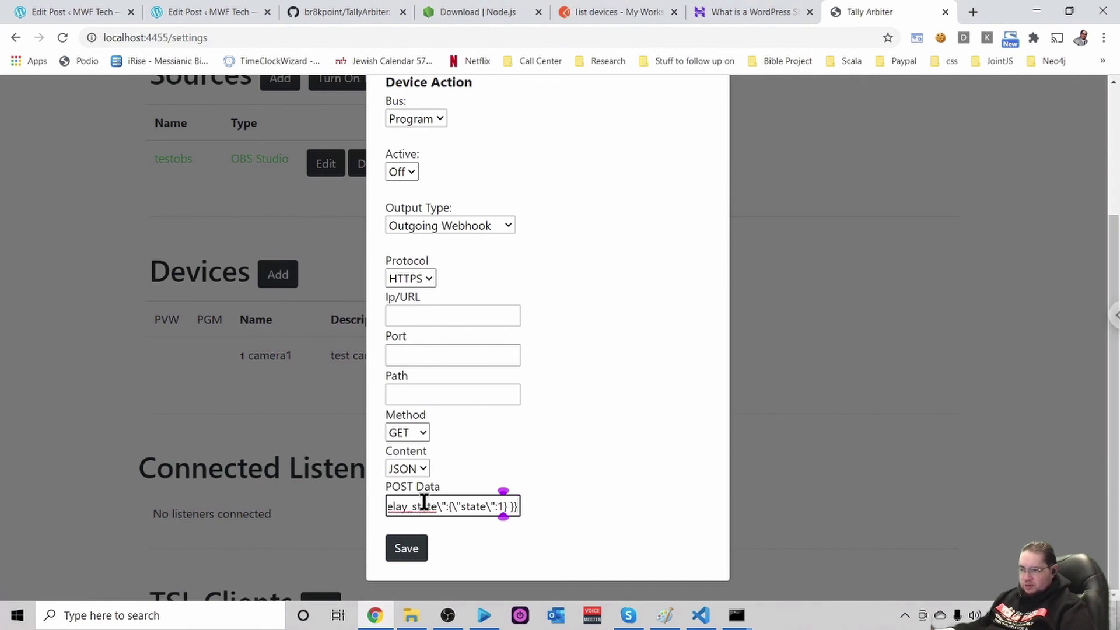
{"action": "key", "text": "BackSpace"}
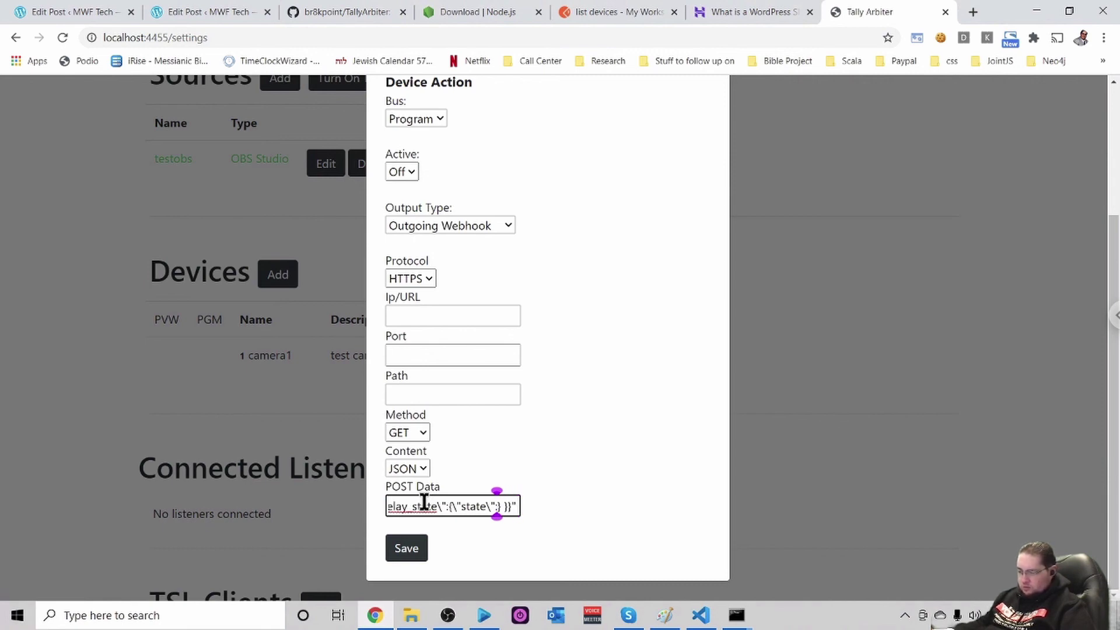
{"action": "type", "text": "0"}
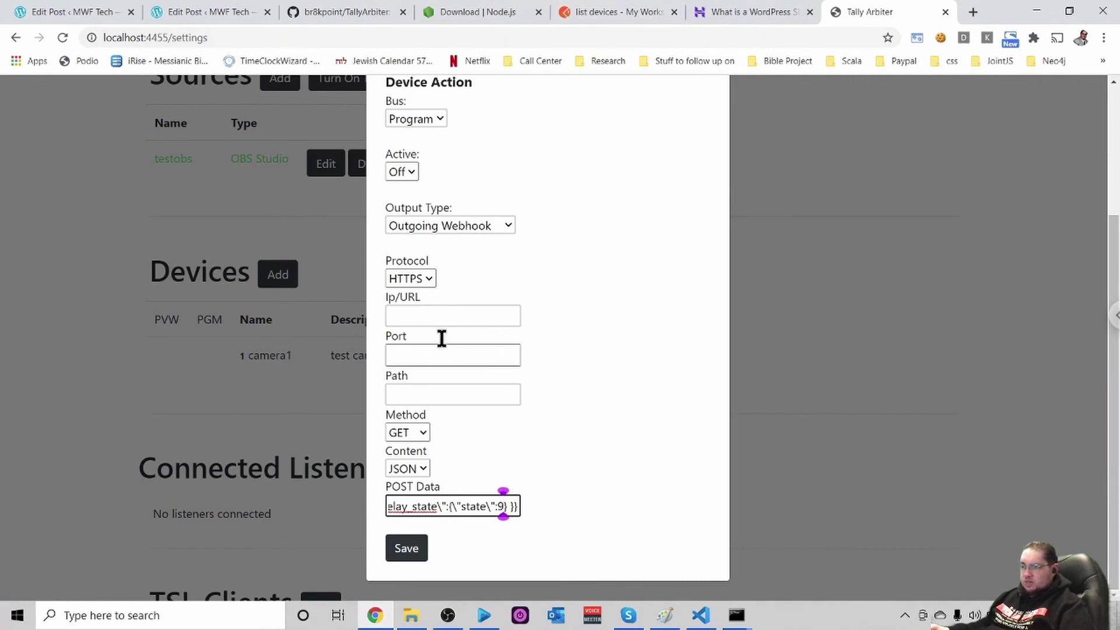
{"action": "left_click", "coordinate": [624, 10]}
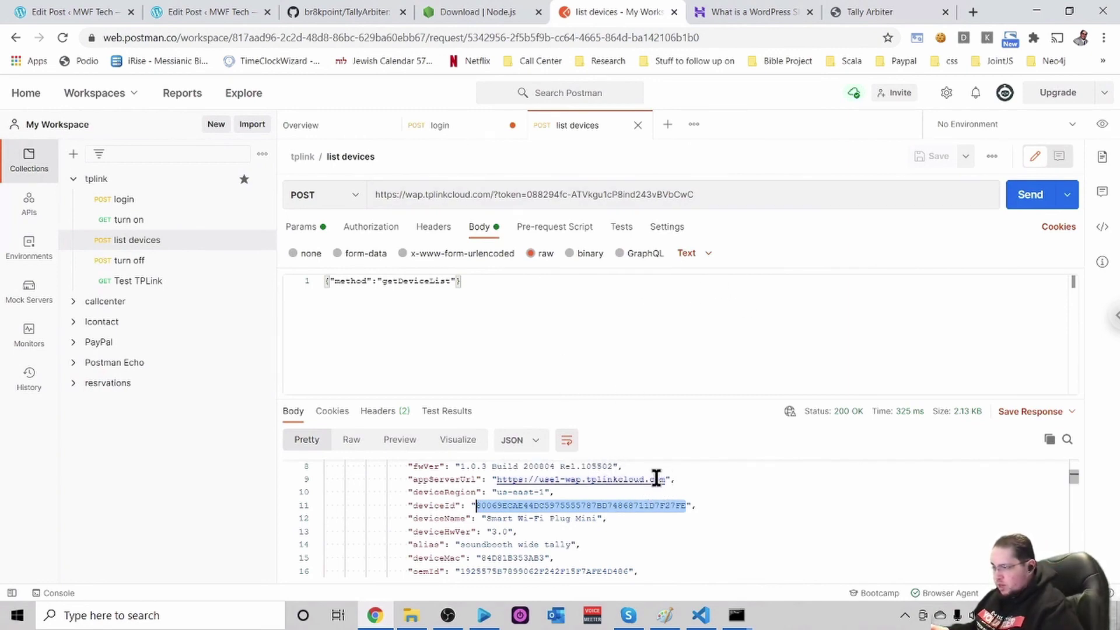
{"action": "left_click_drag", "start_coordinate": [666, 479], "coordinate": [539, 479]}
{"action": "key", "text": "ctrl+c"}
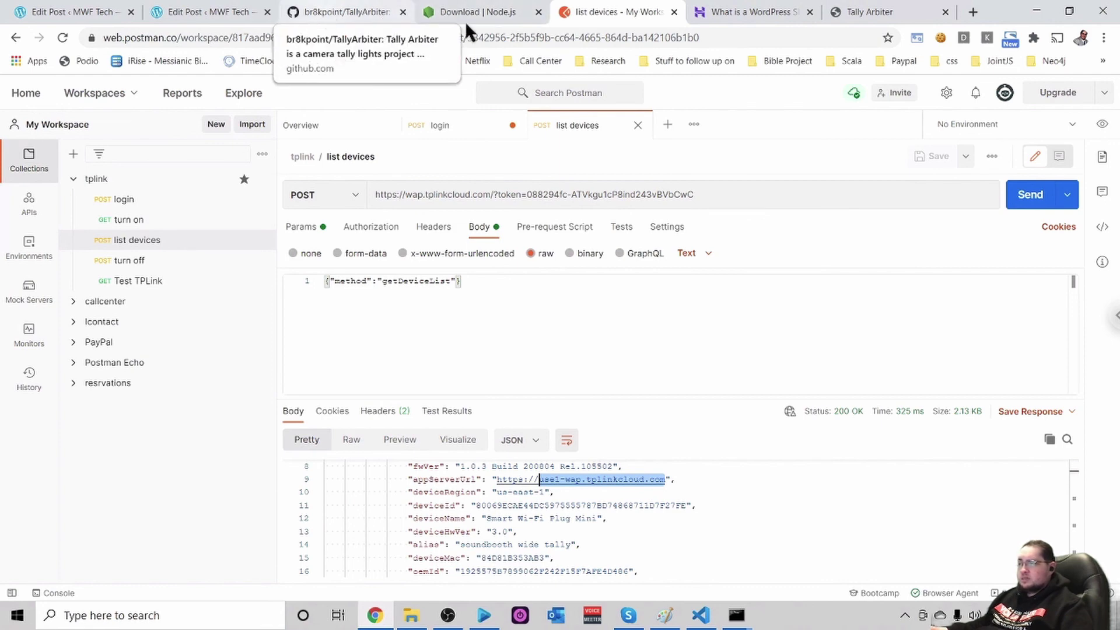
{"action": "left_click", "coordinate": [859, 12]}
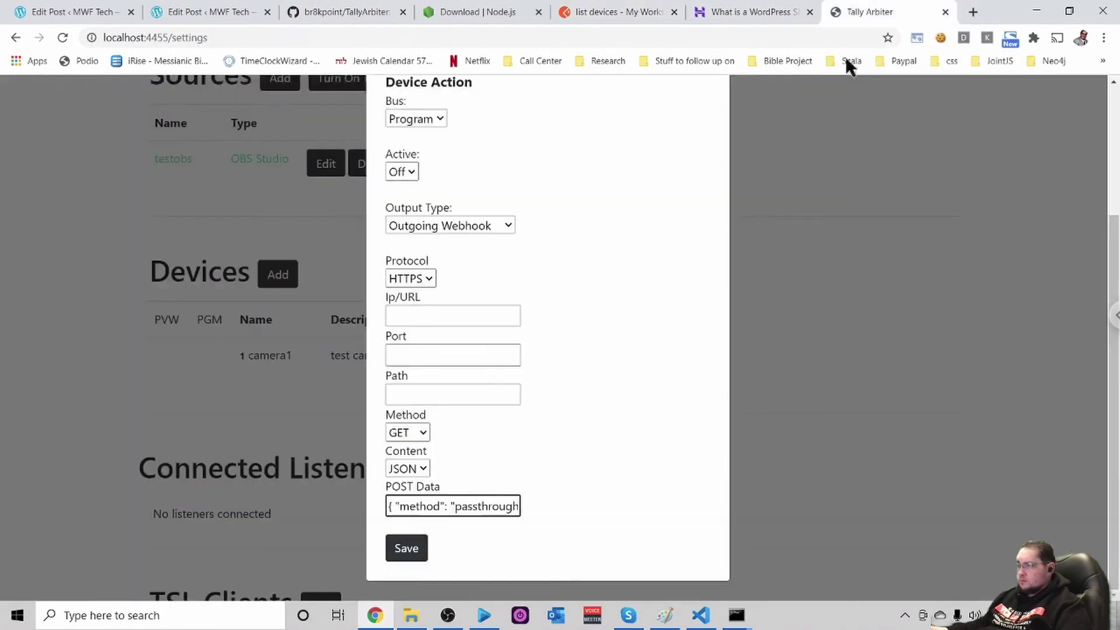
Paste use1-wap.tplinkcloud.com into the Program Off action's Ip/URL field, then switch to Postman
{"action": "left_click", "coordinate": [426, 317]}
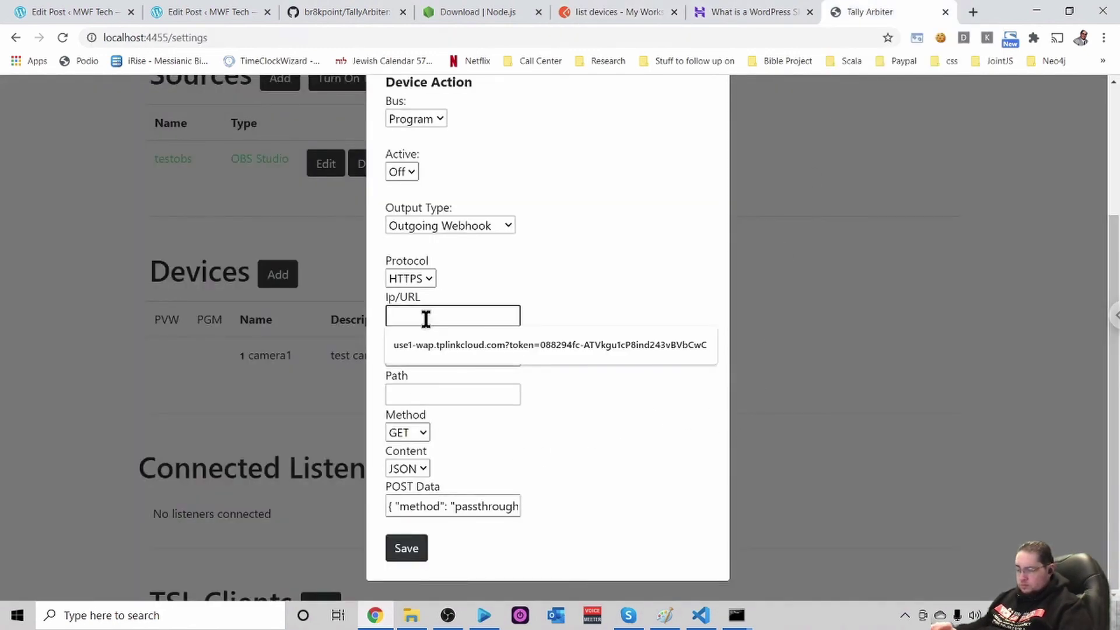
{"action": "key", "text": "ctrl+v"}
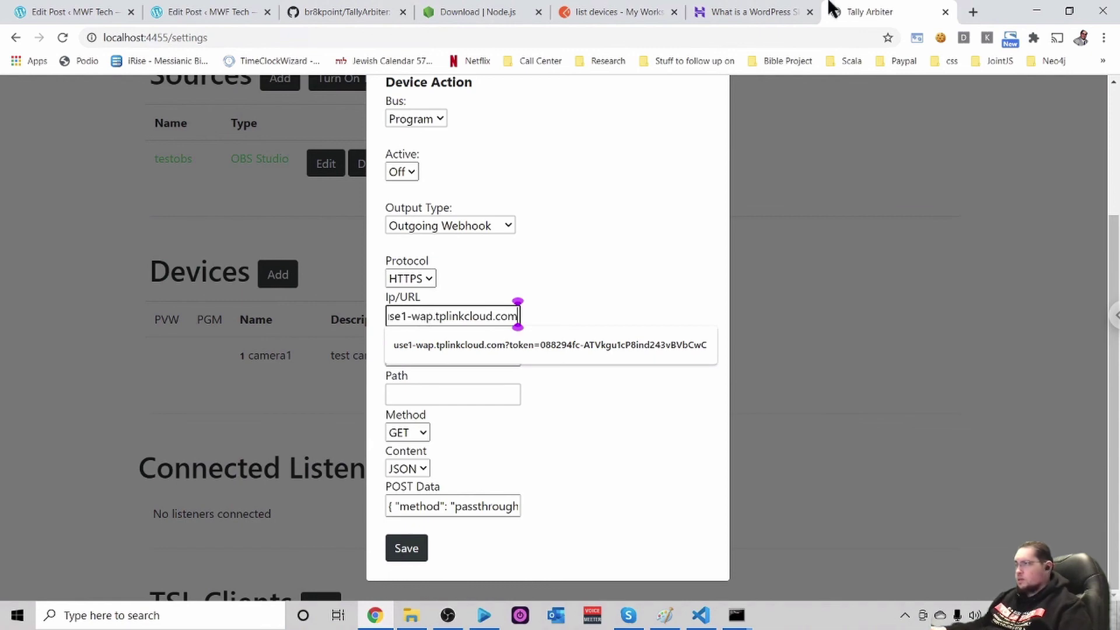
{"action": "left_click", "coordinate": [608, 10]}
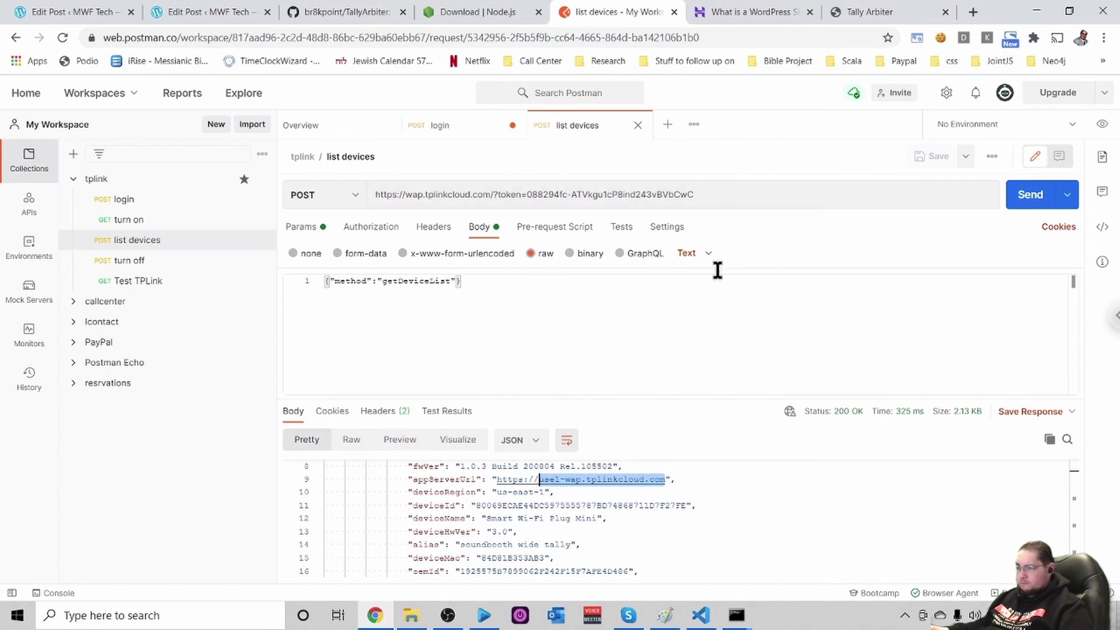
Copy the access token from Postman's list devices request URL and return to Tally Arbiter
{"action": "double_click", "coordinate": [682, 194]}
{"action": "left_click_drag", "start_coordinate": [682, 195], "coordinate": [528, 195]}
{"action": "key", "text": "ctrl+c"}
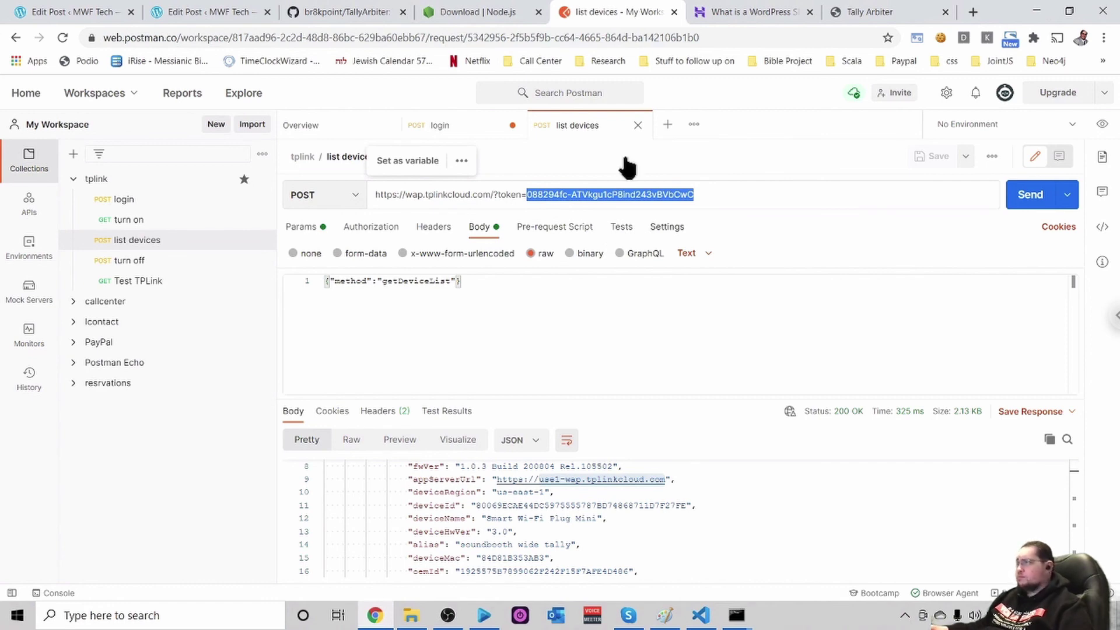
{"action": "left_click", "coordinate": [864, 12]}
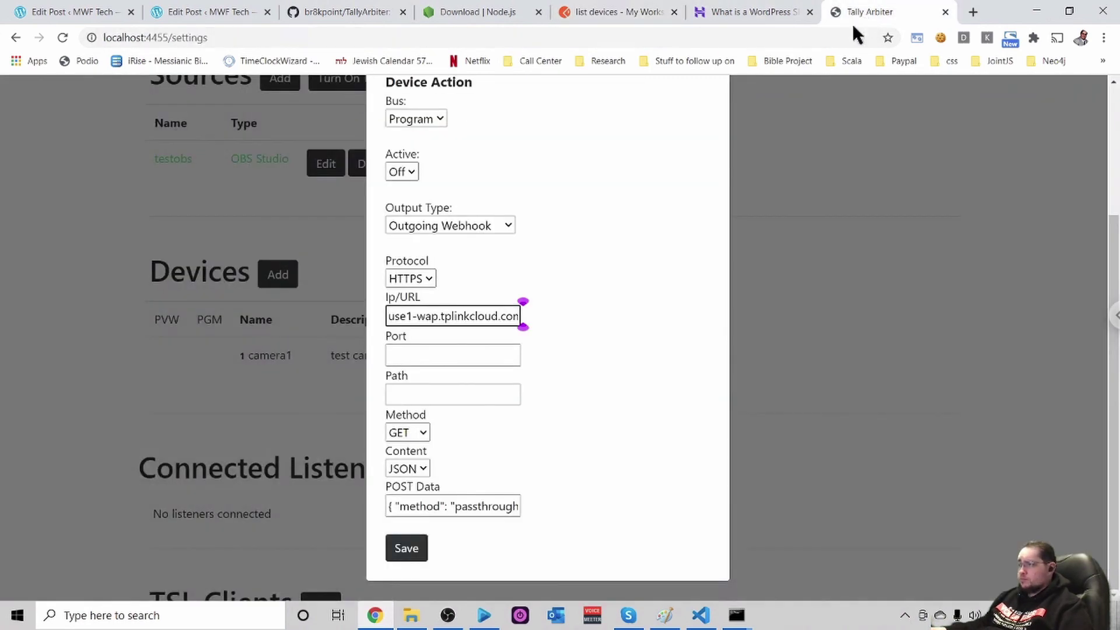
Append ?token= with the copied access token to the Ip/URL and save the Program Off action
{"action": "left_click", "coordinate": [504, 316]}
{"action": "key", "text": "End"}
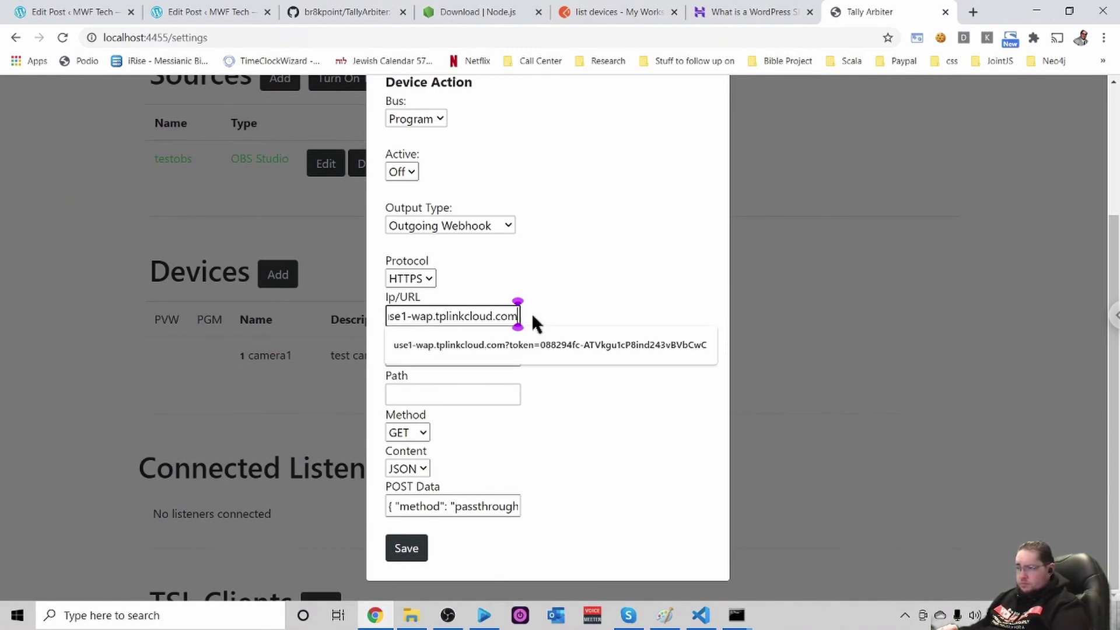
{"action": "type", "text": ">"}
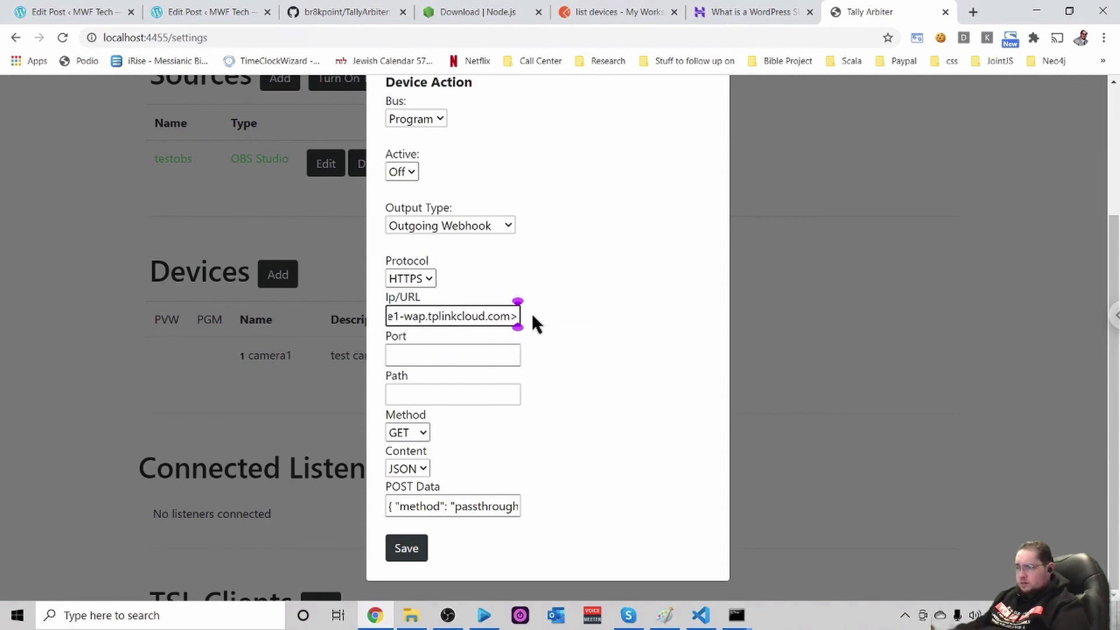
{"action": "key", "text": "BackSpace"}
{"action": "type", "text": "?"}
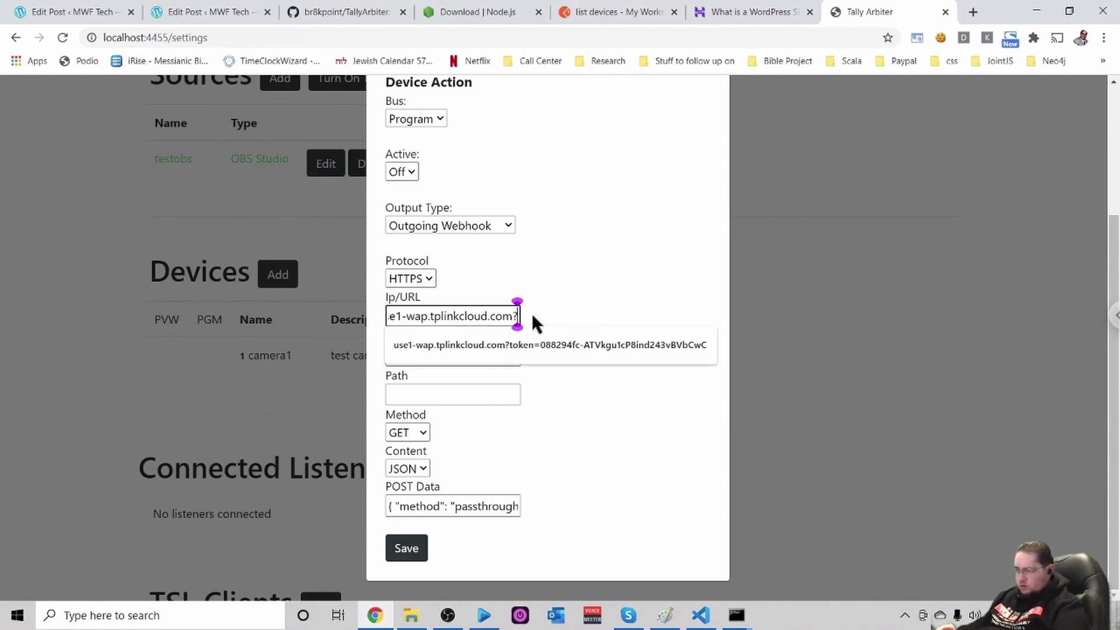
{"action": "type", "text": "toke"}
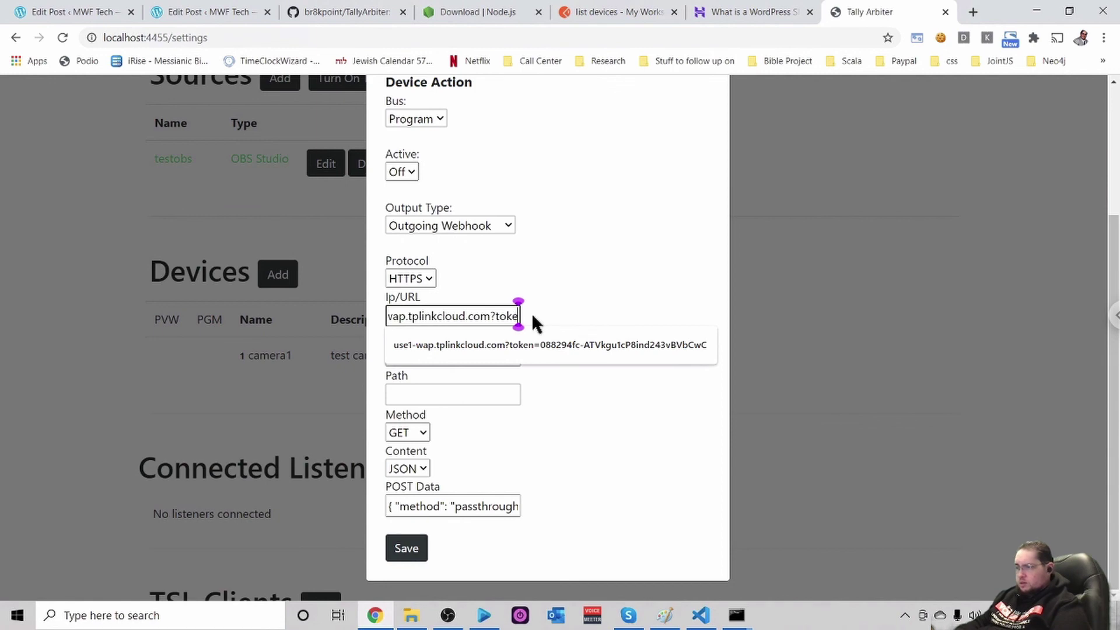
{"action": "type", "text": "n="}
{"action": "key", "text": "BackSpace"}
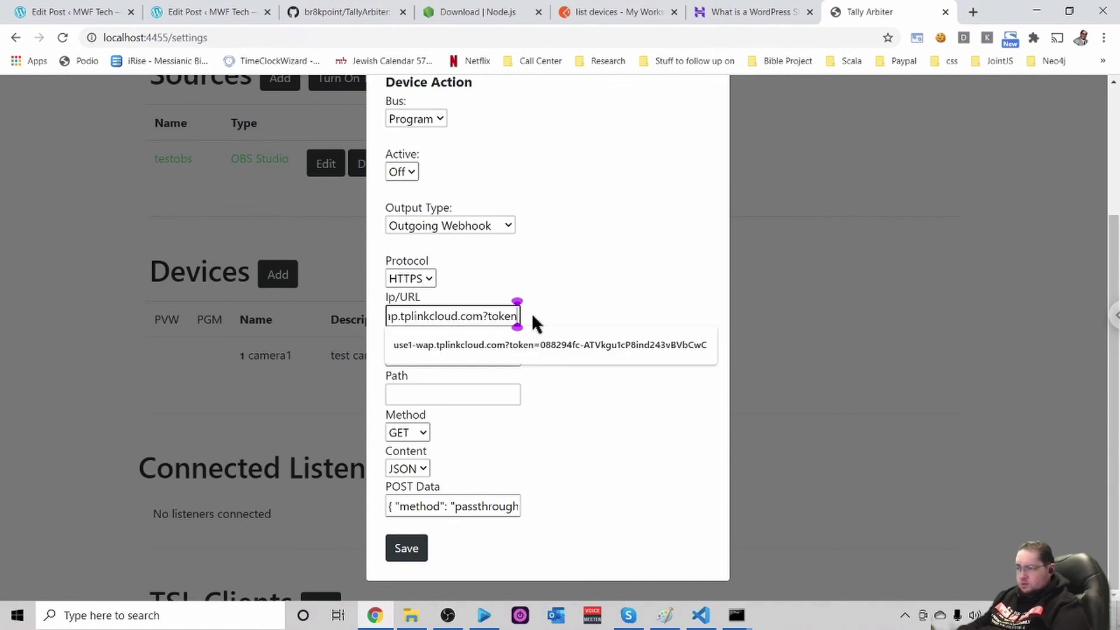
{"action": "type", "text": "="}
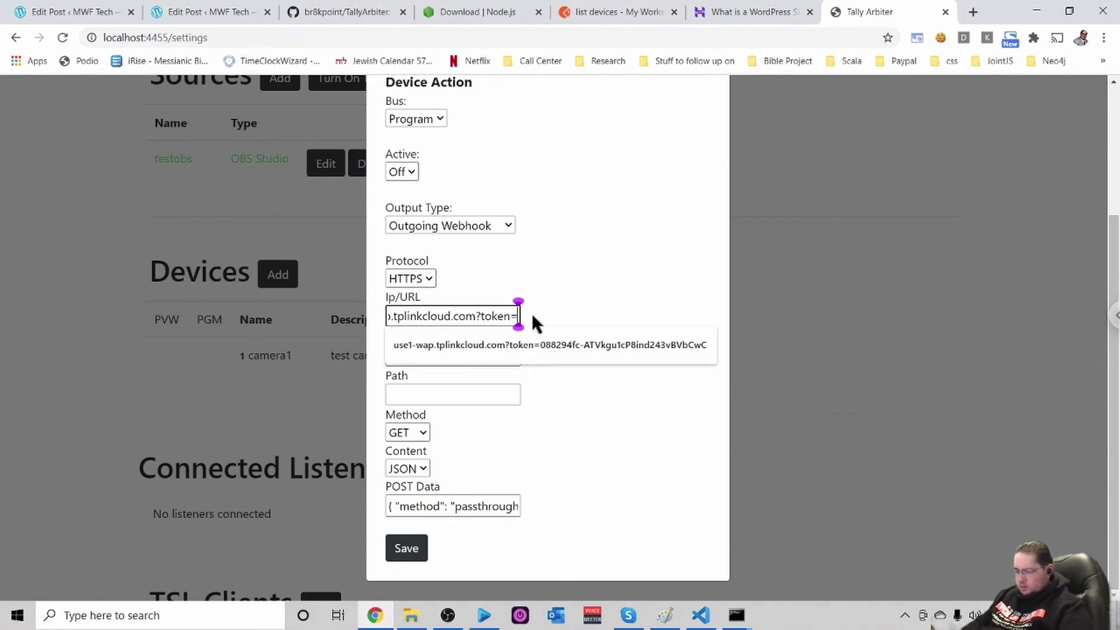
{"action": "key", "text": "ctrl+v"}
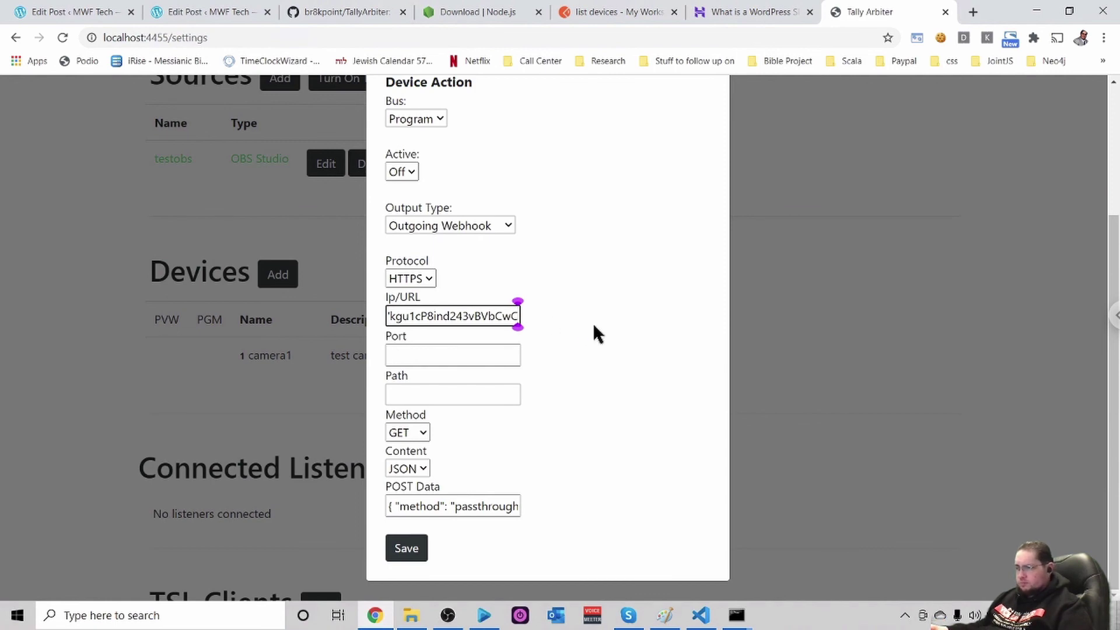
{"action": "left_click", "coordinate": [591, 331]}
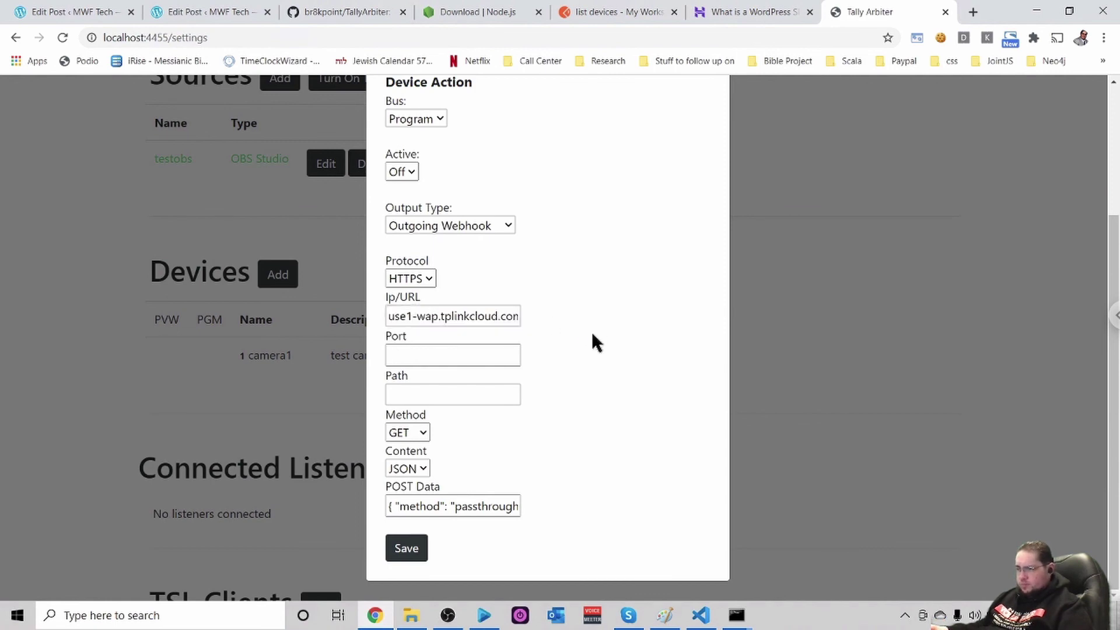
{"action": "left_click", "coordinate": [406, 548]}
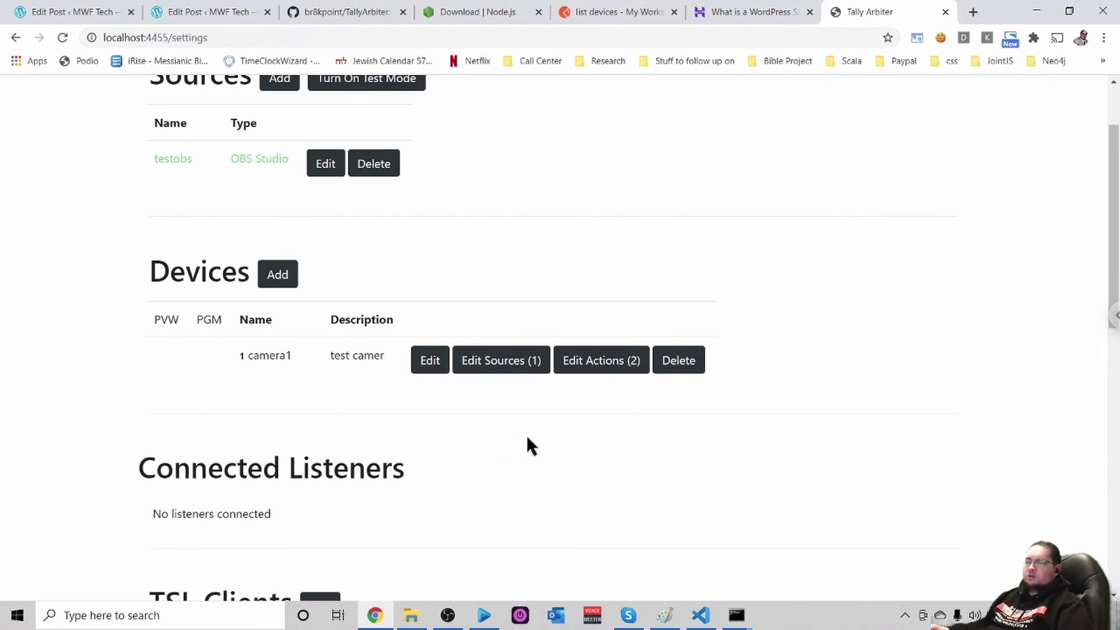
{"action": "scroll", "coordinate": [555, 449], "scroll_direction": "down", "scroll_amount": 5}
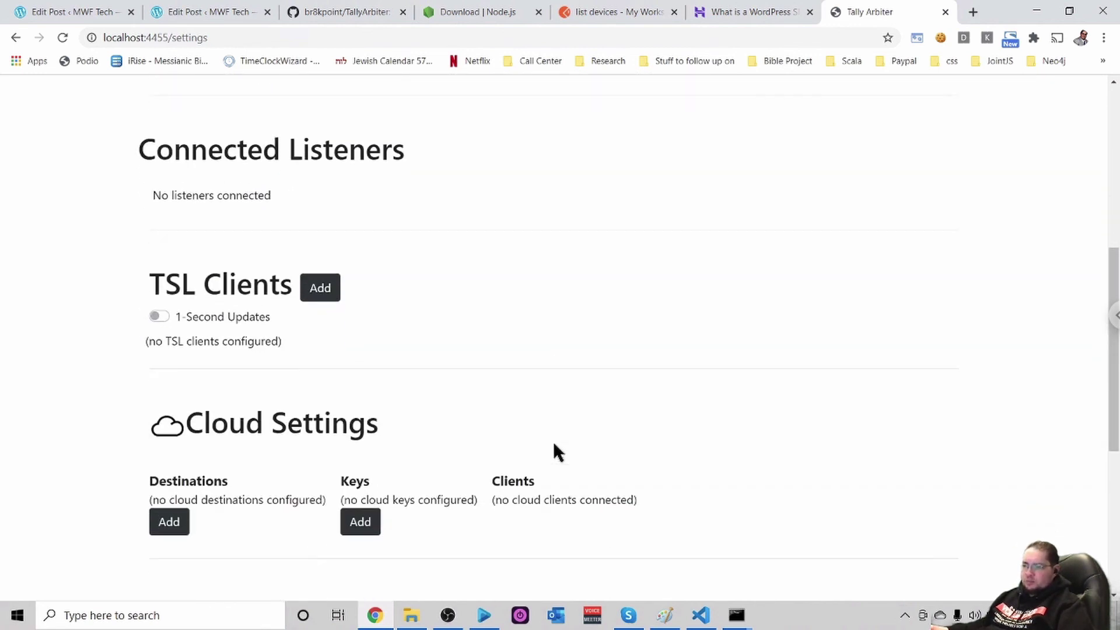
{"action": "scroll", "coordinate": [555, 449], "scroll_direction": "up", "scroll_amount": 3}
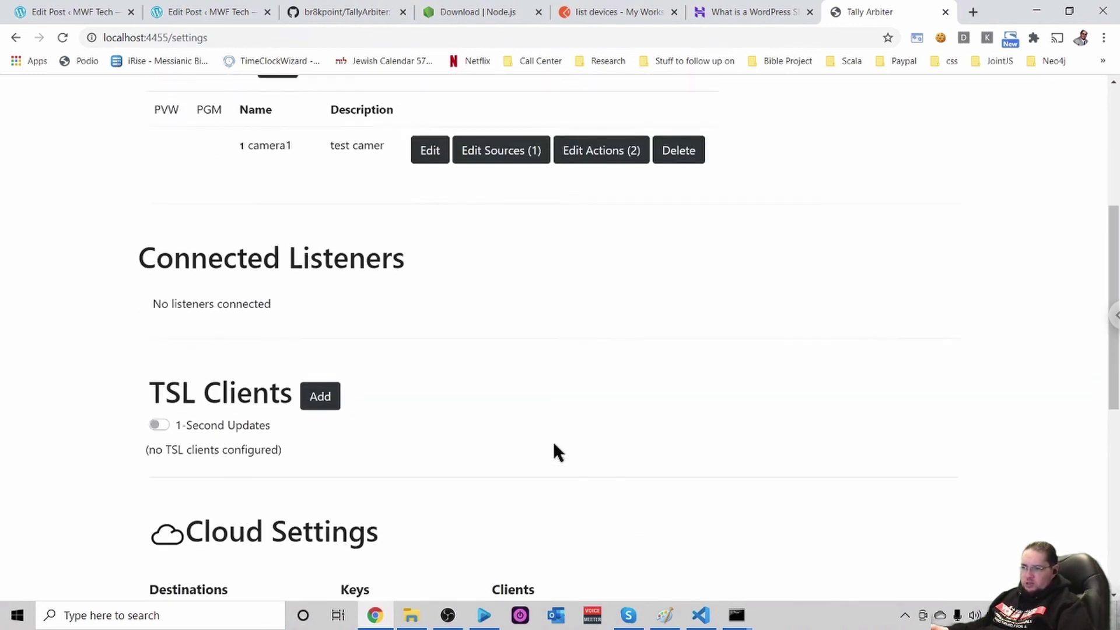
{"action": "scroll", "coordinate": [553, 444], "scroll_direction": "up", "scroll_amount": 2}
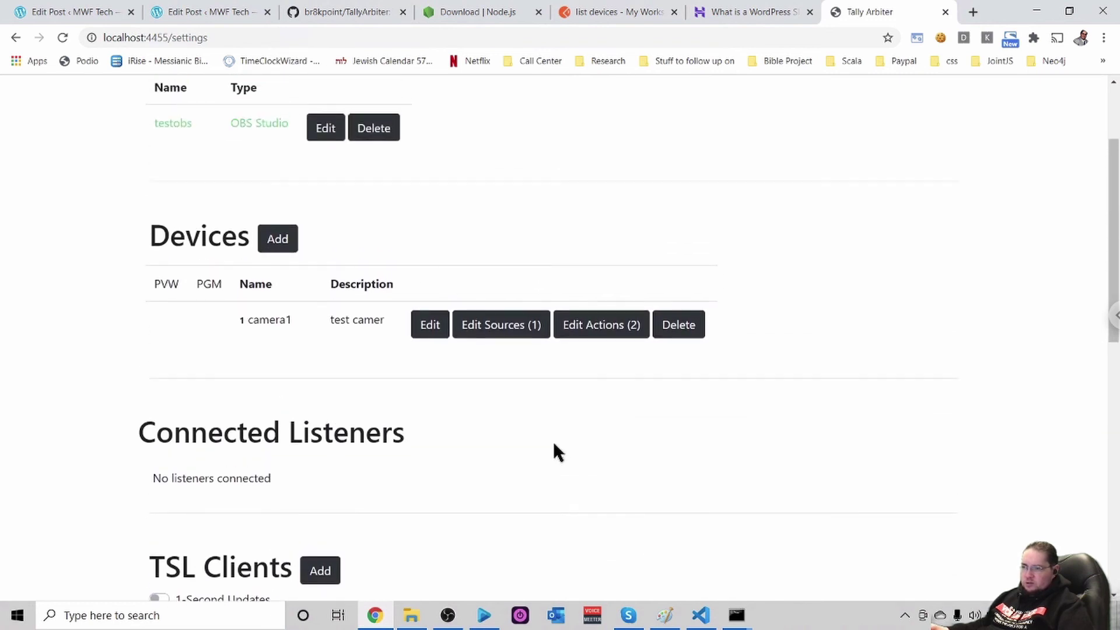